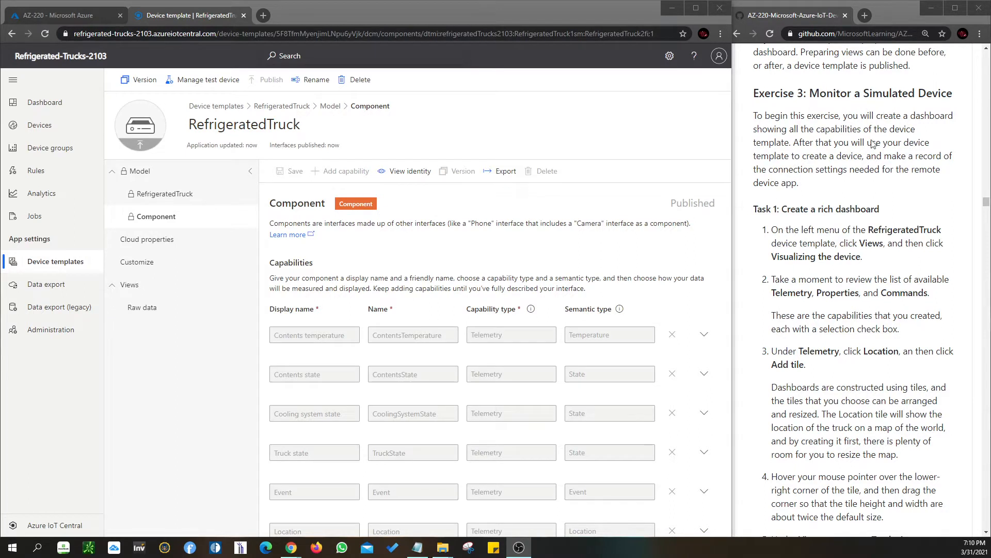
Start a new view of type Visualizing the device in the RefrigeratedTruck device template
scroll(857, 181, "down", 2)
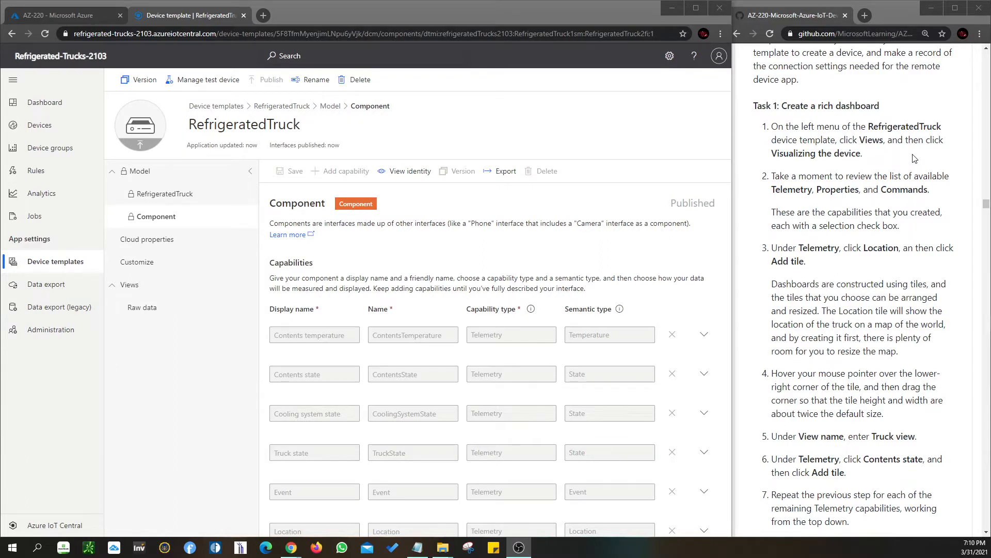
left_click(138, 290)
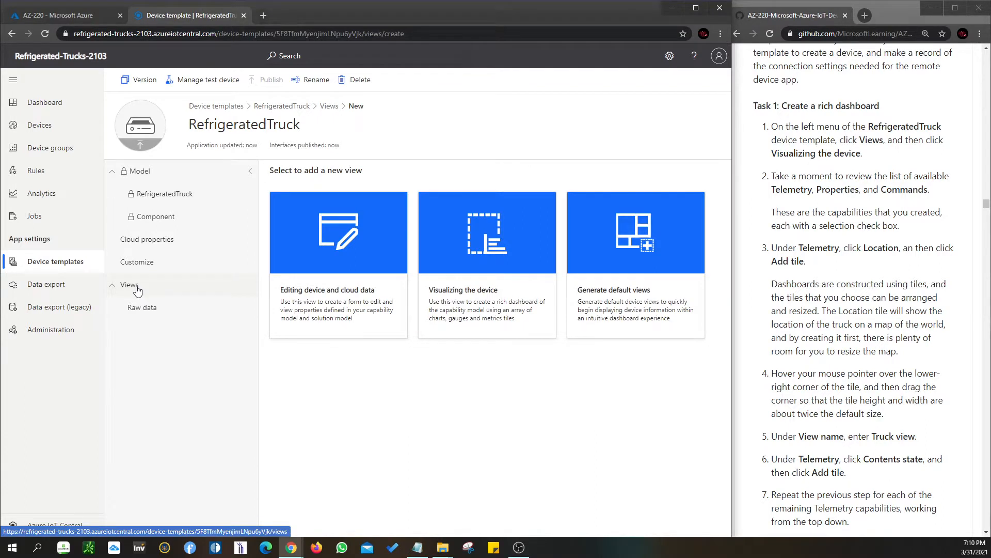
left_click(478, 266)
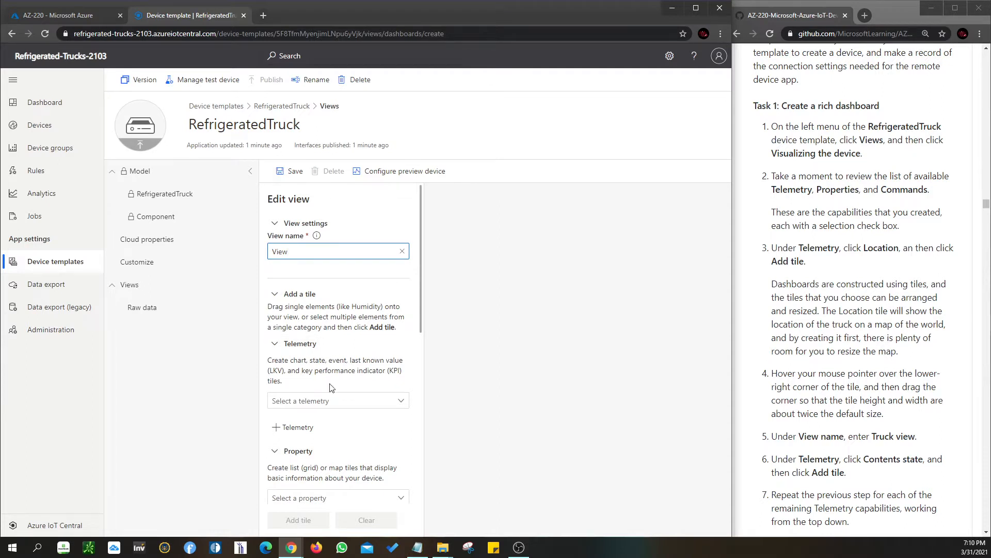
Review the telemetry, property, cloud property, command and custom tile options offered for the new view
scroll(334, 390, "down", 4)
scroll(335, 455, "down", 3)
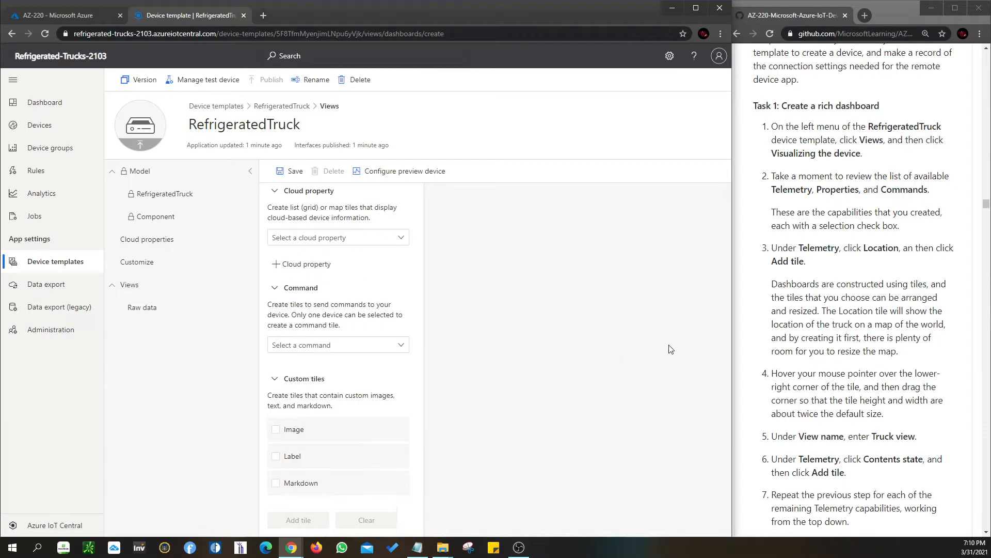
scroll(825, 307, "down", 1)
scroll(376, 294, "up", 2)
scroll(376, 294, "up", 5)
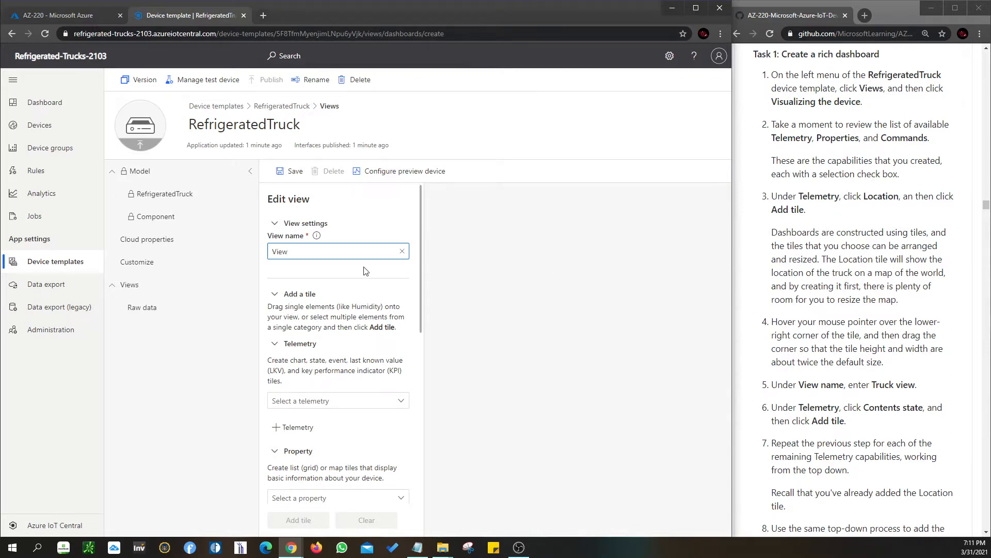
scroll(355, 303, "down", 1)
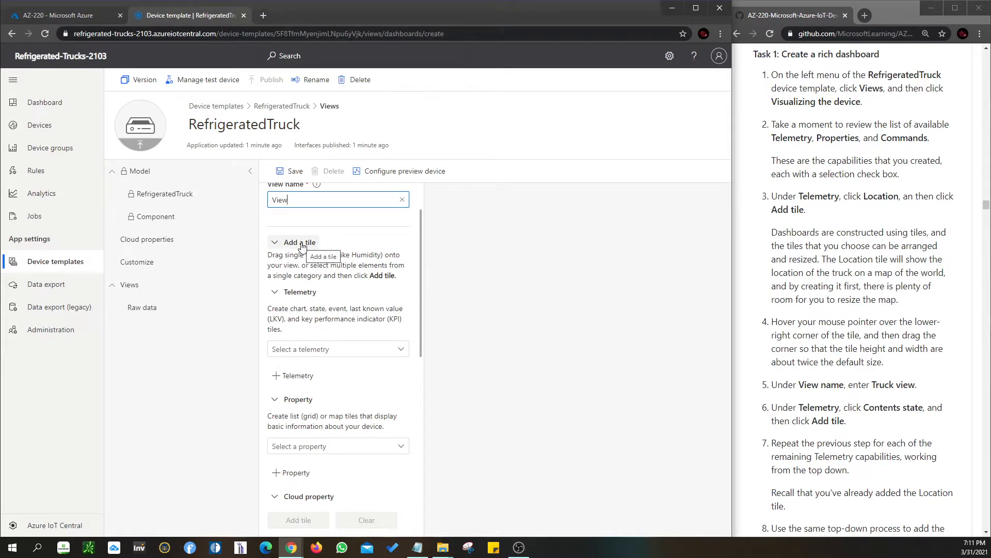
scroll(302, 246, "up", 1)
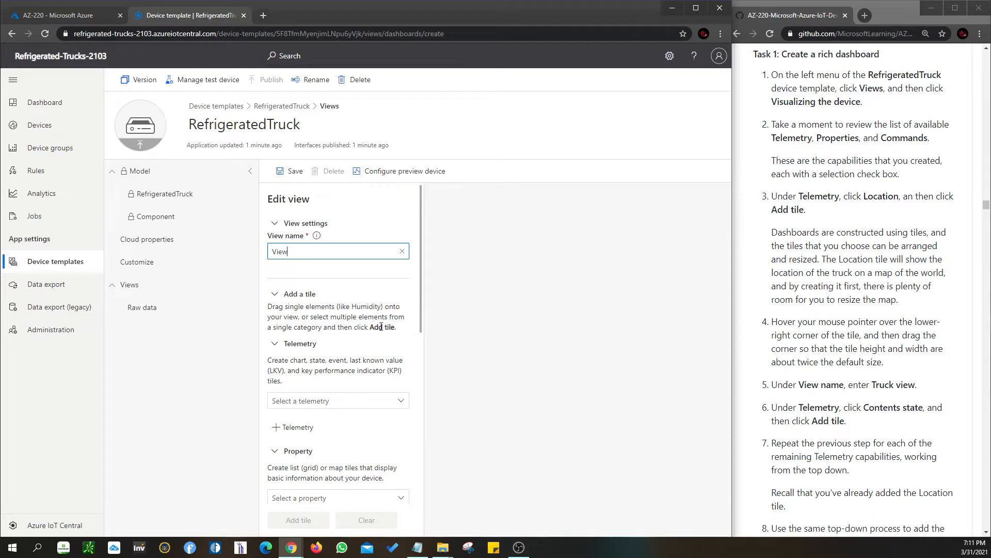
Choose Location as the telemetry for a new tile in the view
scroll(381, 326, "down", 1)
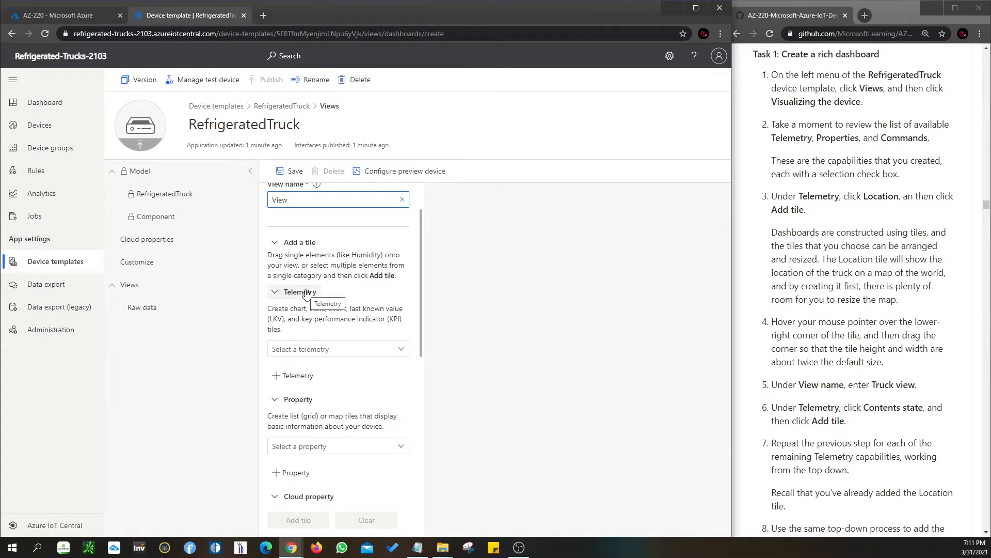
left_click(343, 349)
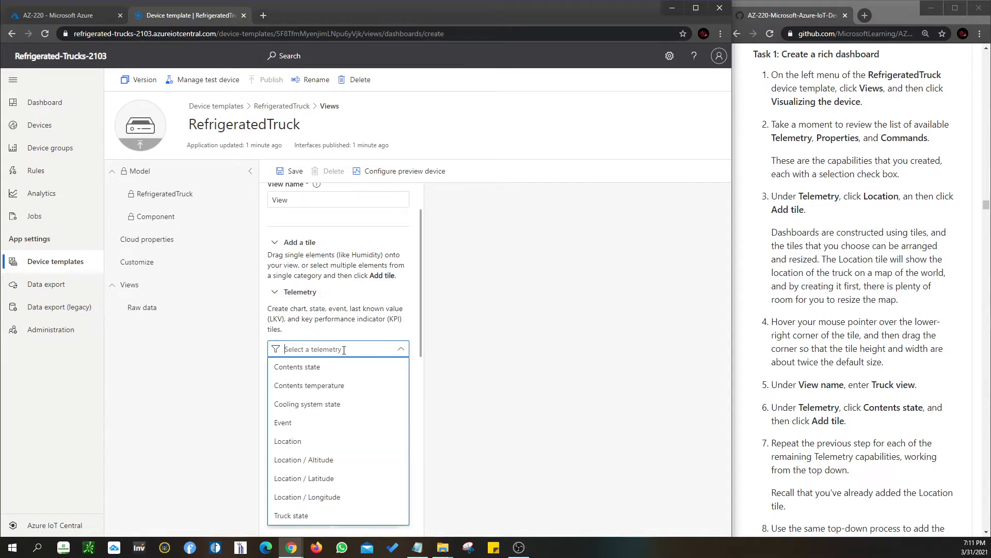
left_click(311, 443)
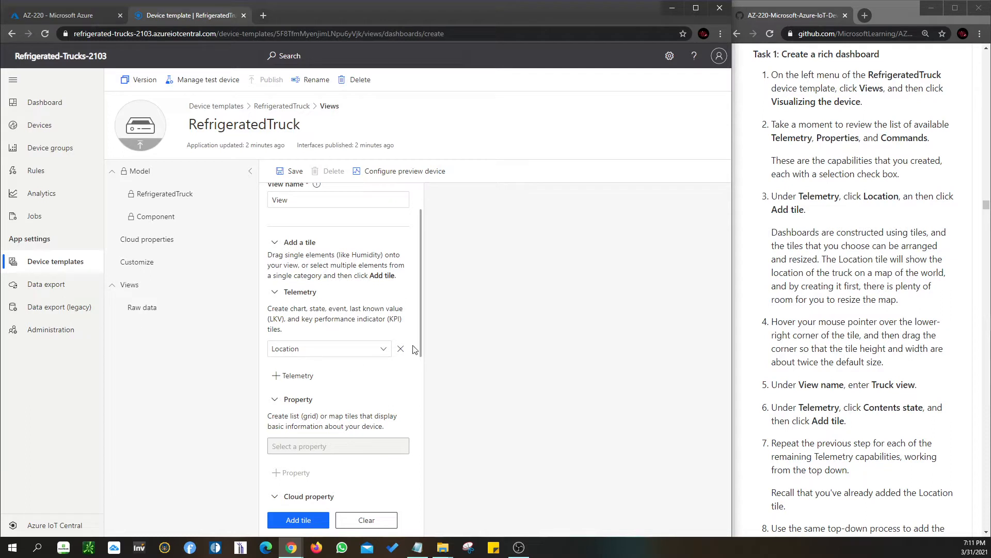
left_click(299, 242)
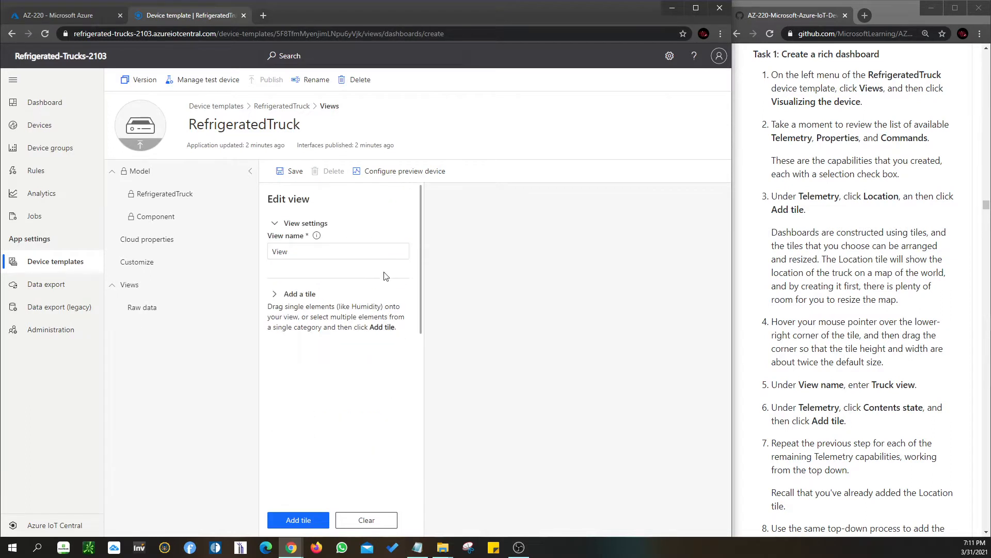
scroll(378, 330, "down", 1)
scroll(377, 331, "up", 1)
scroll(365, 348, "down", 2)
scroll(361, 346, "up", 2)
left_click(275, 293)
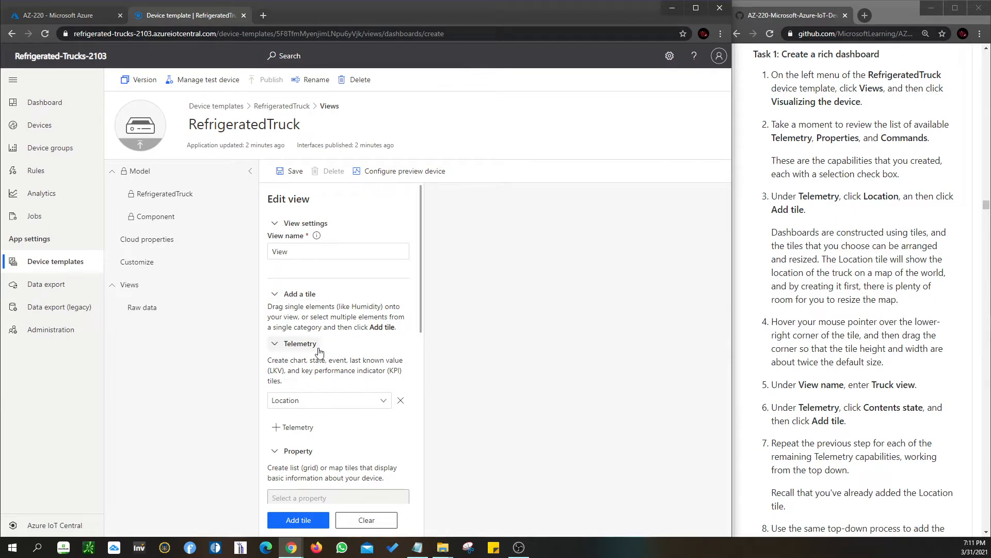
scroll(319, 351, "down", 1)
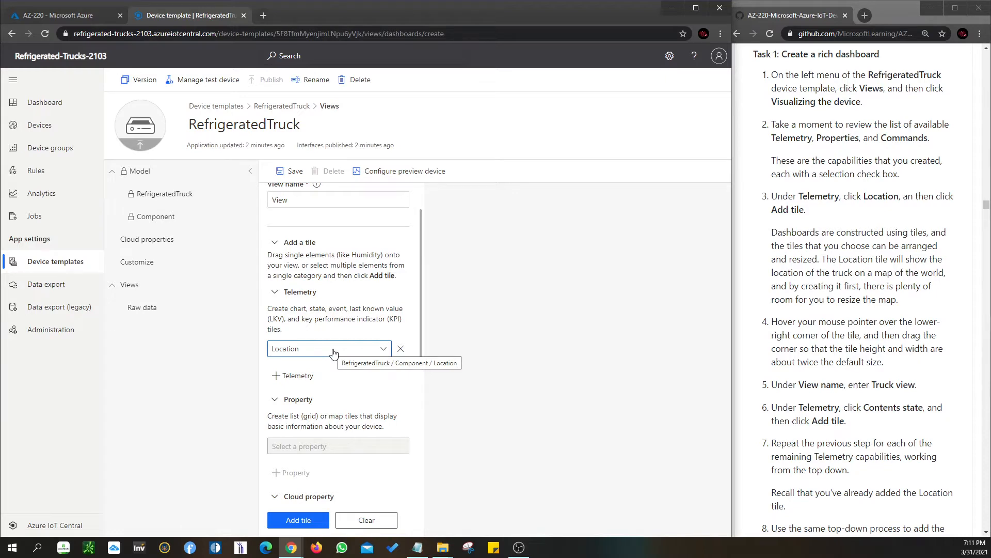
scroll(844, 380, "down", 2)
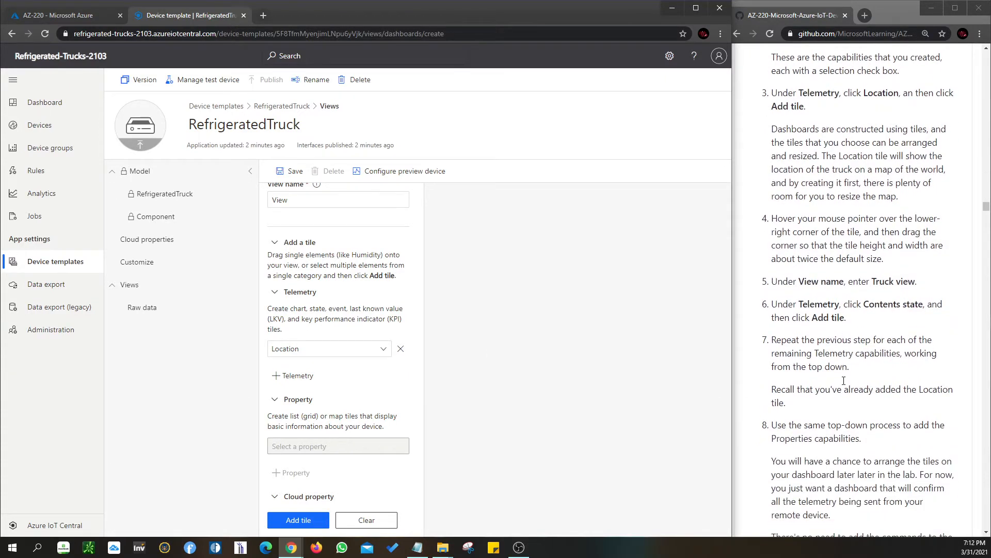
Rename the view as "Truck view", copying the name from the lab instructions
left_click(304, 243)
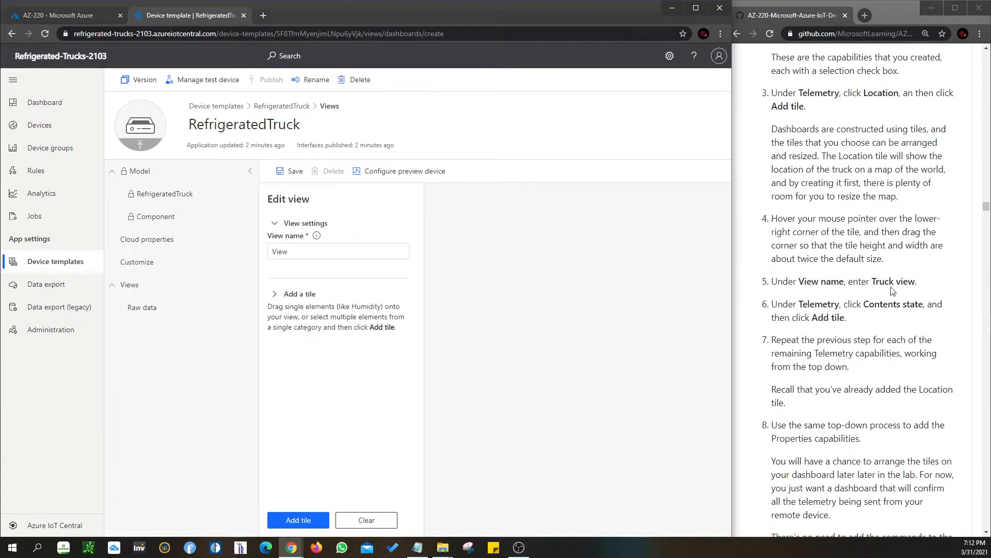
left_click_drag(873, 281, 914, 287)
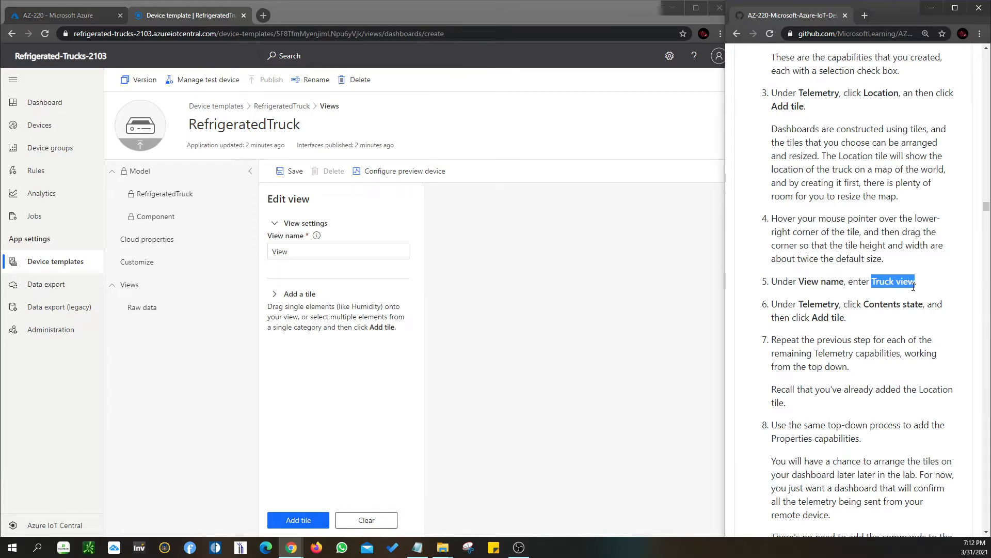
key("ctrl+c")
left_click_drag(305, 247, 252, 247)
key("ctrl+v")
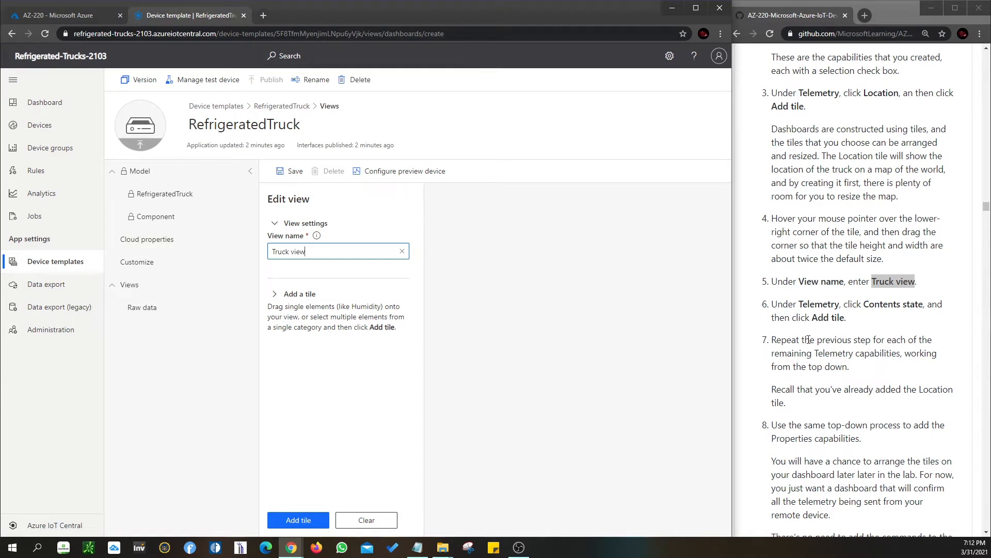
scroll(793, 355, "down", 1)
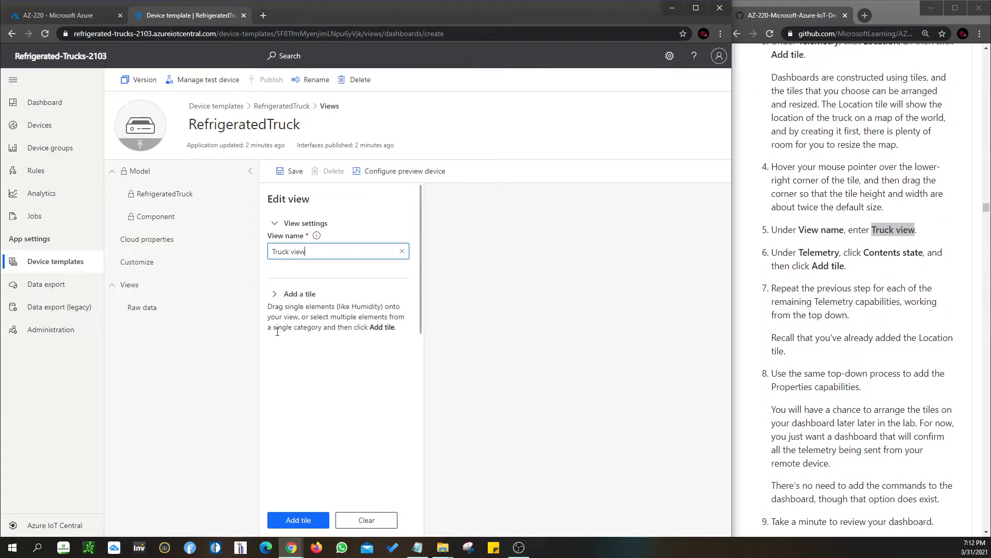
left_click(288, 295)
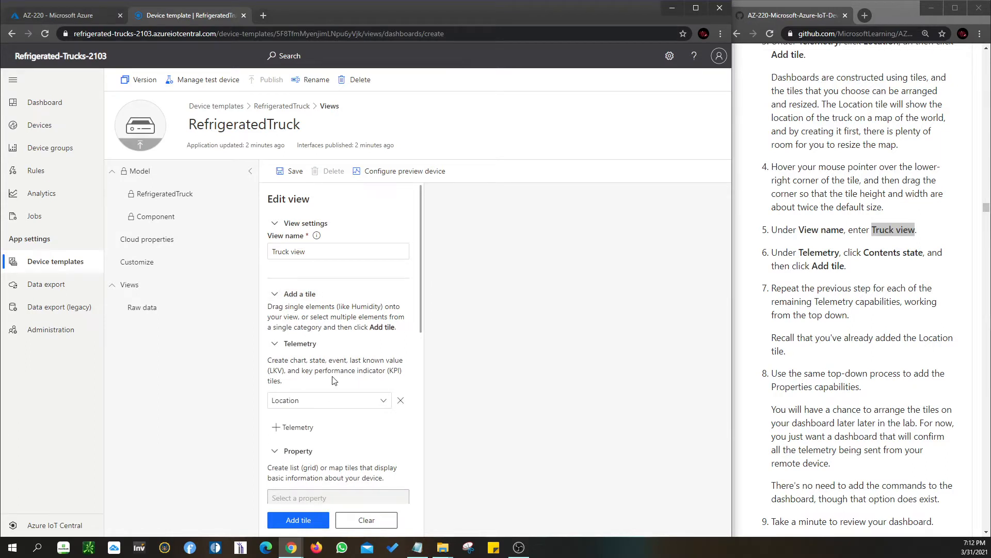
scroll(333, 381, "down", 1)
scroll(330, 362, "up", 1)
left_click(298, 293)
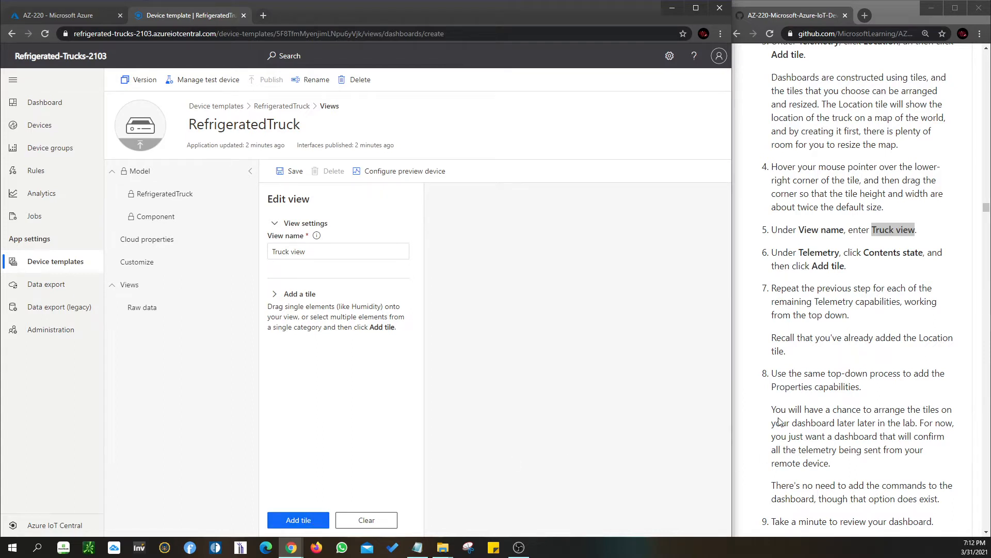
scroll(780, 422, "up", 1)
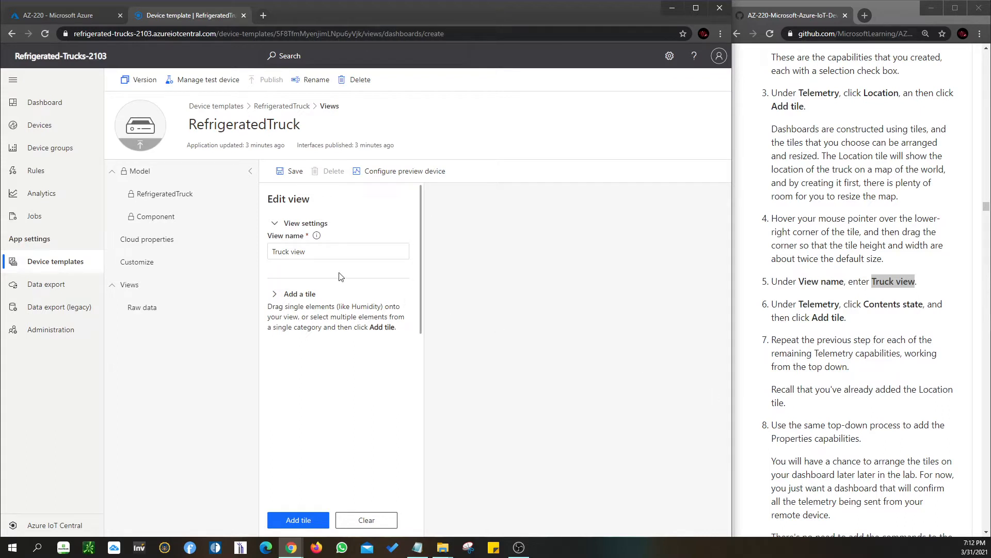
Add the Location telemetry tile to the Truck view and shrink it to about half its height, keeping its width
left_click(292, 294)
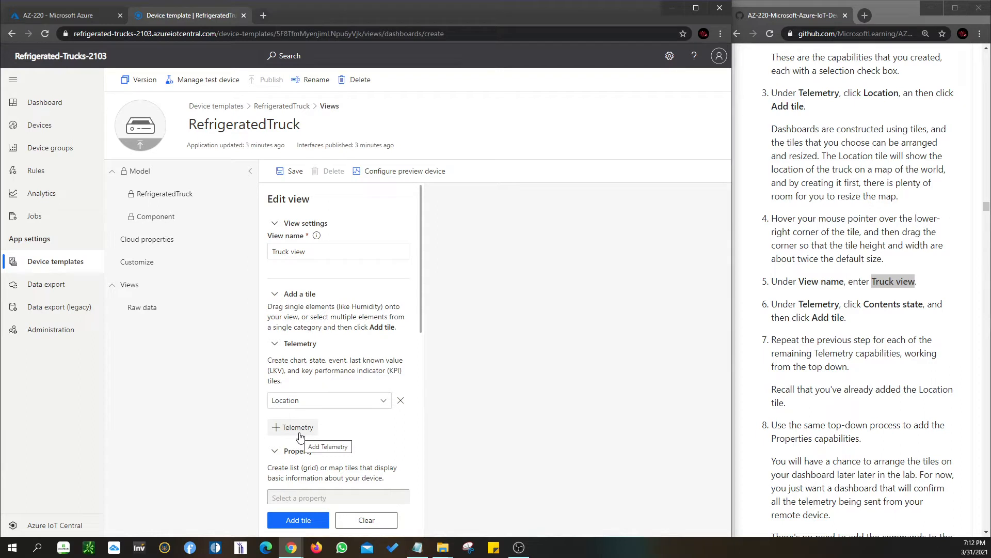
scroll(300, 436, "down", 1)
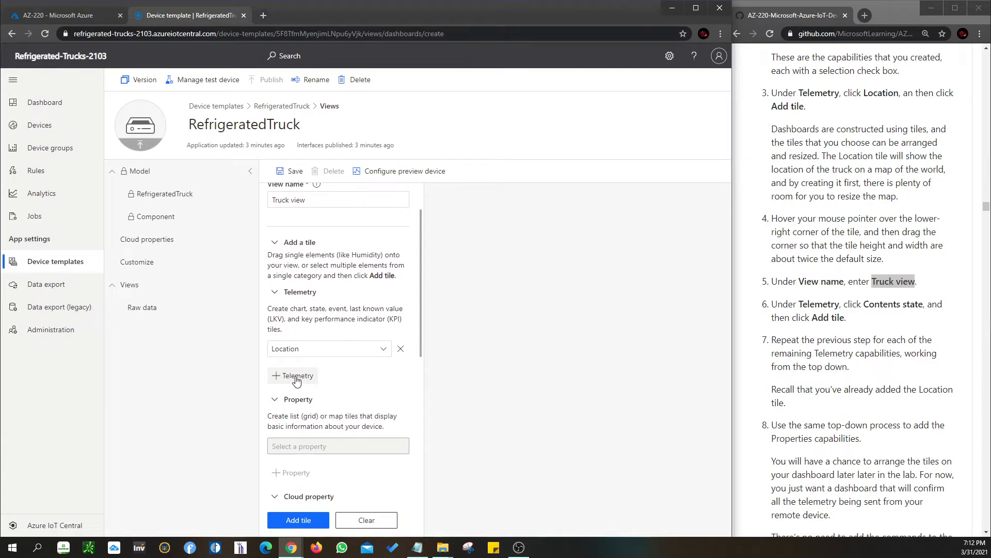
left_click(300, 522)
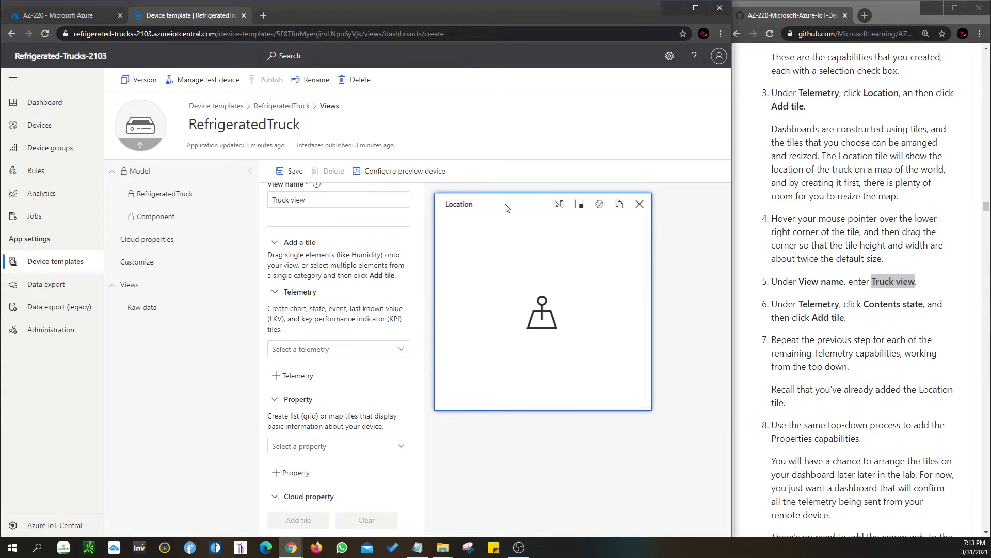
left_click_drag(646, 406, 653, 326)
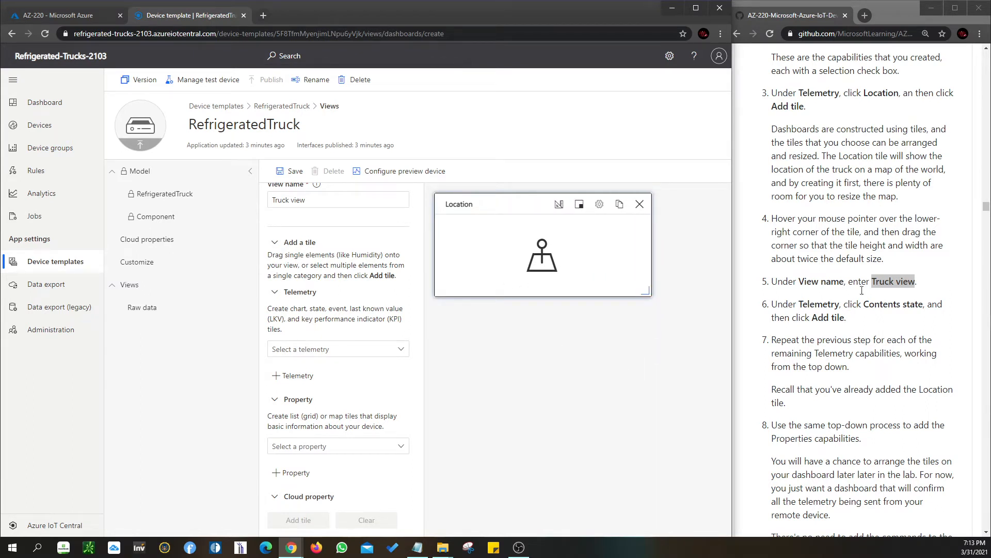
Add a tile for the Contents state telemetry to the Truck view
left_click(862, 294)
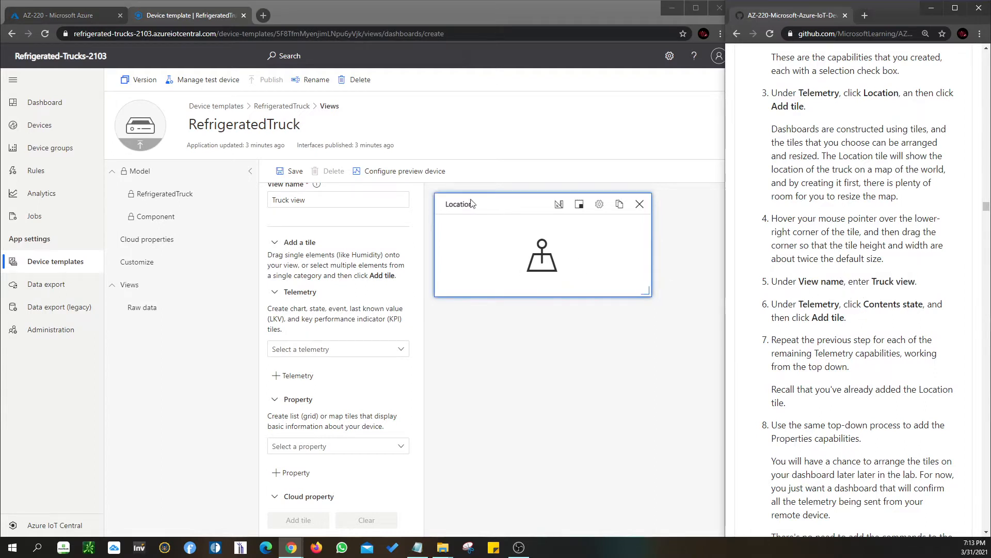
scroll(847, 304, "up", 2)
scroll(846, 305, "up", 1)
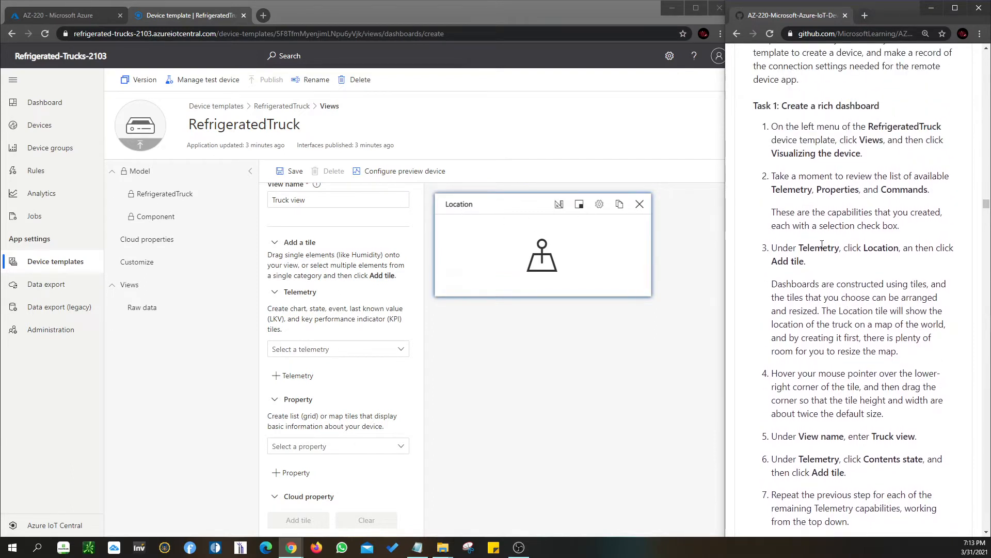
scroll(847, 268, "down", 2)
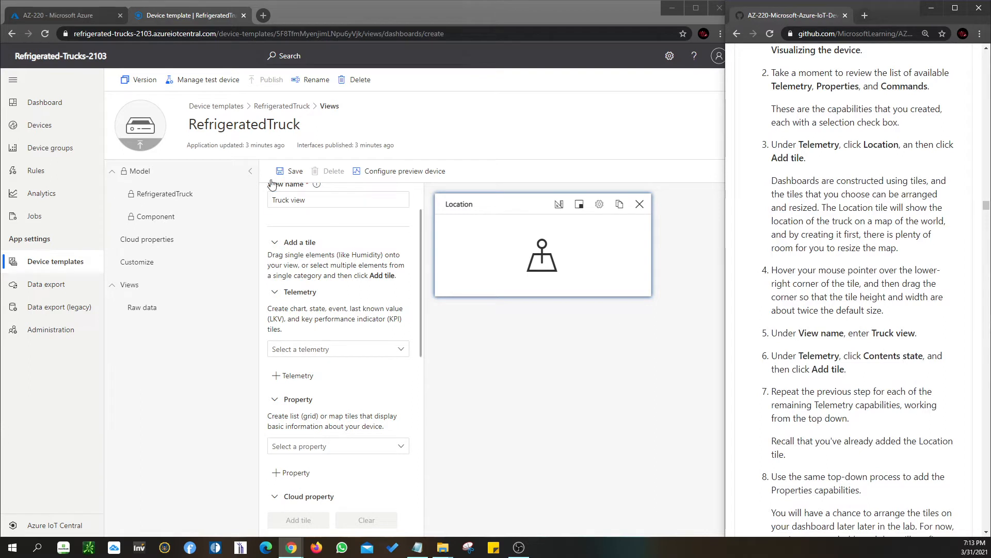
scroll(297, 219, "up", 1)
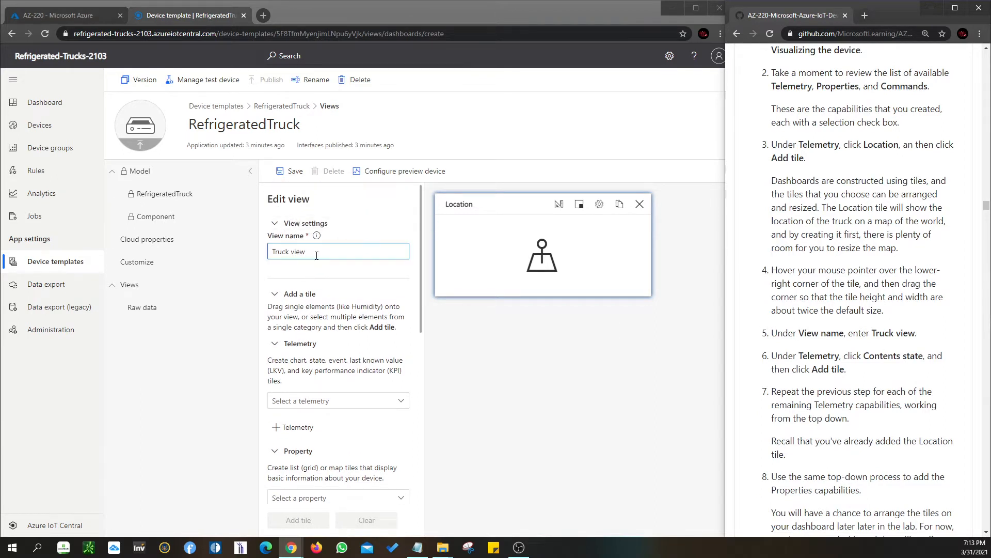
scroll(317, 255, "down", 2)
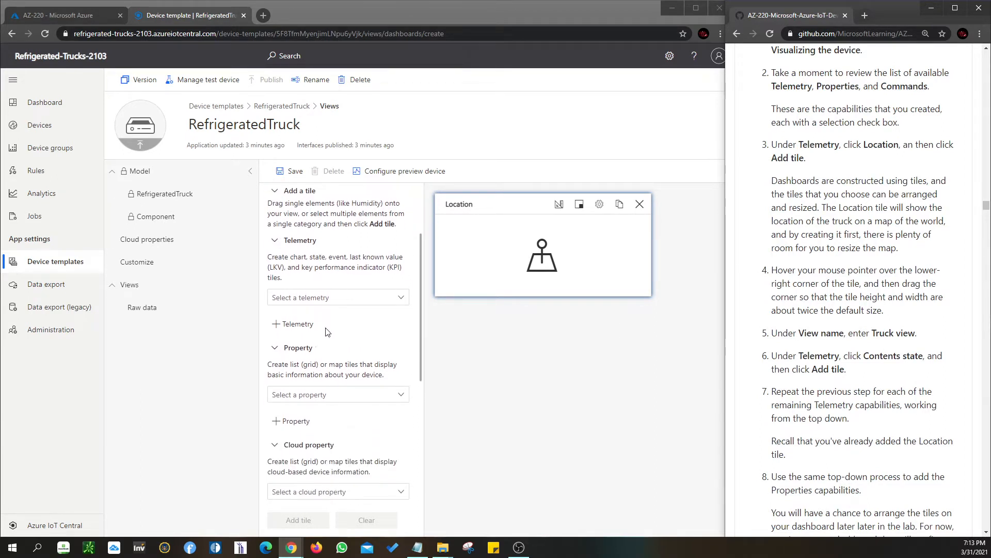
left_click(359, 301)
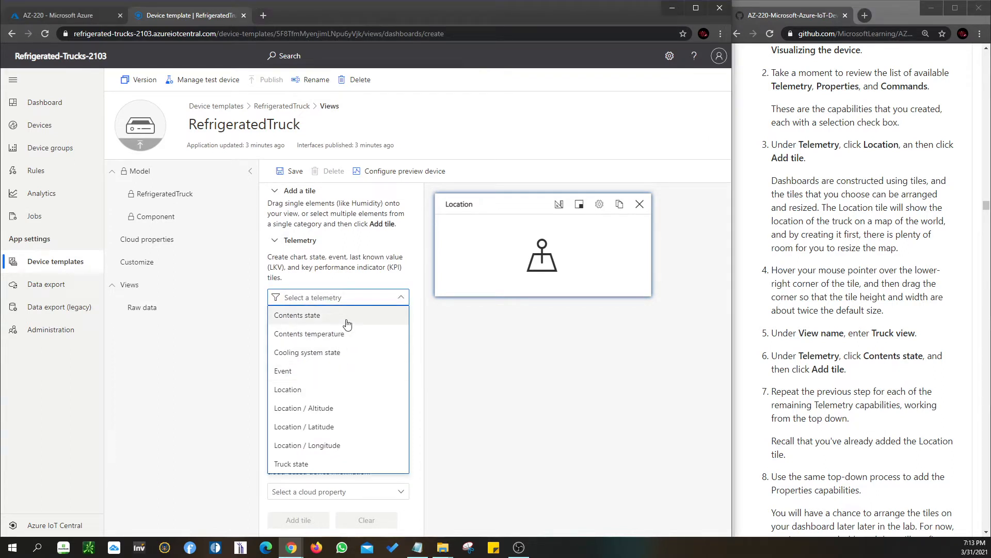
left_click(346, 322)
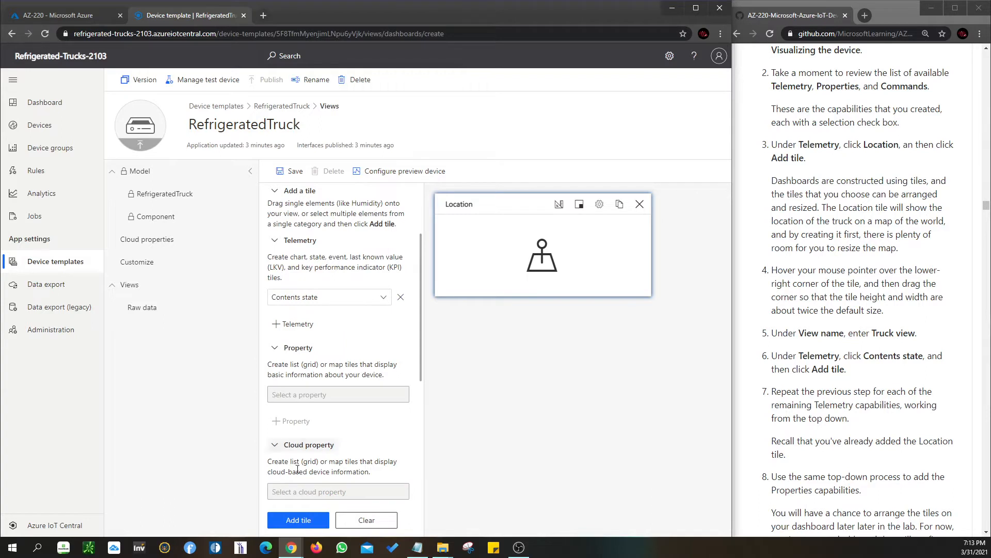
left_click(294, 521)
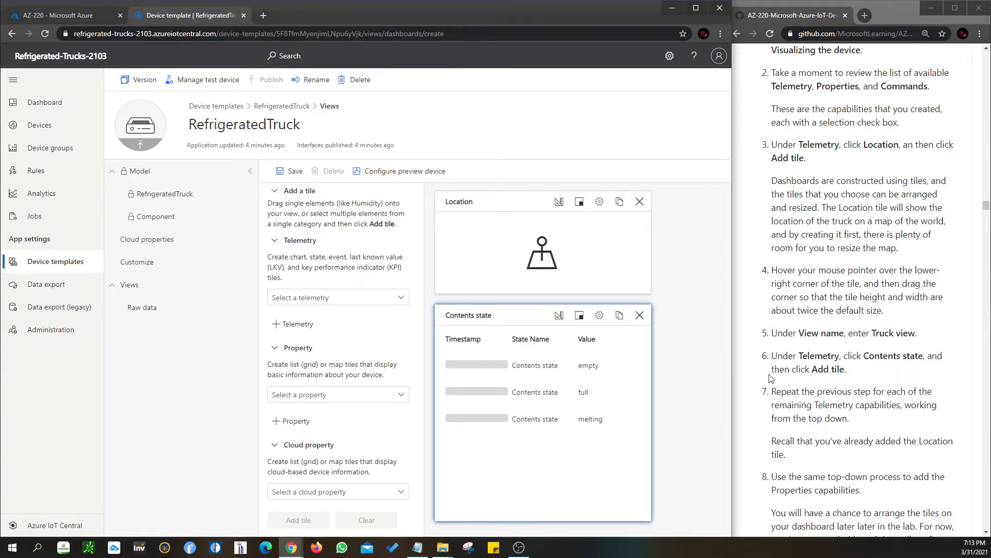
scroll(767, 387, "down", 2)
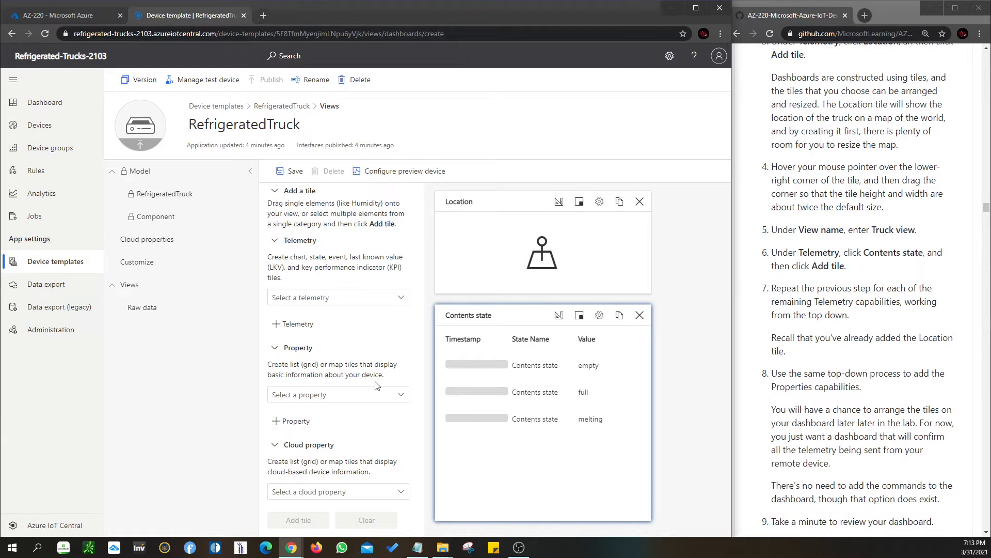
scroll(336, 385, "down", 1)
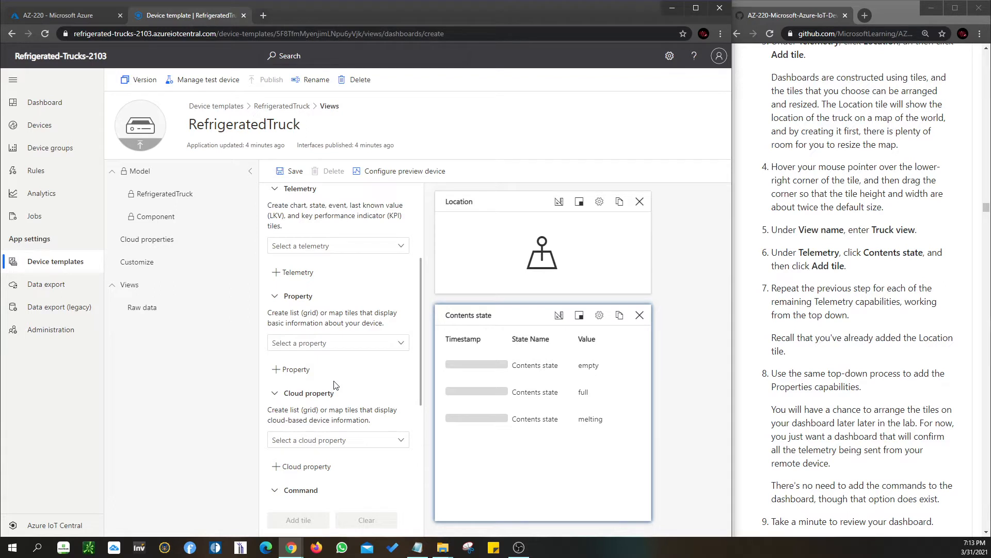
Add a Contents temperature telemetry tile to the Truck view and shrink it to about half its height, keeping its width
left_click(367, 246)
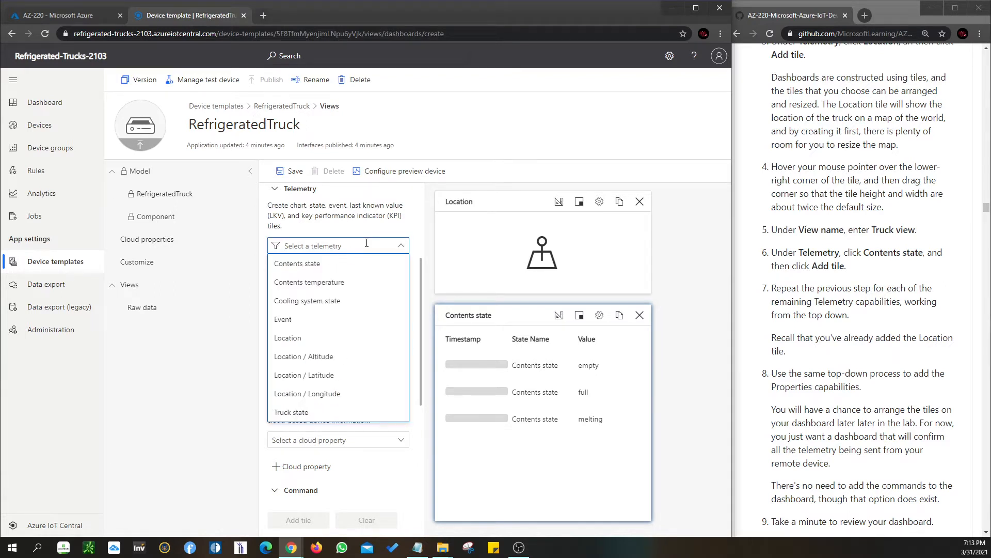
left_click(806, 324)
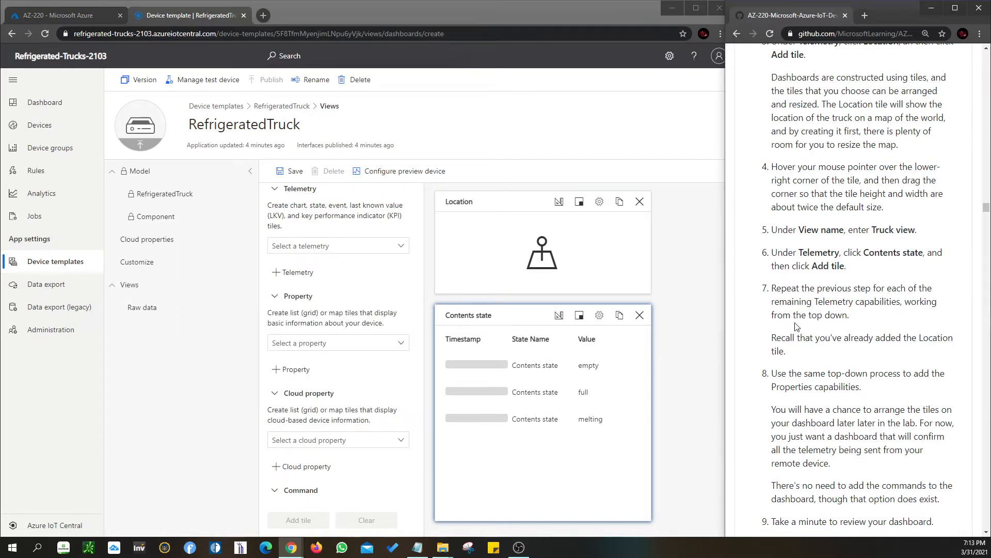
left_click(310, 247)
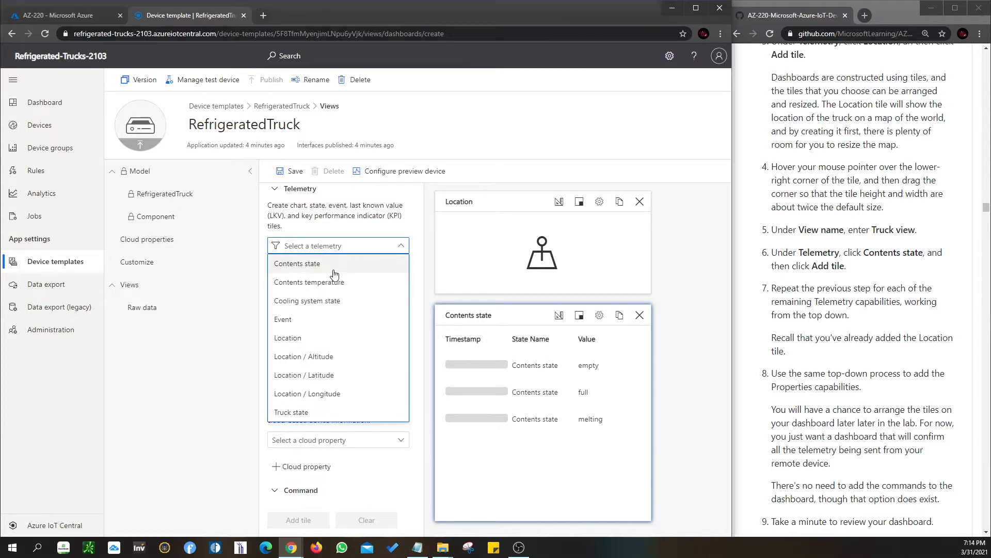
left_click(334, 284)
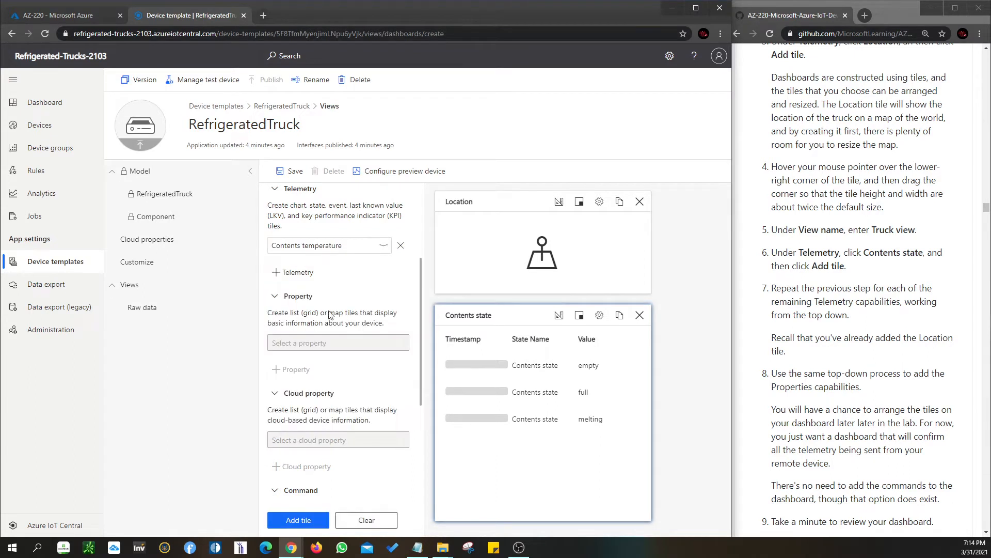
left_click(298, 520)
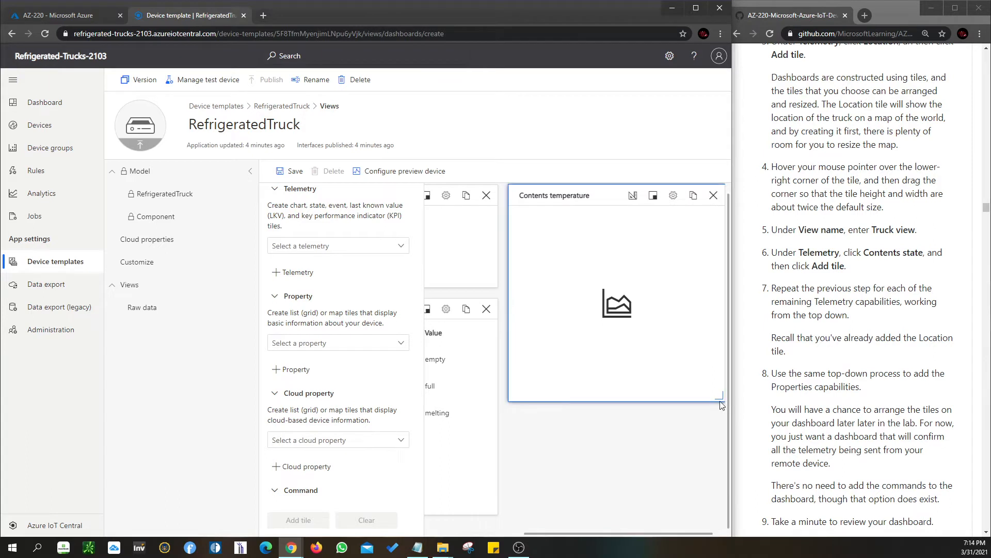
left_click_drag(719, 399, 646, 284)
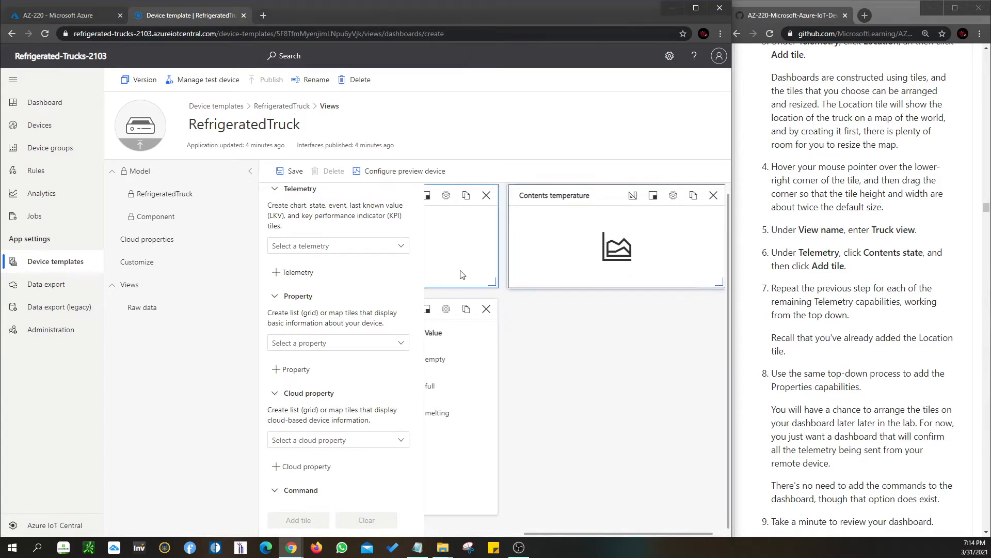
Add an Event telemetry tile to the view and reduce it to about half its height
left_click(304, 246)
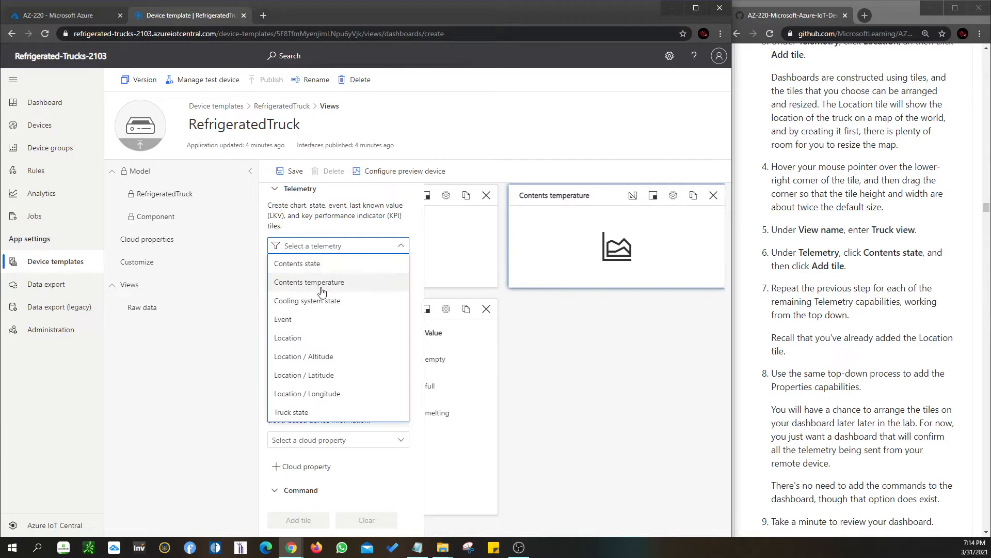
left_click(305, 320)
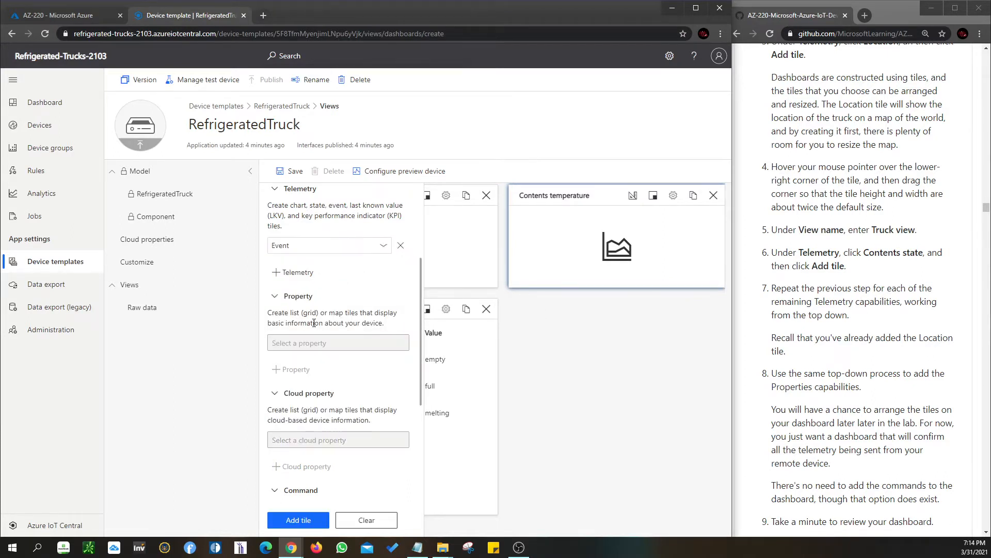
left_click(302, 519)
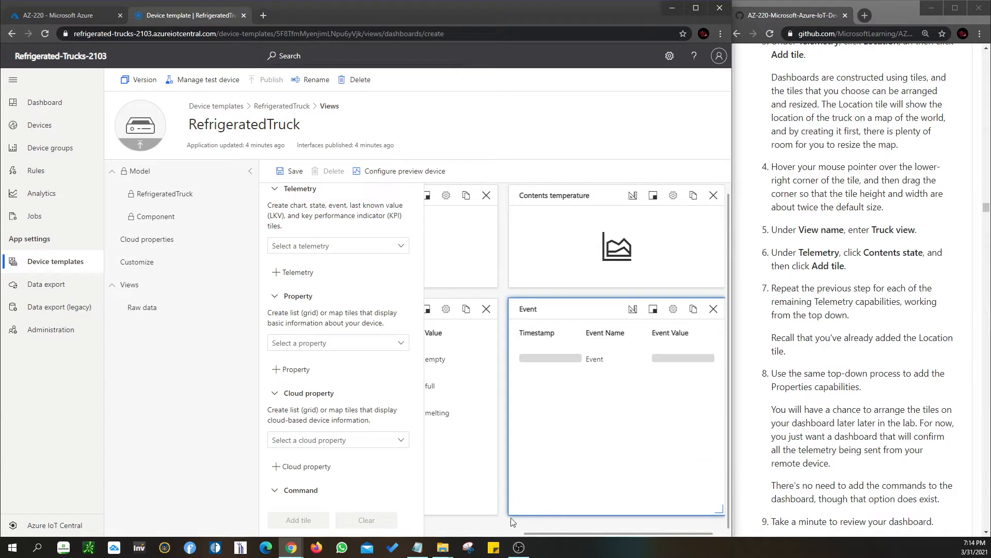
left_click_drag(718, 510, 623, 382)
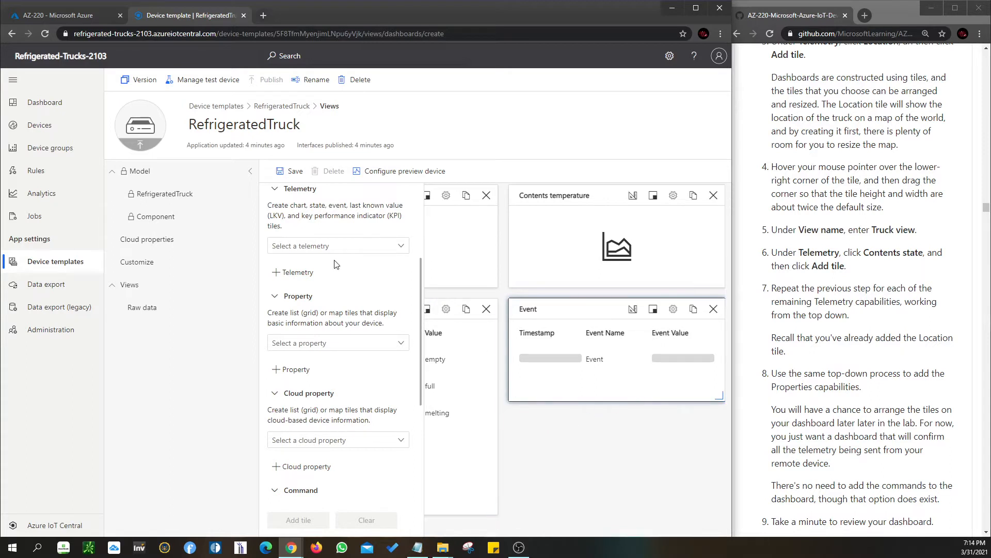
Add a tile for the Truck state telemetry at its default size
left_click(350, 247)
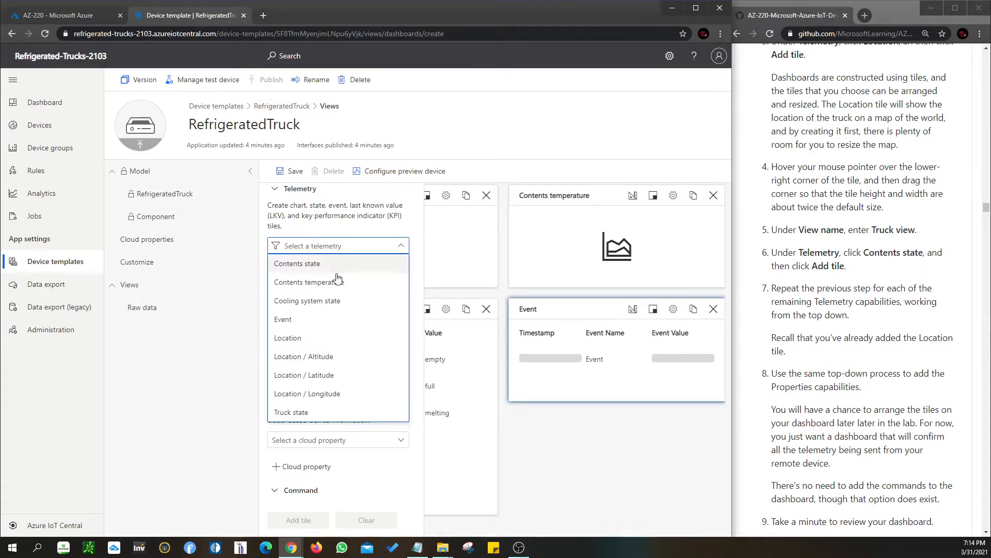
left_click(315, 412)
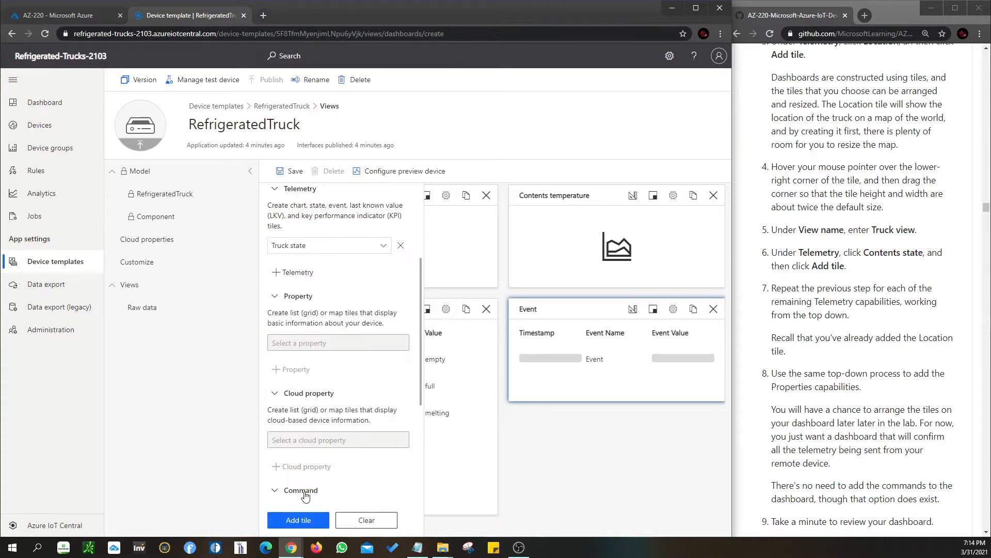
left_click(298, 520)
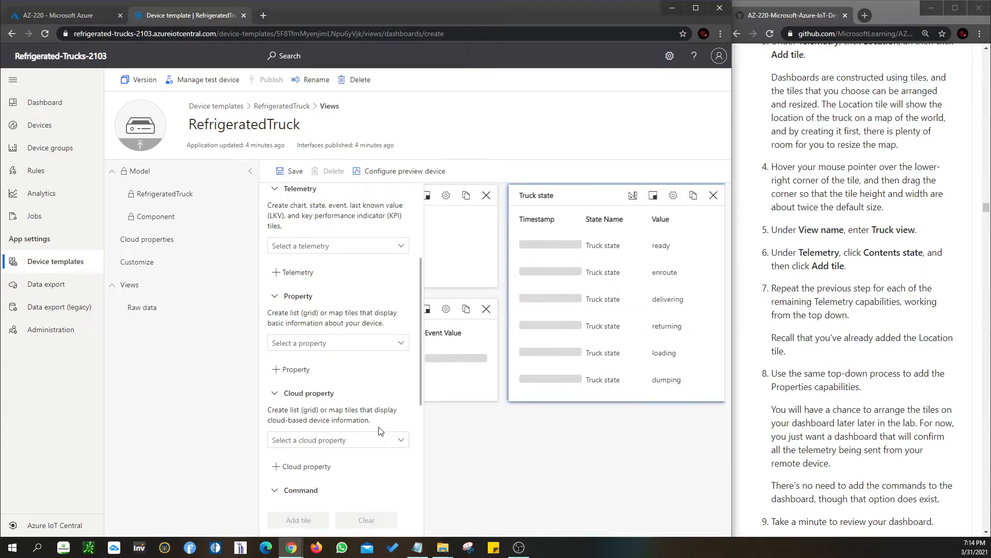
Check which telemetry tiles are missing from the view and add a tile for Cooling system state
left_click(399, 246)
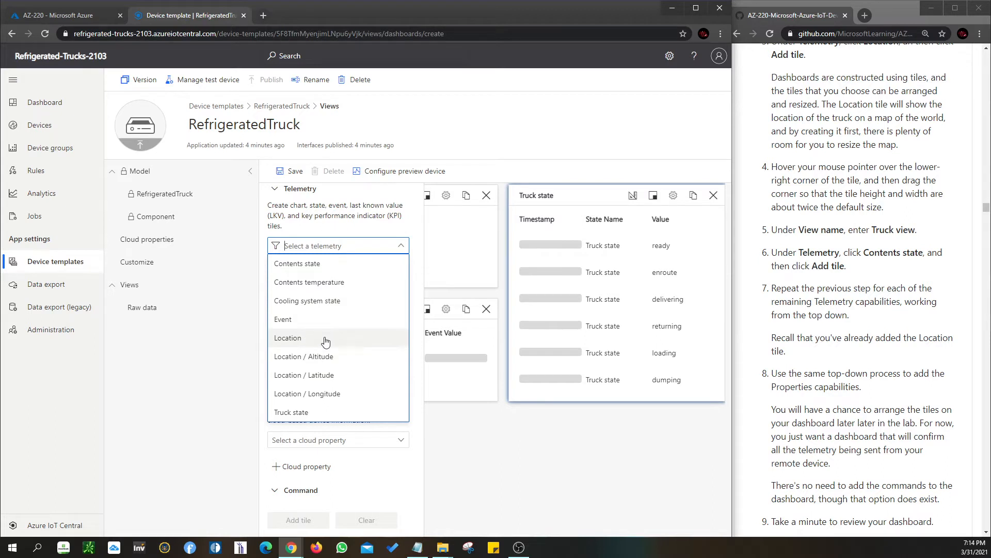
left_click(624, 448)
left_click_drag(616, 534, 447, 534)
left_click(375, 244)
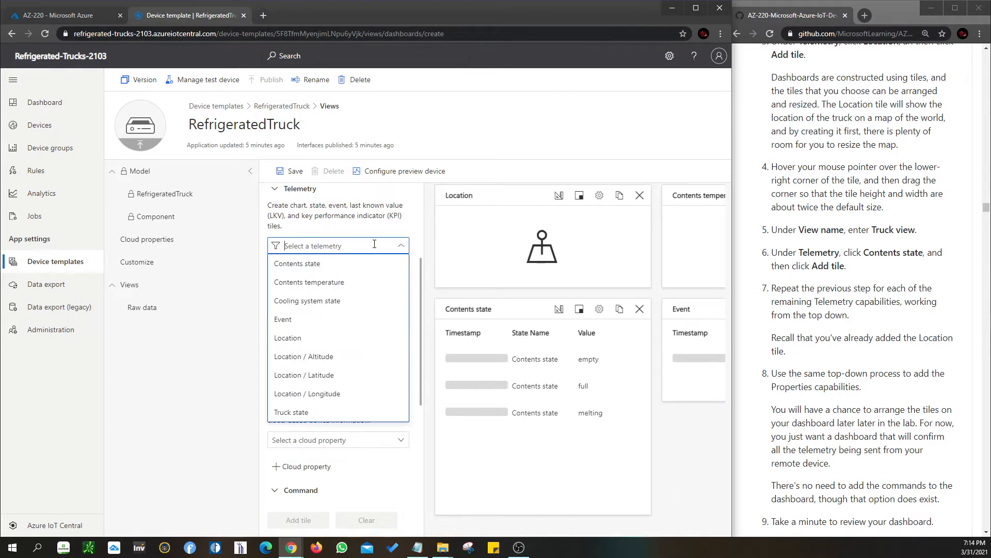
left_click(318, 301)
left_click(305, 521)
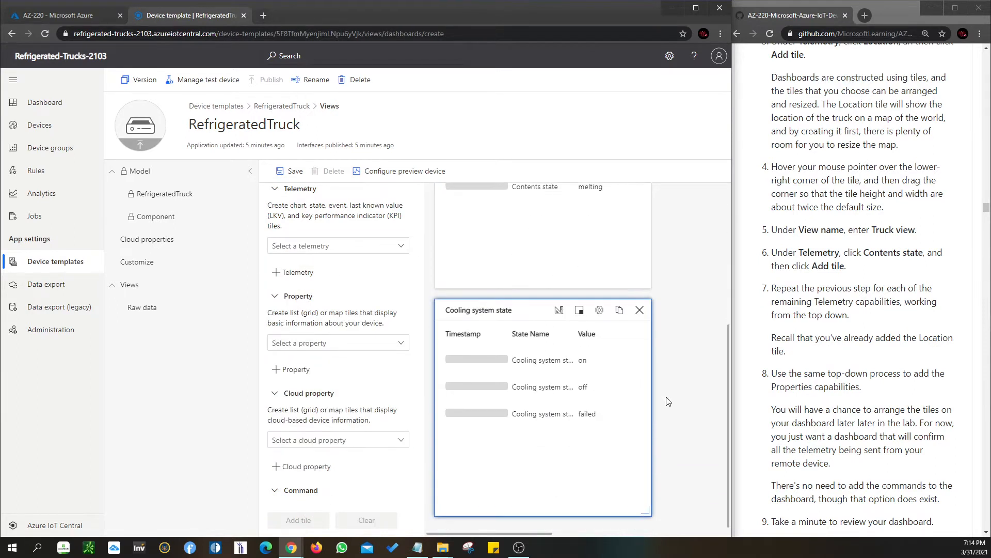
scroll(661, 449, "up", 5)
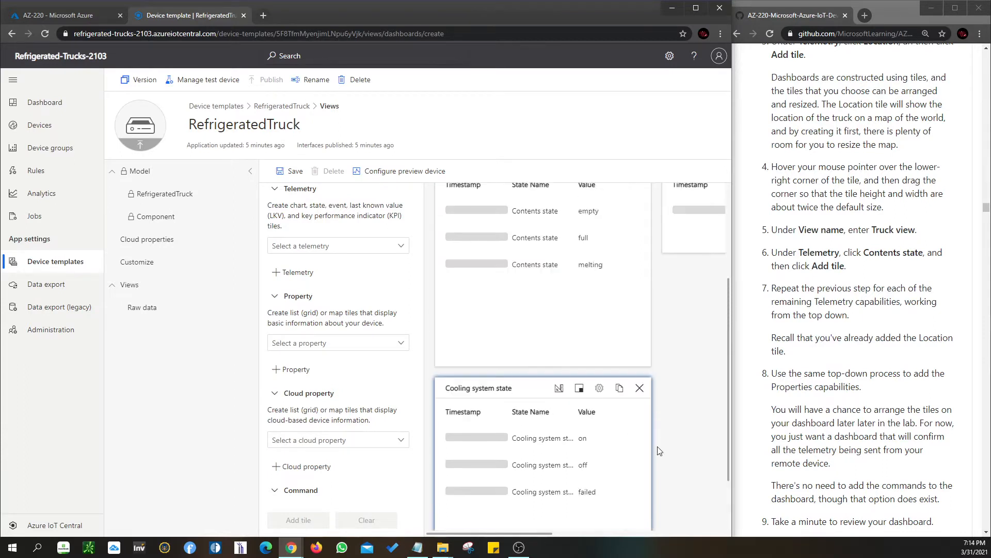
Review the telemetry choices and read the lab instructions on adding properties, arranging tiles, saving and publishing
left_click(375, 248)
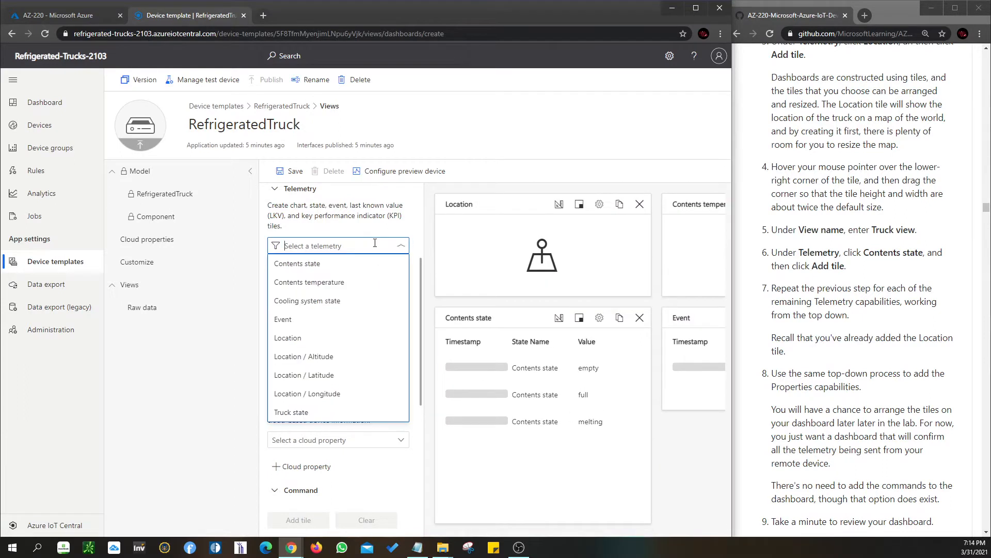
left_click(422, 223)
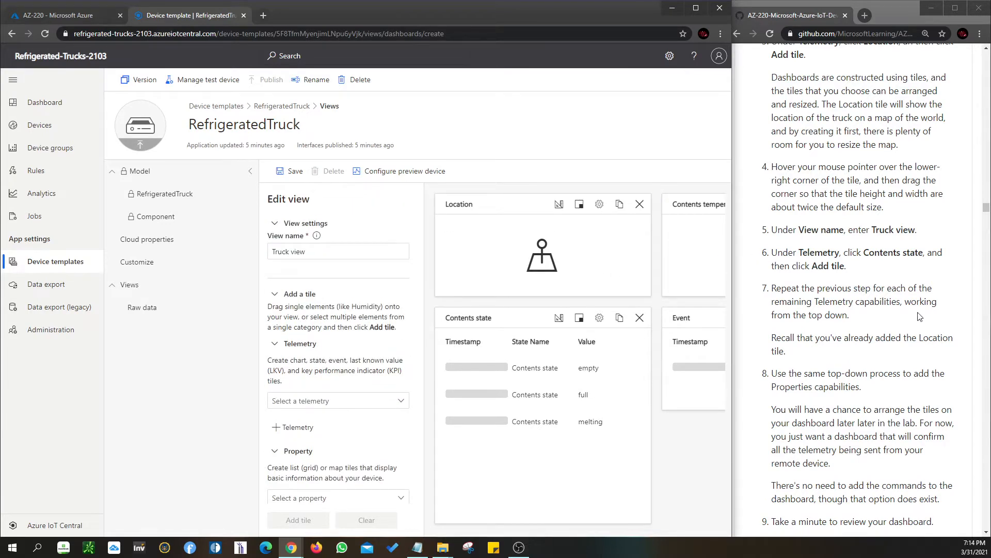
scroll(924, 315, "down", 1)
scroll(906, 321, "down", 1)
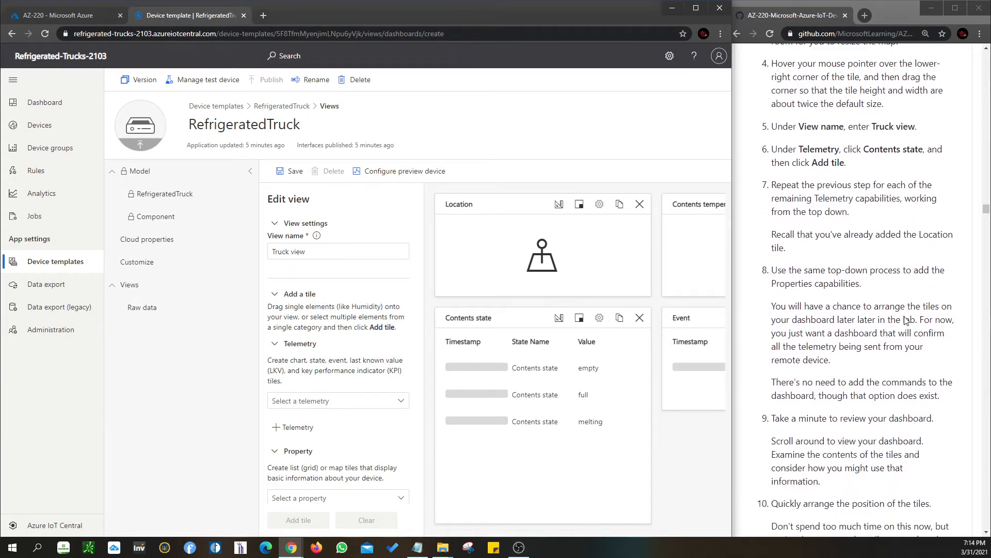
scroll(906, 321, "down", 1)
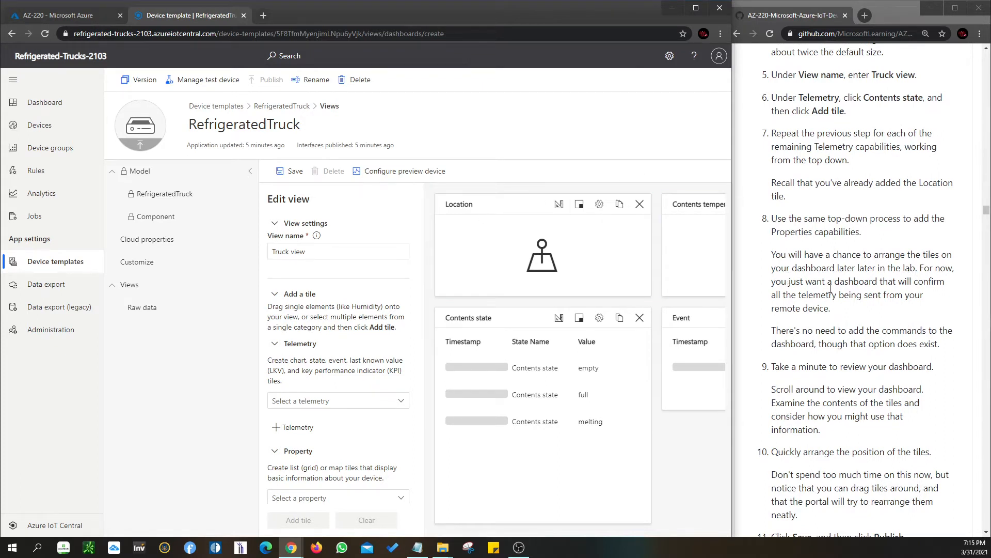
scroll(831, 288, "down", 2)
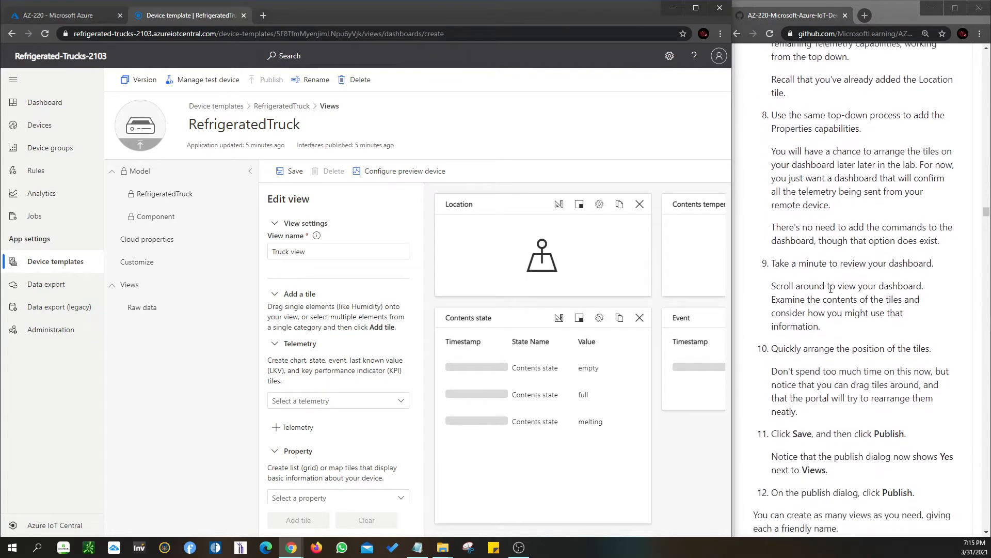
scroll(830, 288, "down", 3)
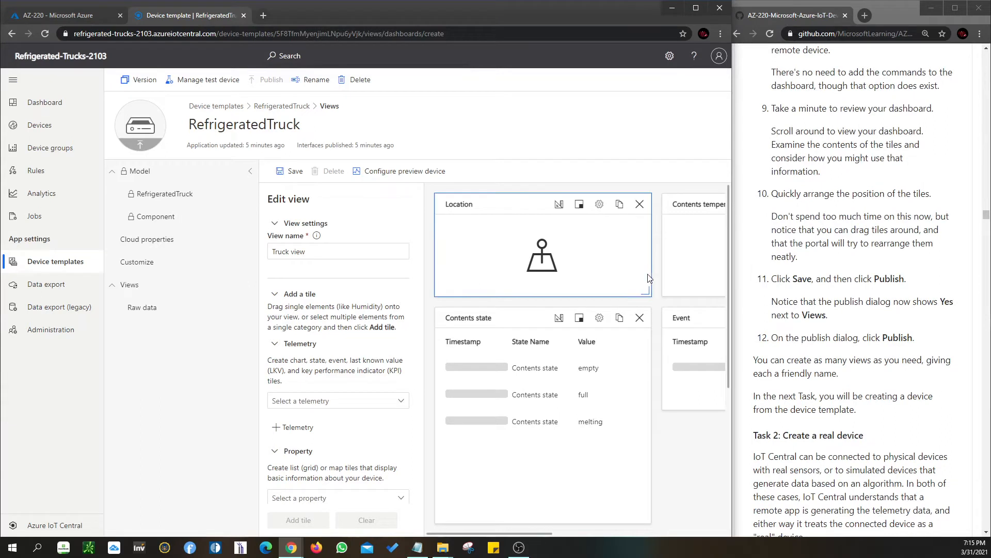
Widen the IoT Central browser window slightly and collapse the main site navigation to enlarge the canvas
left_click_drag(733, 449, 771, 443)
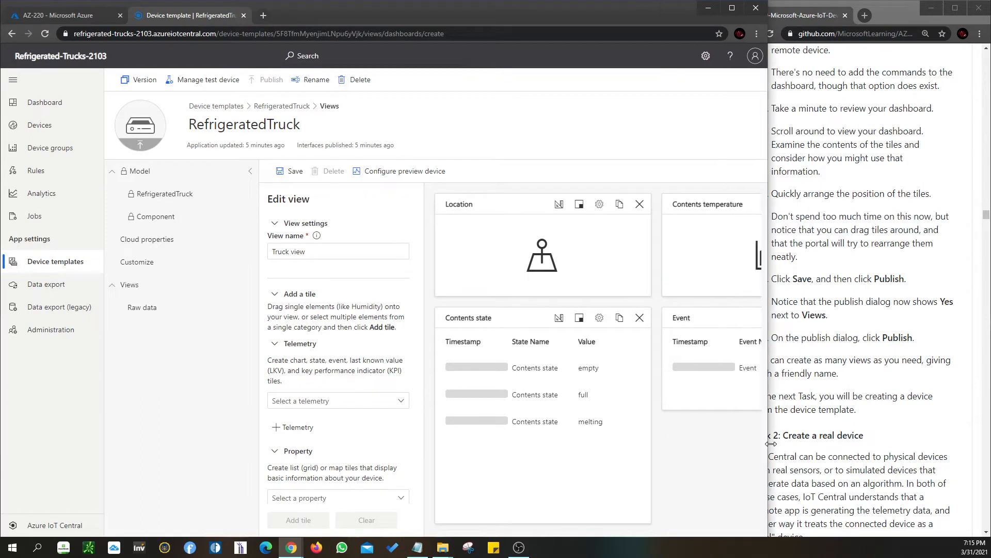
left_click(14, 81)
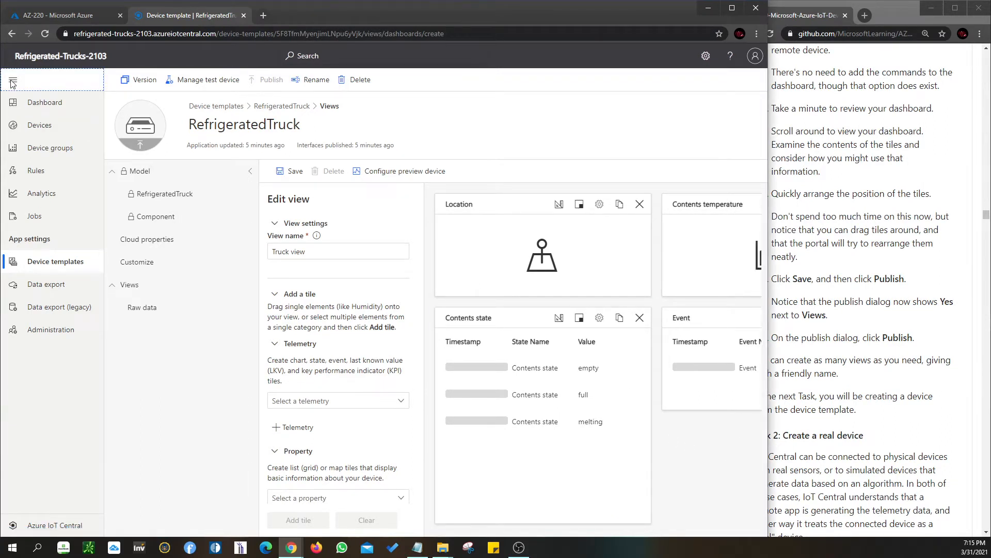
Narrow the Location tile to about half its width and move the Contents temperature tile directly beside it
left_click_drag(569, 292, 460, 293)
left_click_drag(602, 204, 509, 200)
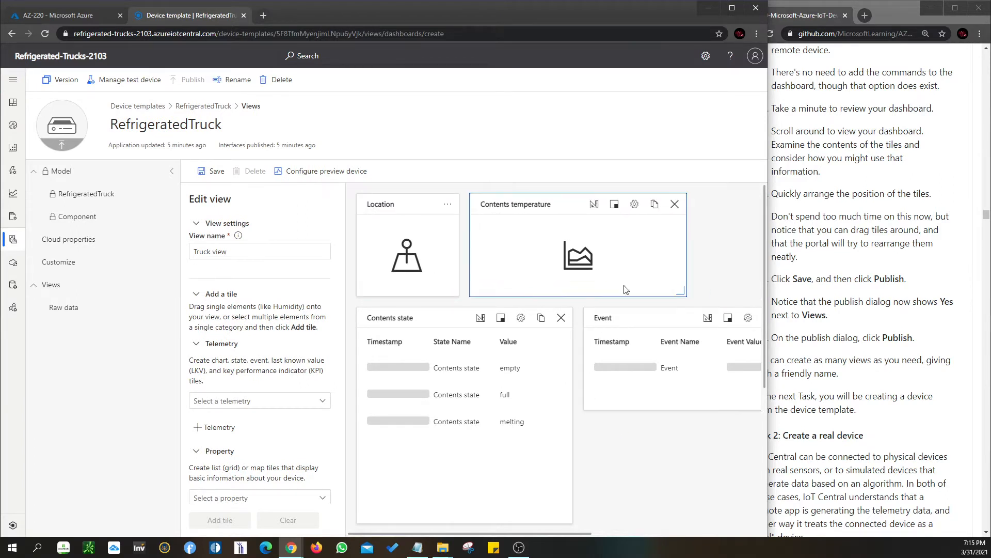
Shrink the Contents state tile to about half its height, keeping its width
mouse_move(425, 323)
left_mouse_down()
mouse_move(415, 318)
mouse_move(431, 317)
left_mouse_up()
left_click_drag(566, 518, 550, 408)
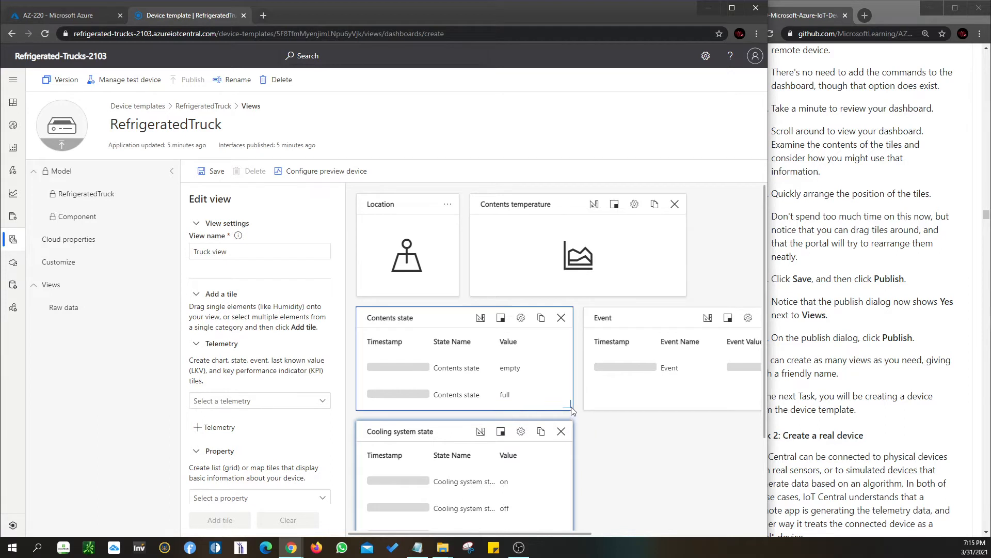
mouse_move(567, 407)
left_mouse_down()
mouse_move(566, 432)
mouse_move(566, 416)
left_mouse_up()
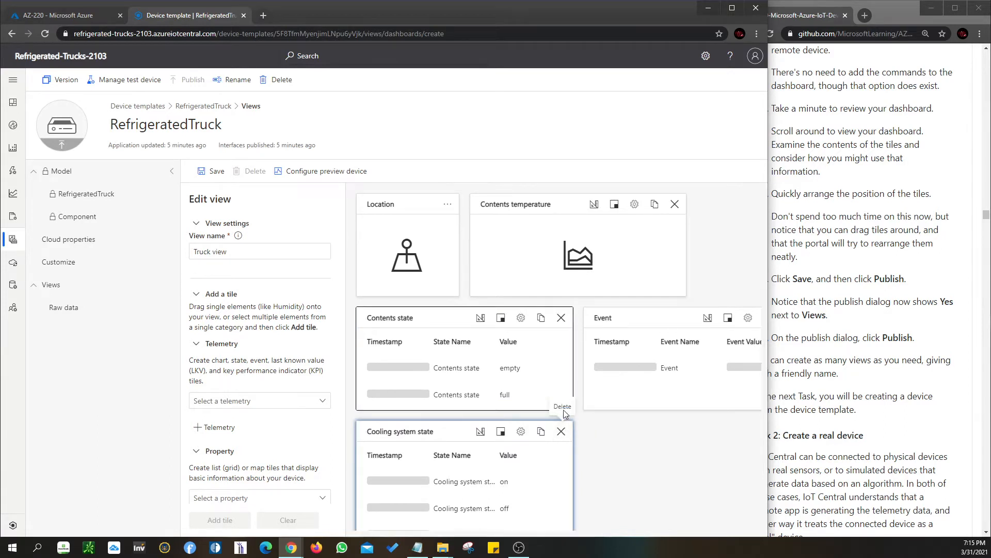
mouse_move(571, 409)
left_mouse_down()
mouse_move(570, 449)
mouse_move(571, 420)
left_mouse_up()
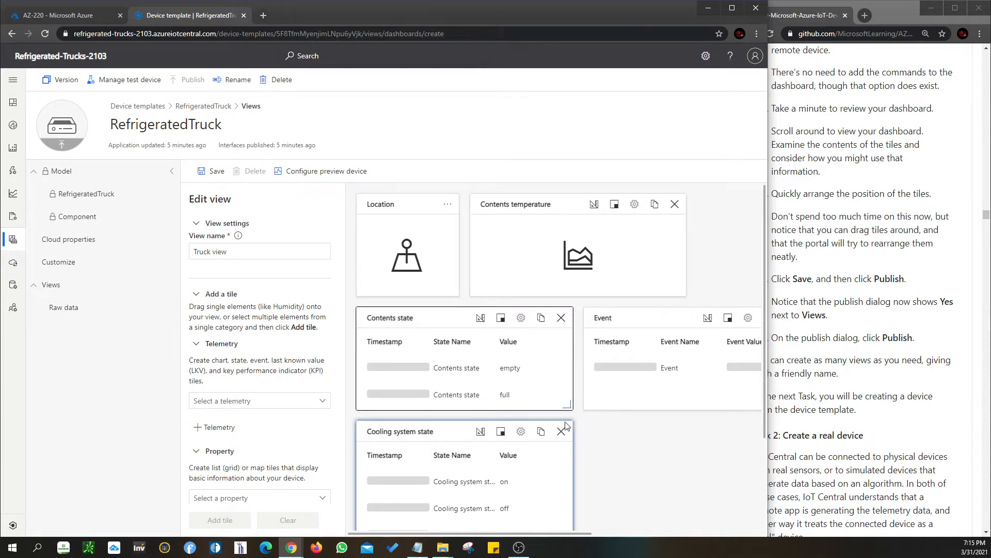
Move the Cooling system state tile below the Event tile and enlarge the Contents state tile to about twice its height
left_click_drag(430, 432, 648, 431)
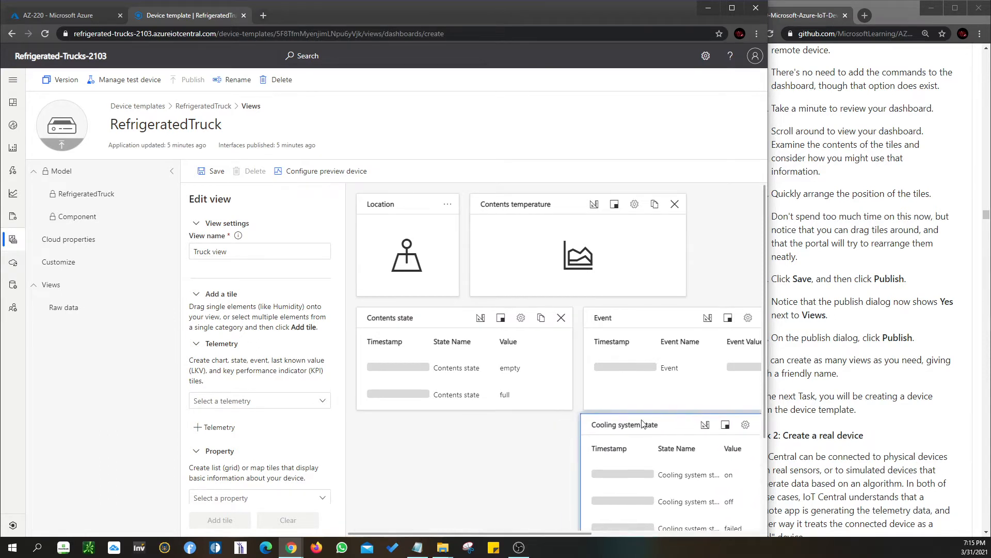
left_click_drag(563, 431, 563, 445)
left_click(568, 406)
left_click(568, 406)
left_click_drag(568, 406, 557, 466)
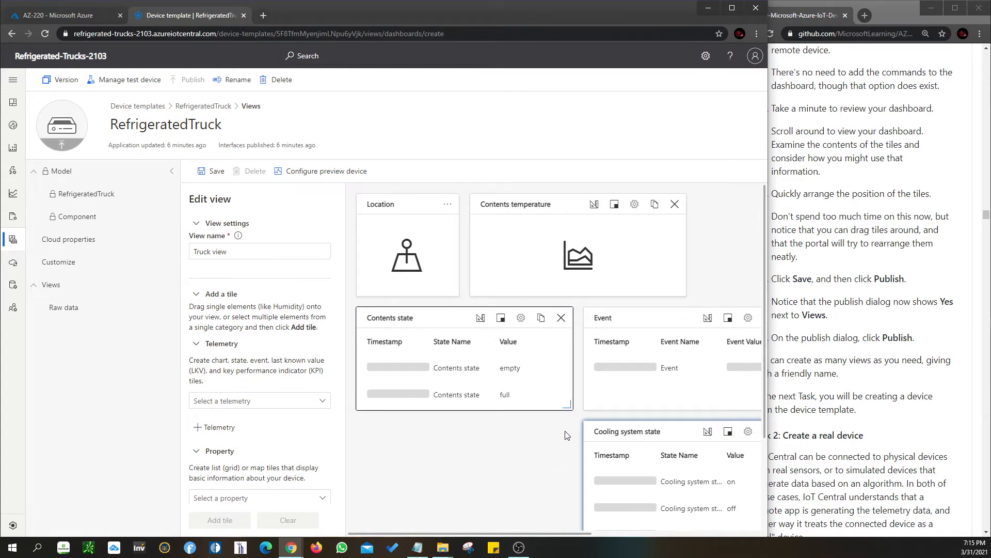
left_click_drag(570, 415, 535, 498)
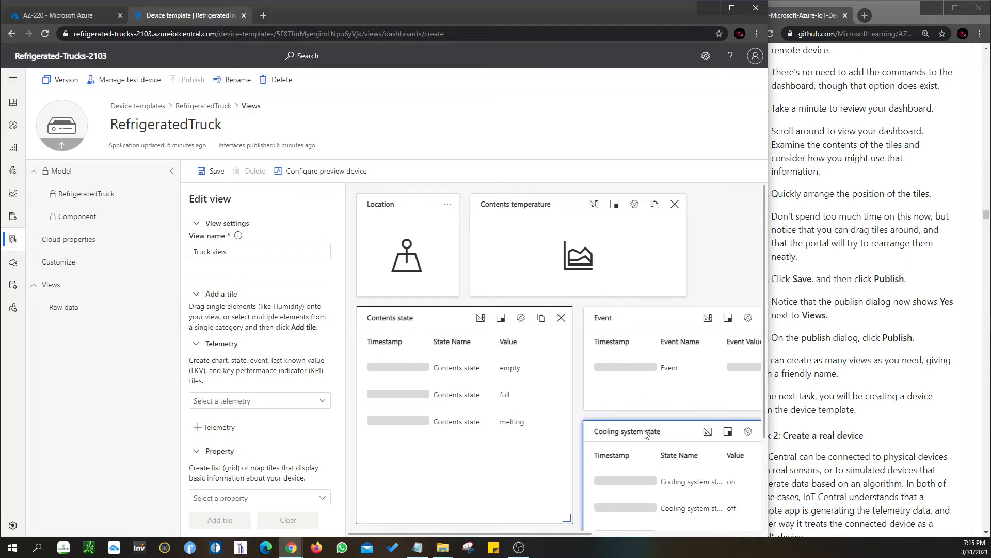
Move the Event tile below the Contents state tile so that Cooling system state sits beside Contents state
scroll(614, 455, "down", 3)
mouse_move(557, 534)
left_mouse_down()
mouse_move(662, 534)
mouse_move(571, 534)
left_mouse_up()
scroll(628, 237, "up", 1)
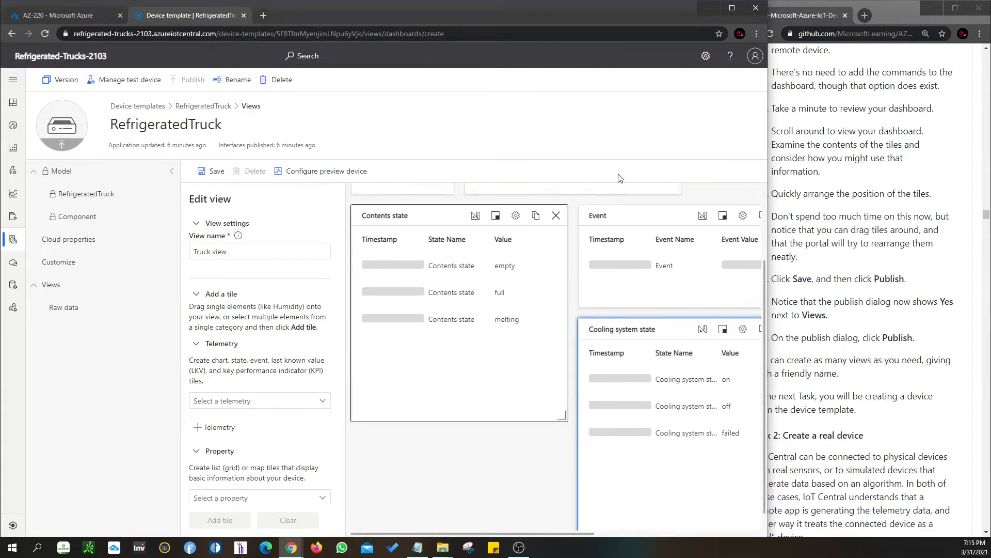
left_click_drag(630, 240, 405, 478)
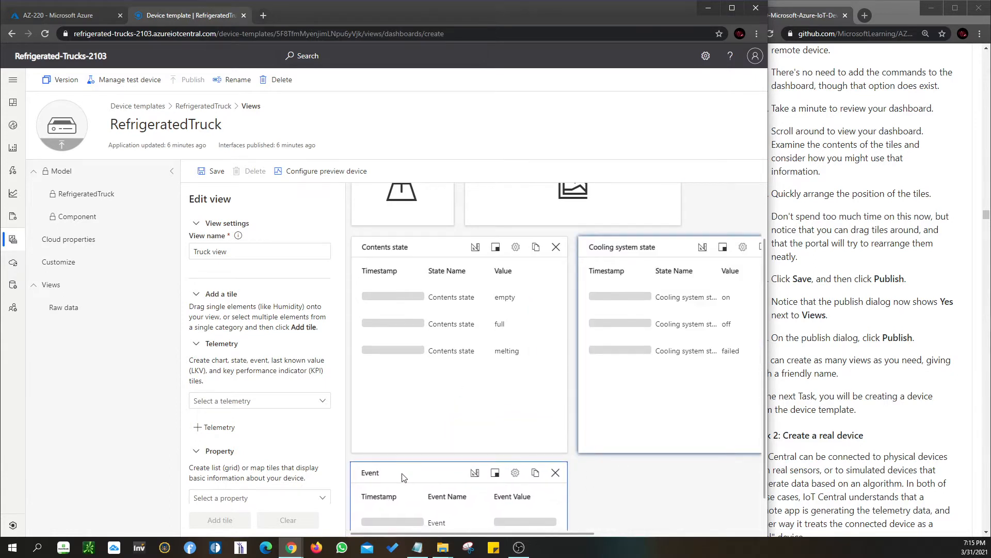
scroll(639, 442, "up", 2)
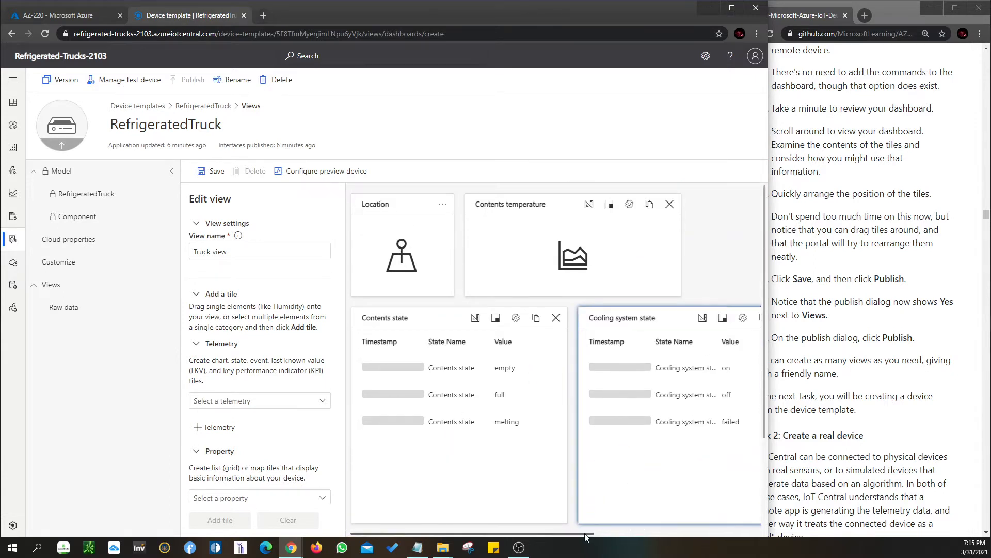
Try to move the Truck state tile down beside the Cooling system state tile
left_click_drag(593, 538, 671, 534)
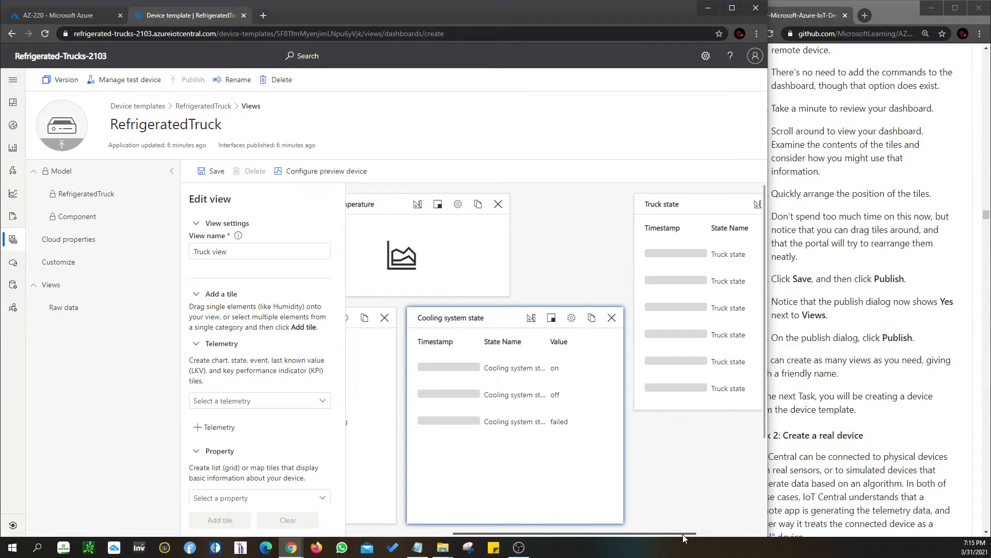
left_click_drag(698, 203, 630, 420)
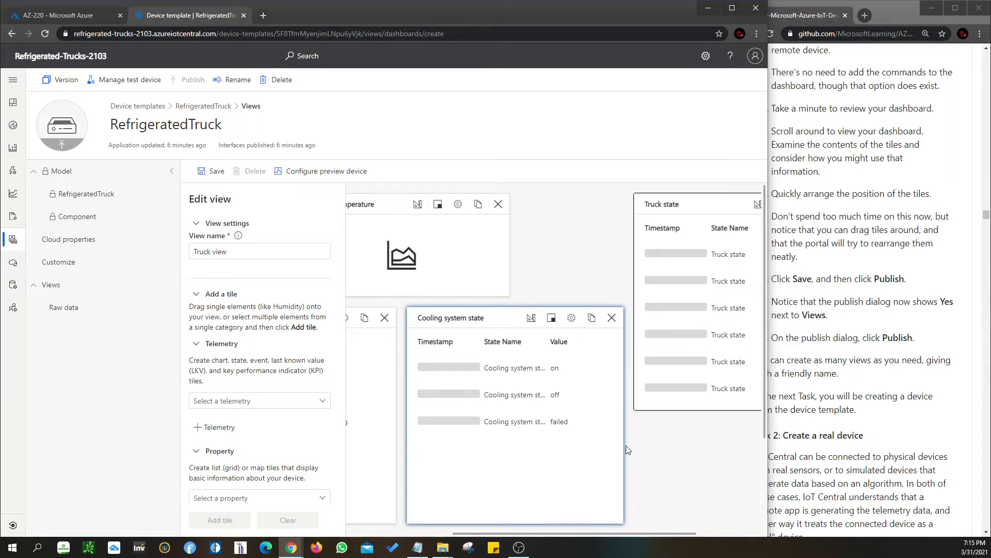
scroll(664, 530, "down", 2)
left_click_drag(659, 534, 479, 532)
scroll(415, 451, "up", 2)
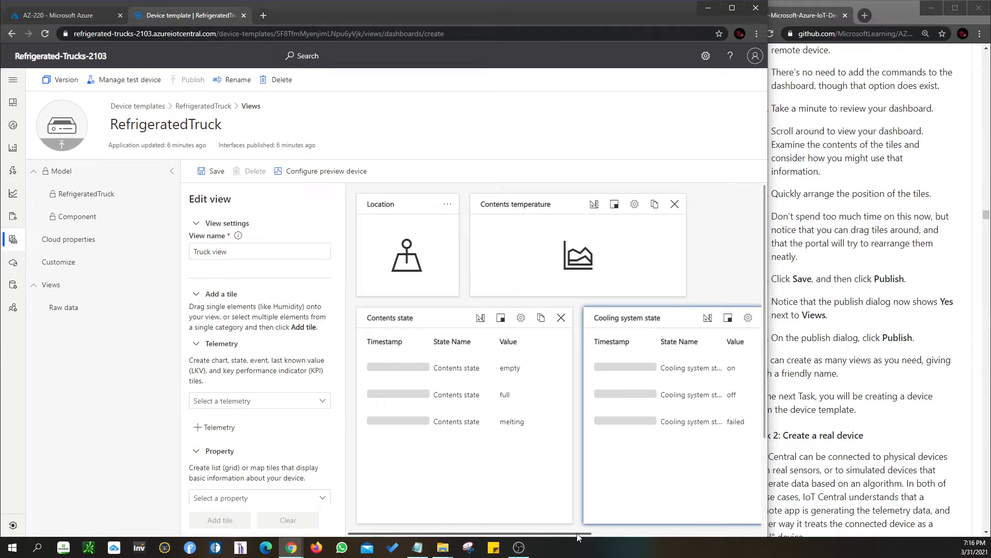
Align the Contents temperature and widened Location tiles with the two state tiles below them, and save the view
scroll(532, 207, "right", 3)
left_click_drag(511, 201, 573, 199)
left_click_drag(380, 292, 494, 292)
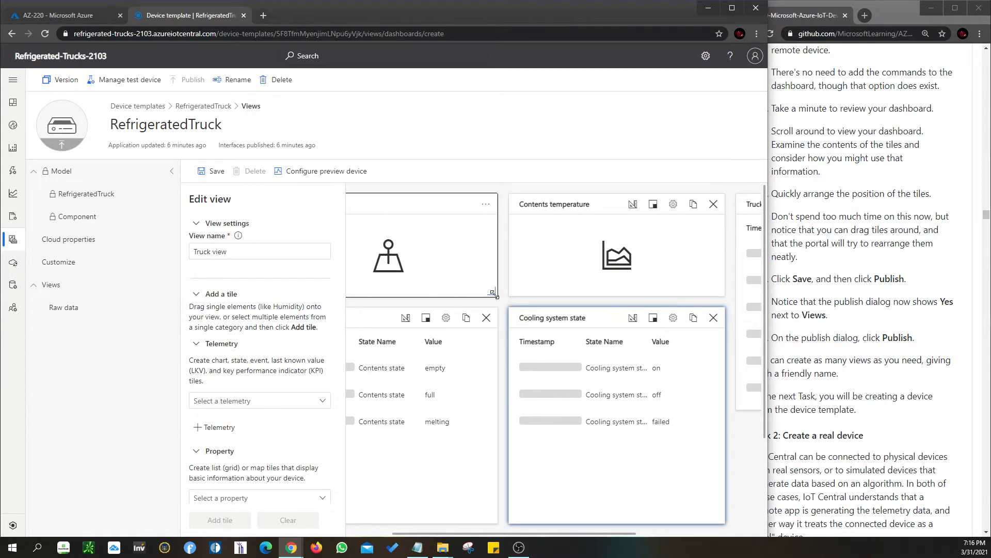
left_click_drag(598, 537, 553, 537)
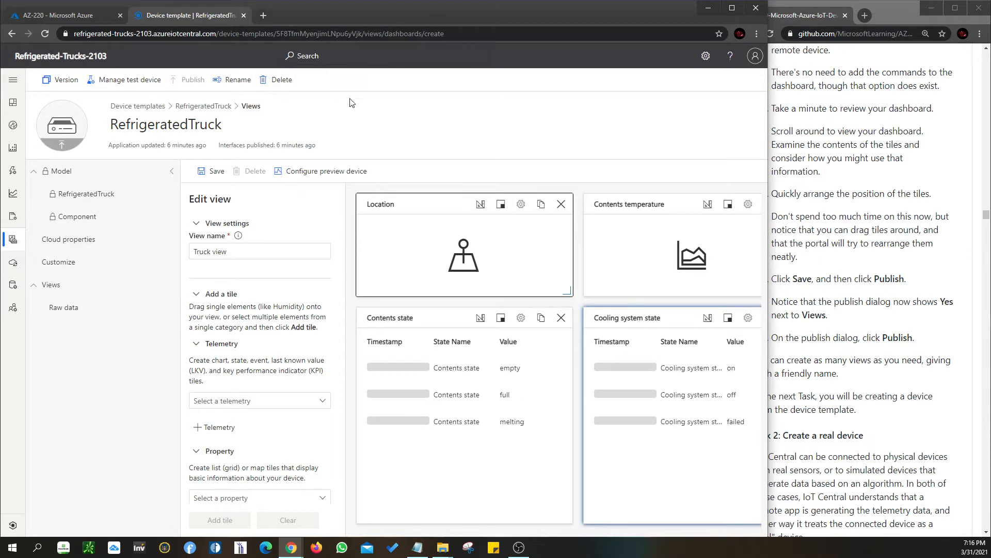
left_click(211, 172)
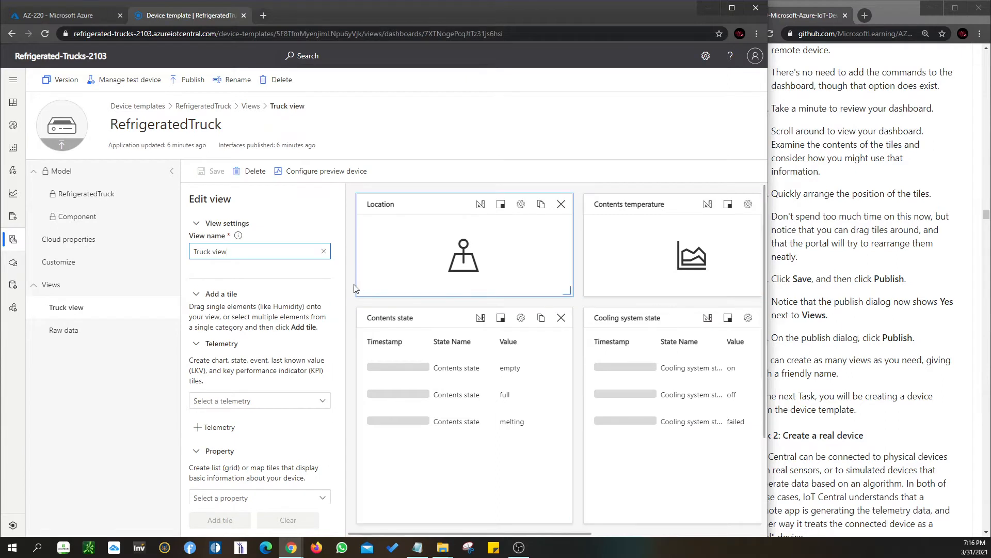
Add a property tile for Optimal Temperature to the Truck view
scroll(303, 301, "down", 4)
left_click(304, 292)
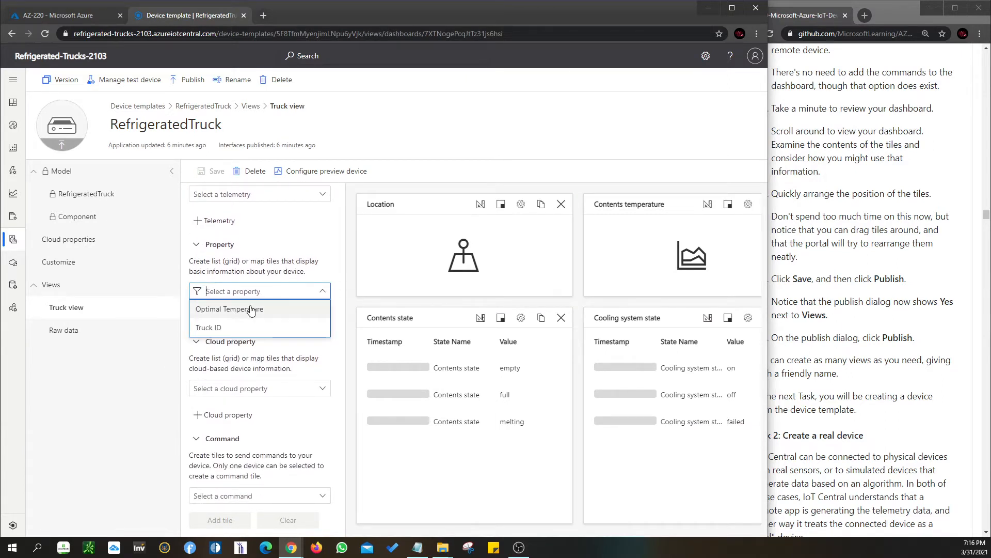
left_click(221, 321)
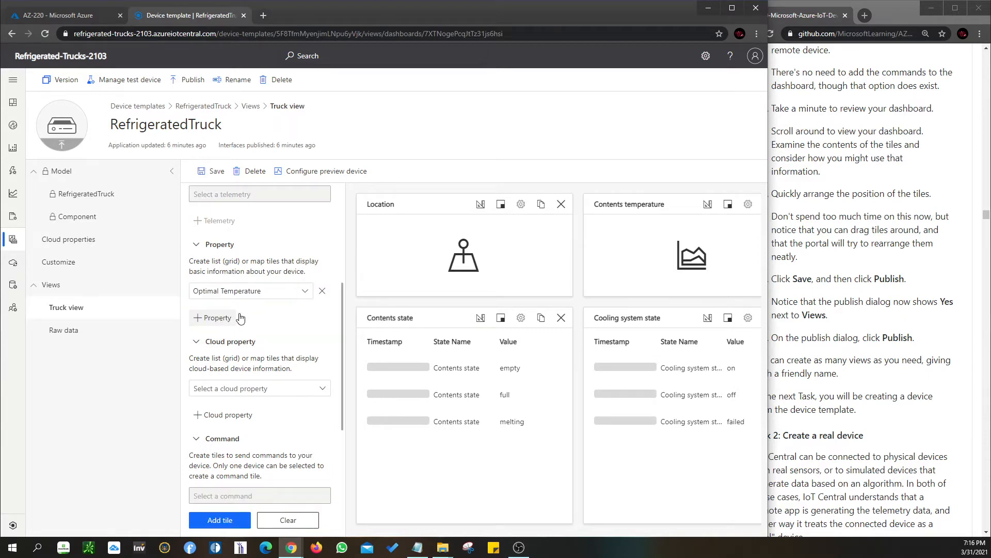
left_click(220, 520)
scroll(233, 495, "down", 5)
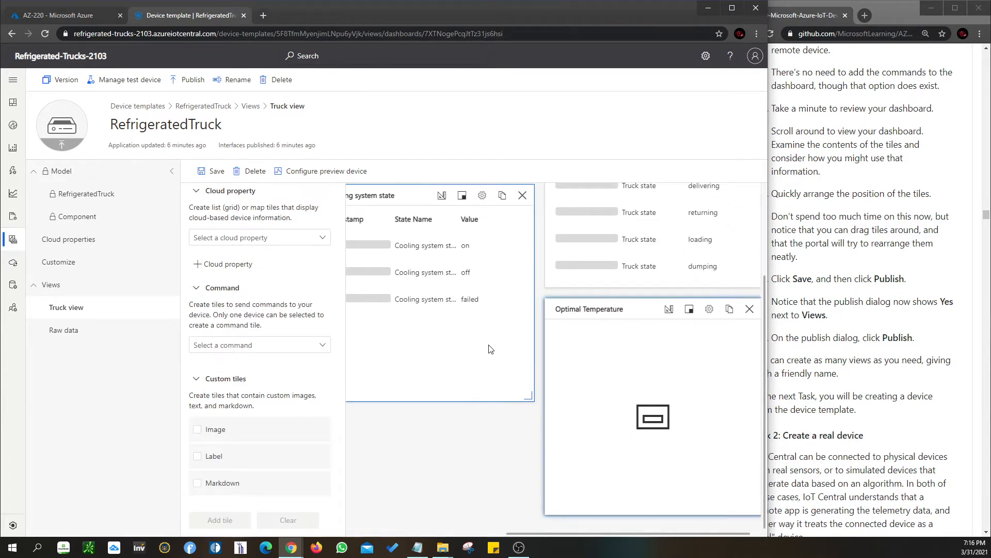
left_click(277, 237)
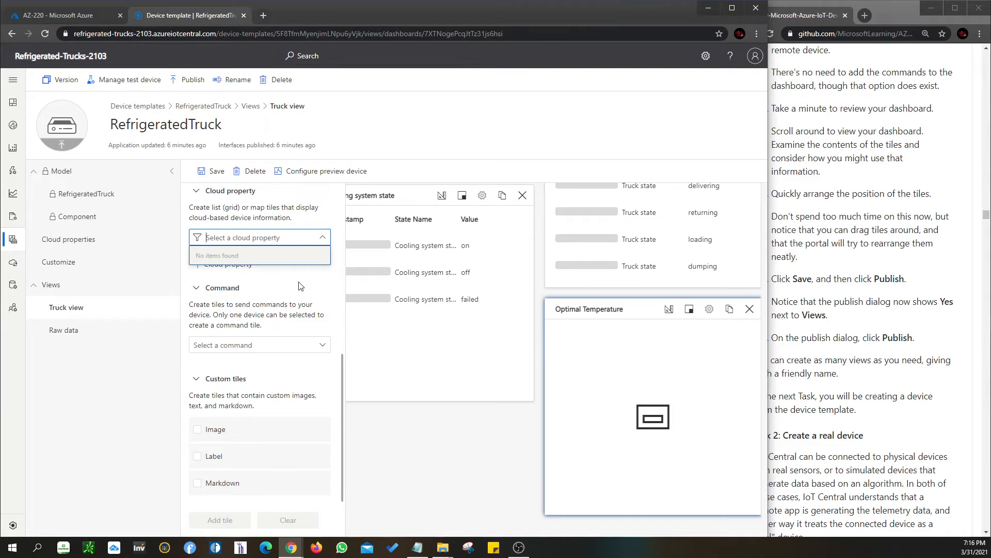
scroll(287, 286, "up", 3)
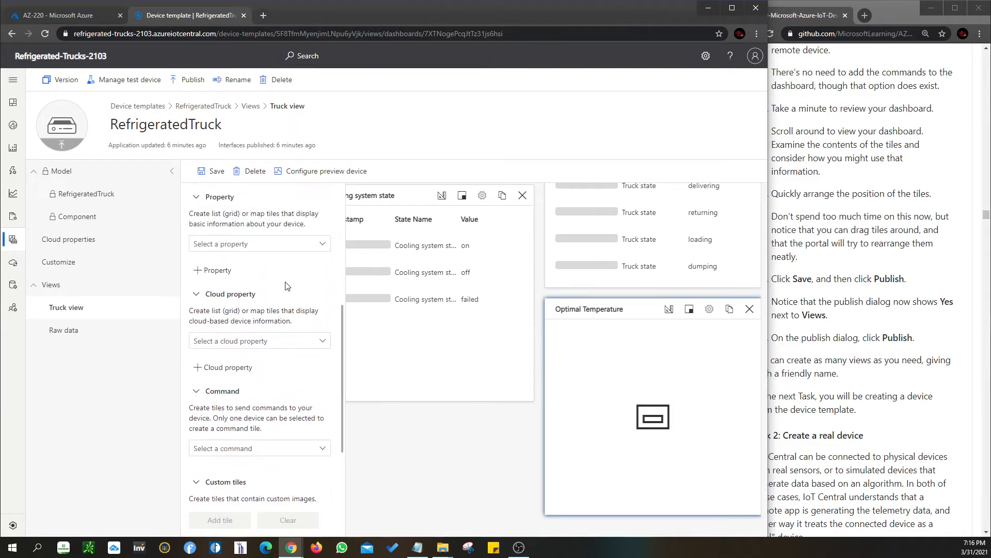
left_click(304, 343)
left_click(241, 371)
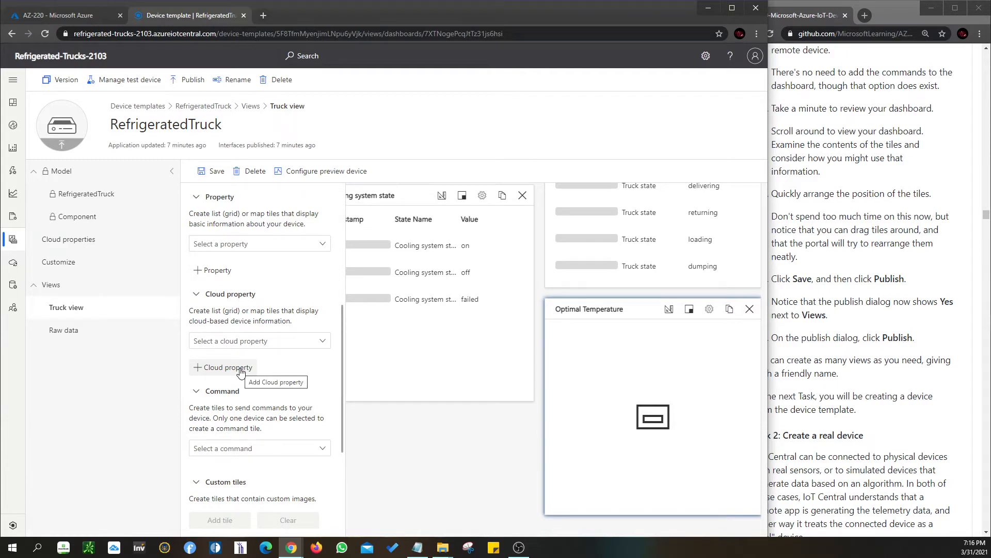
Add a property tile for Truck ID to the Truck view
scroll(243, 367, "up", 1)
left_click(285, 295)
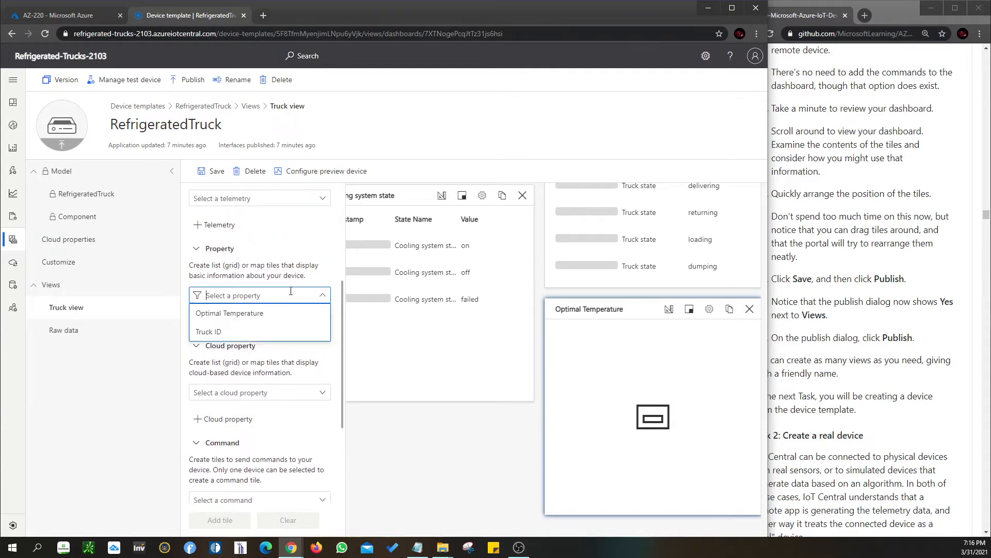
left_click(273, 330)
left_click(207, 520)
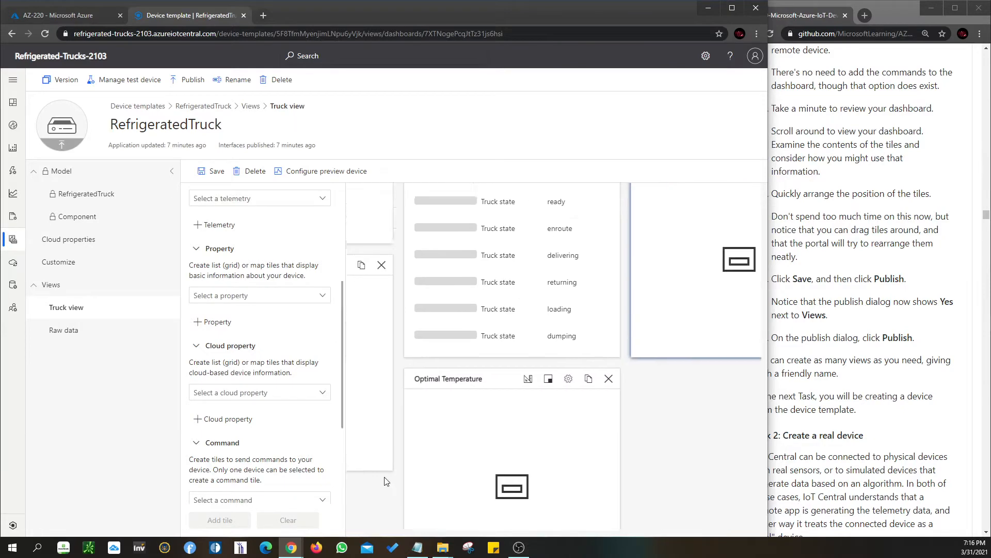
Add command tiles for Go to customer and Recall to the Truck view, and save the view
scroll(231, 492, "down", 3)
left_click(242, 457)
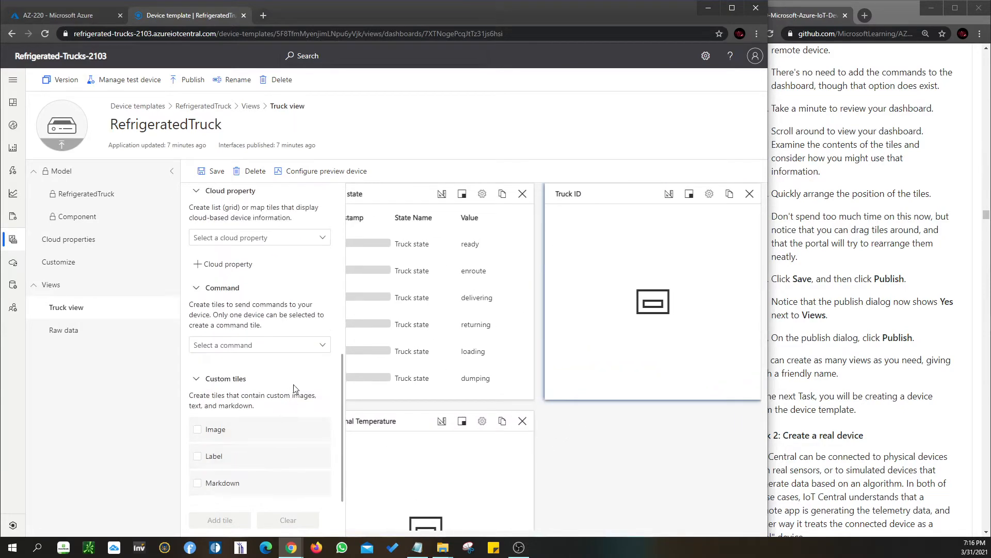
left_click(307, 352)
left_click(235, 363)
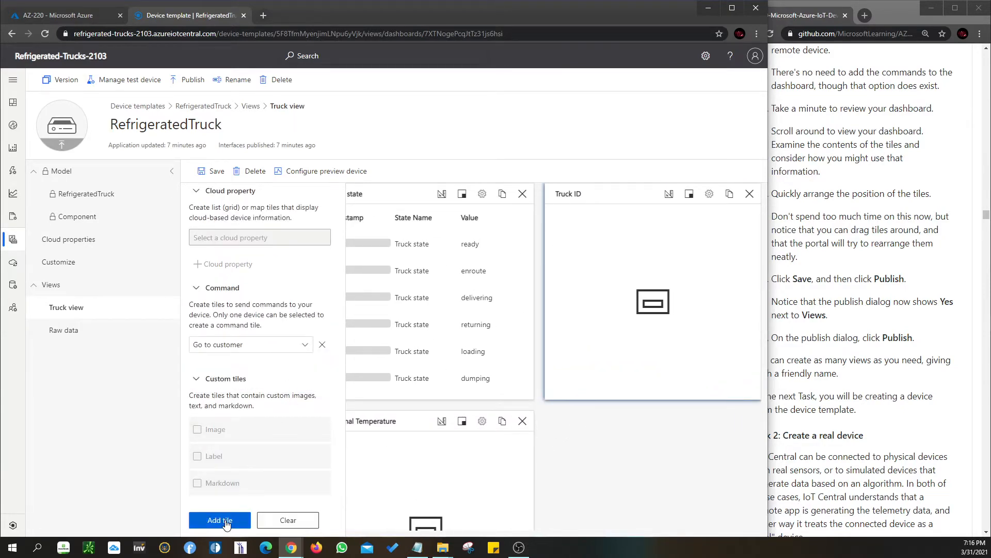
left_click(224, 521)
left_click(316, 345)
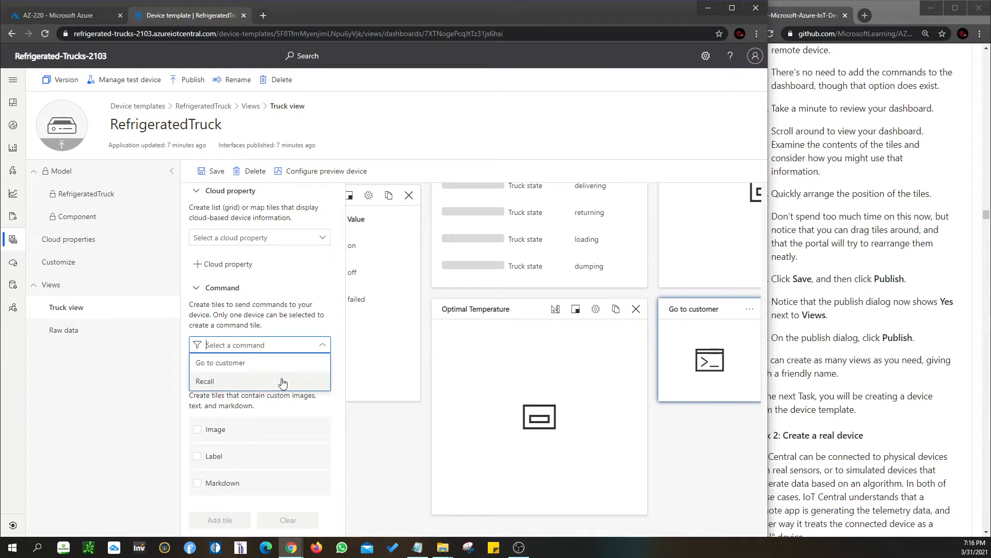
left_click(280, 381)
left_click(223, 523)
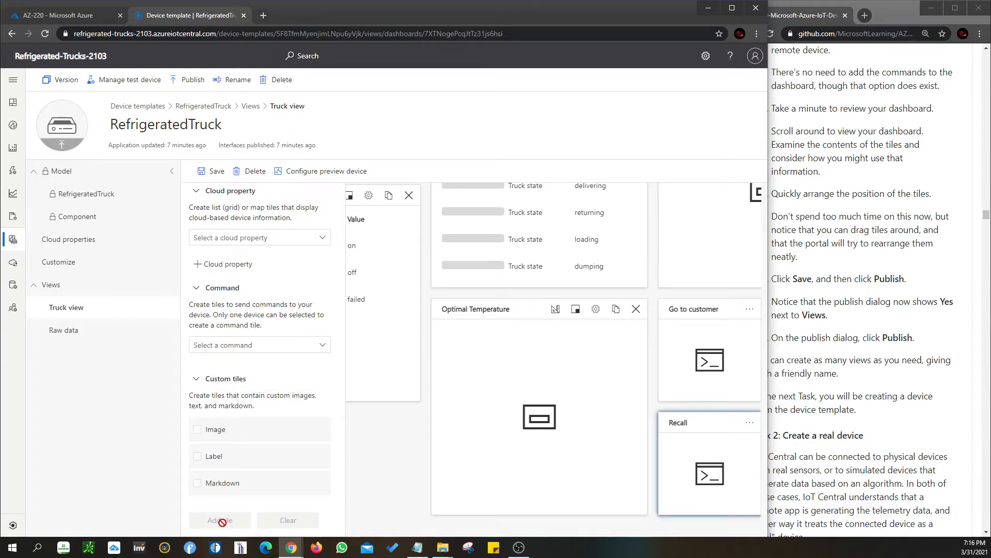
scroll(304, 399, "up", 6)
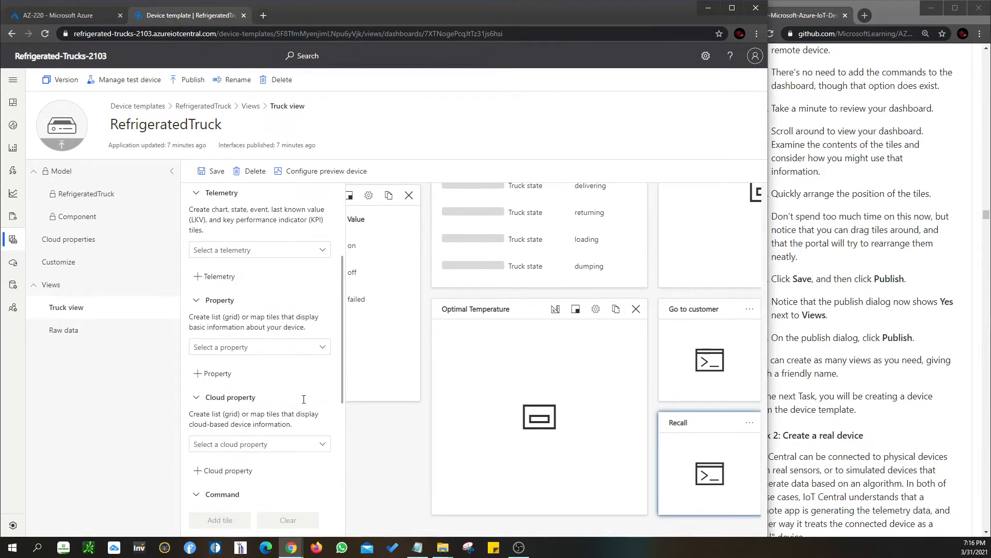
left_click(210, 171)
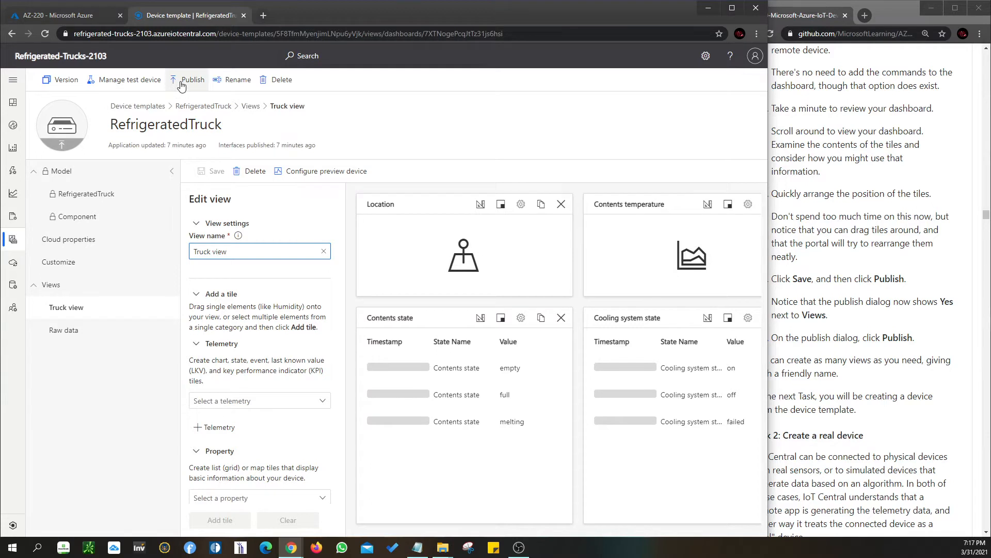
Narrow the device template's browser window so the lab instructions beside it are fully readable
left_click(773, 262)
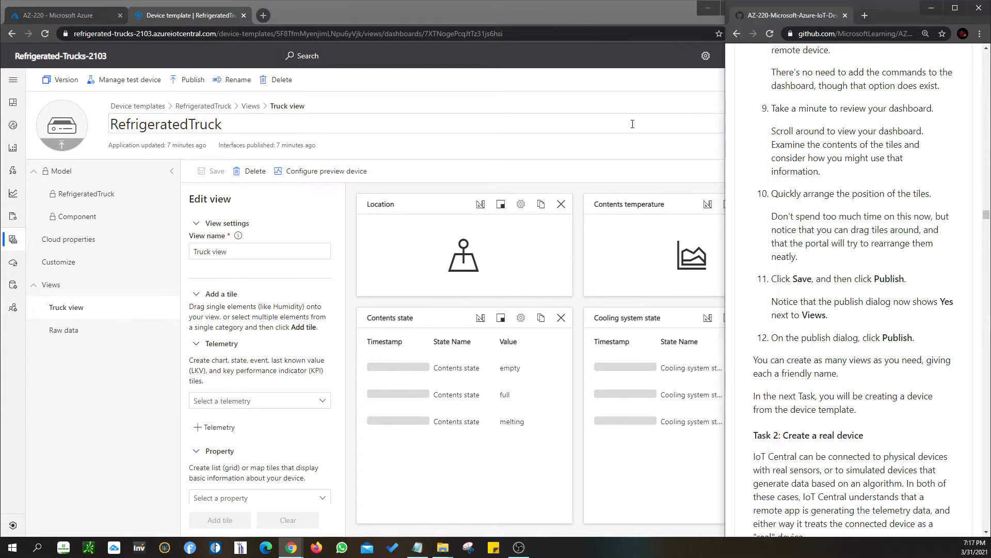
left_click(574, 5)
left_click_drag(768, 146, 728, 150)
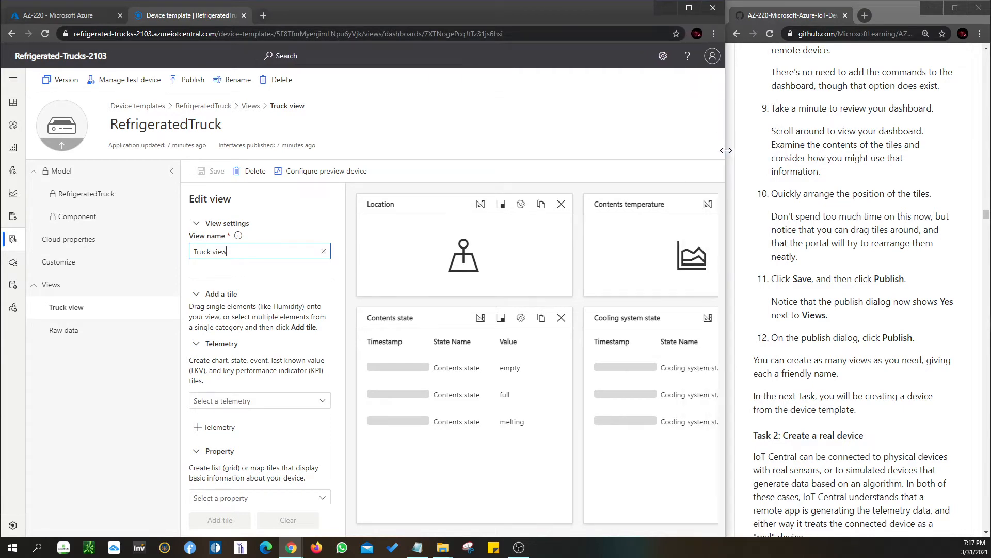
Collapse the template's component tree and publish the RefrigeratedTruck template with its new view
left_click(172, 171)
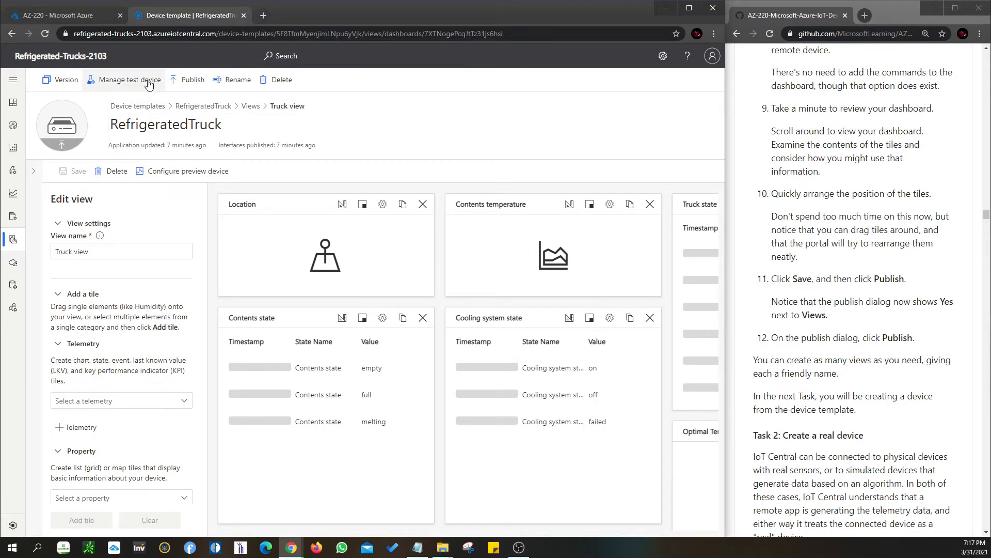
left_click(200, 85)
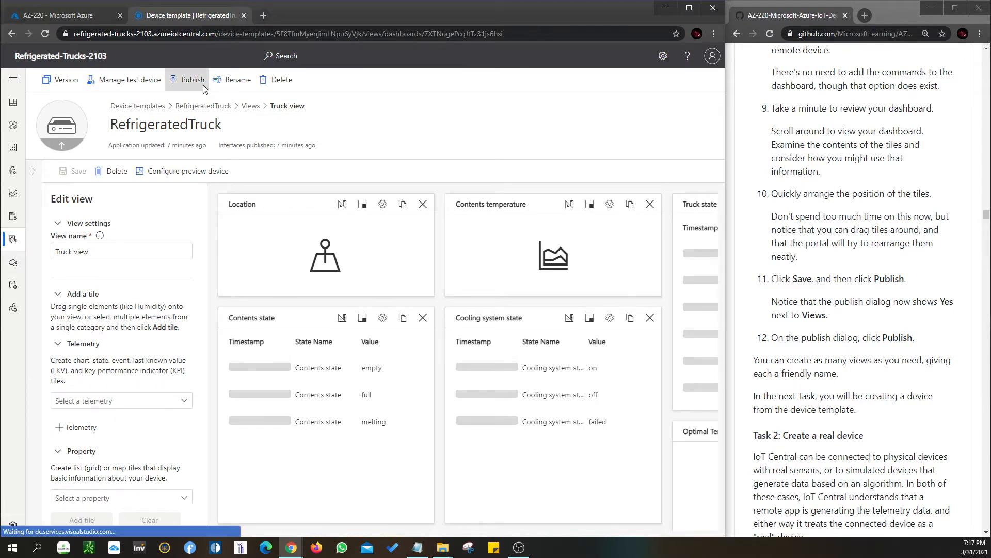
left_click(452, 404)
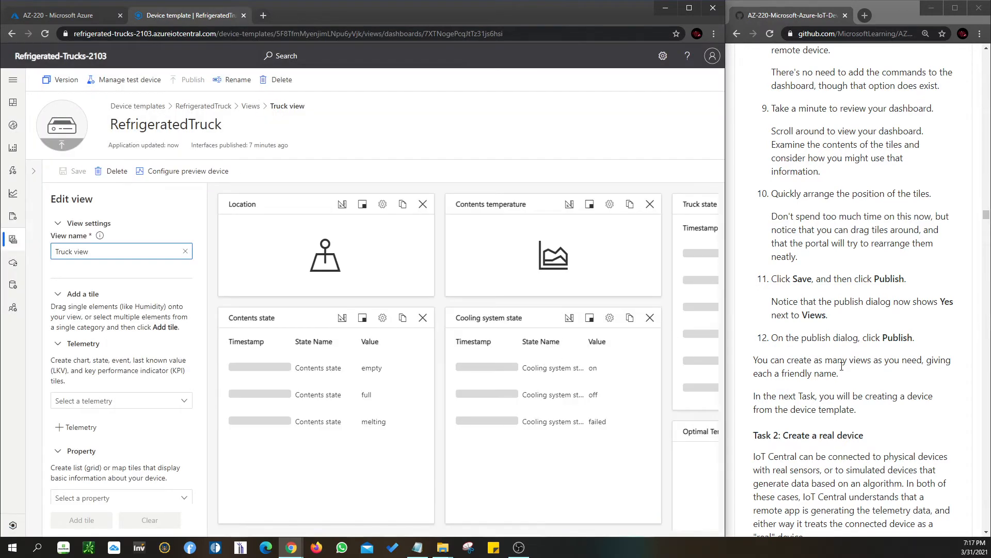
Read the lab instructions for Task 2: Create a real device, and expand the application's main navigation to show its labels
scroll(846, 377, "down", 3)
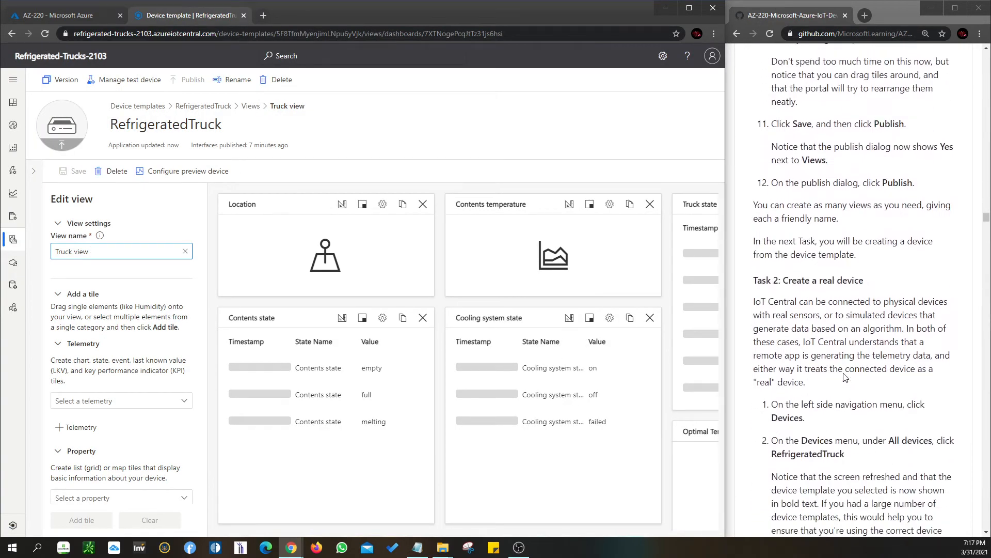
scroll(845, 377, "down", 3)
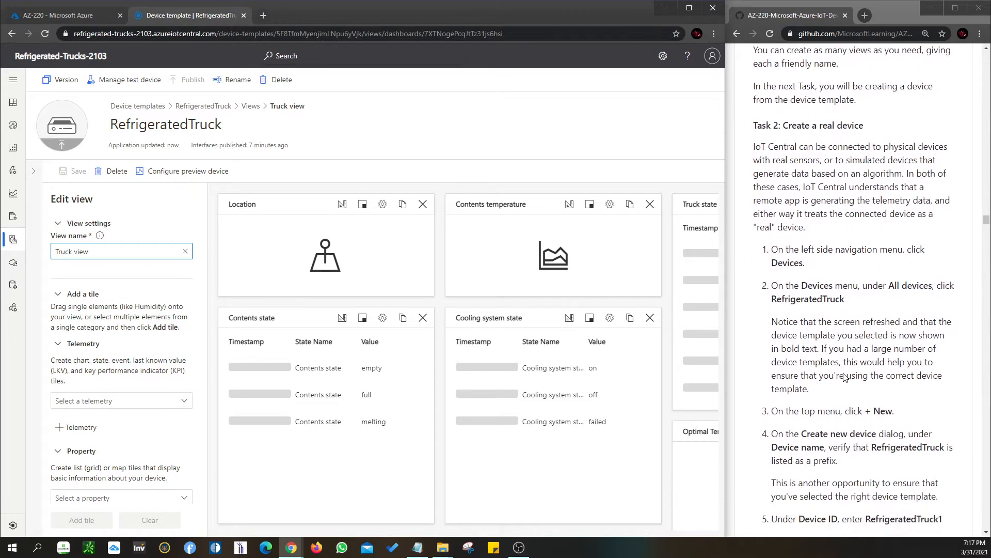
scroll(845, 377, "down", 1)
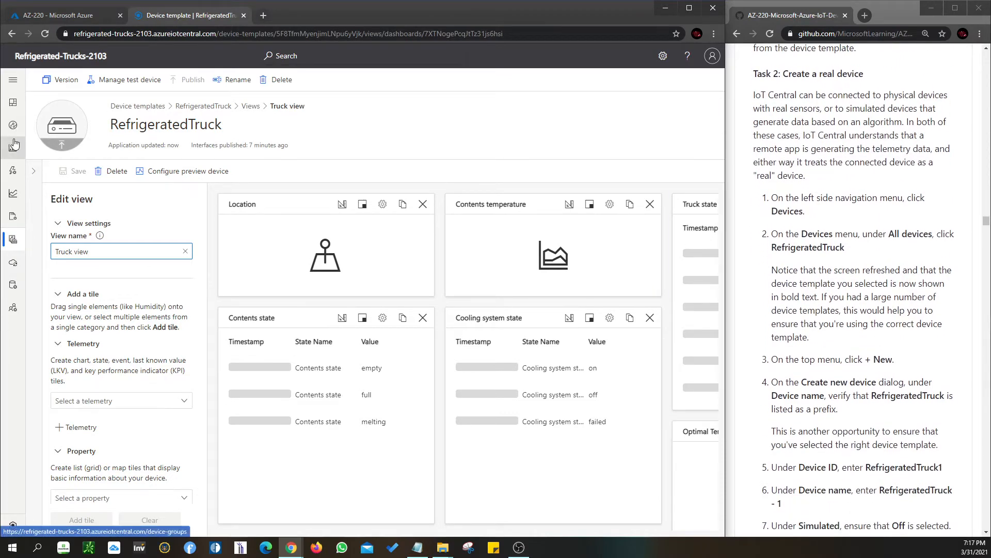
left_click(34, 174)
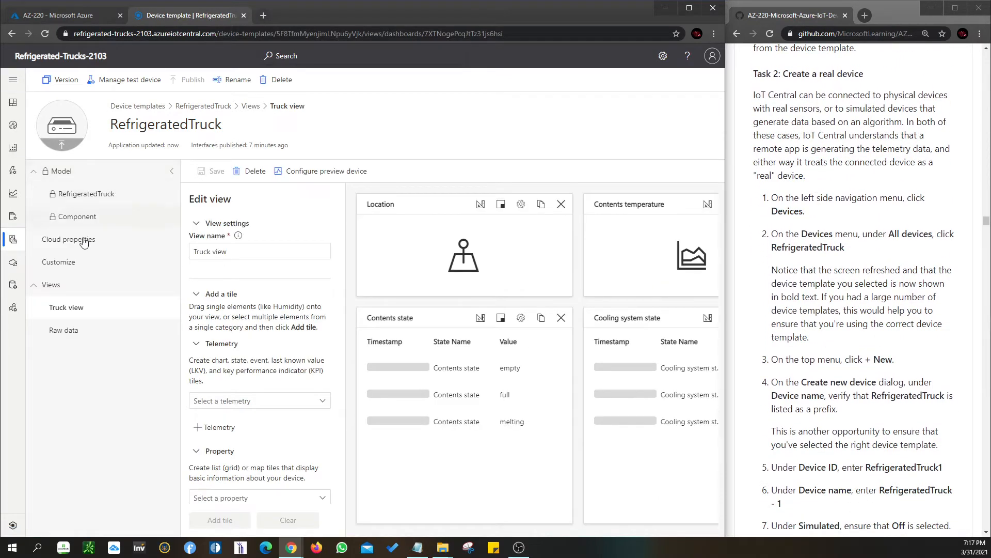
left_click(13, 80)
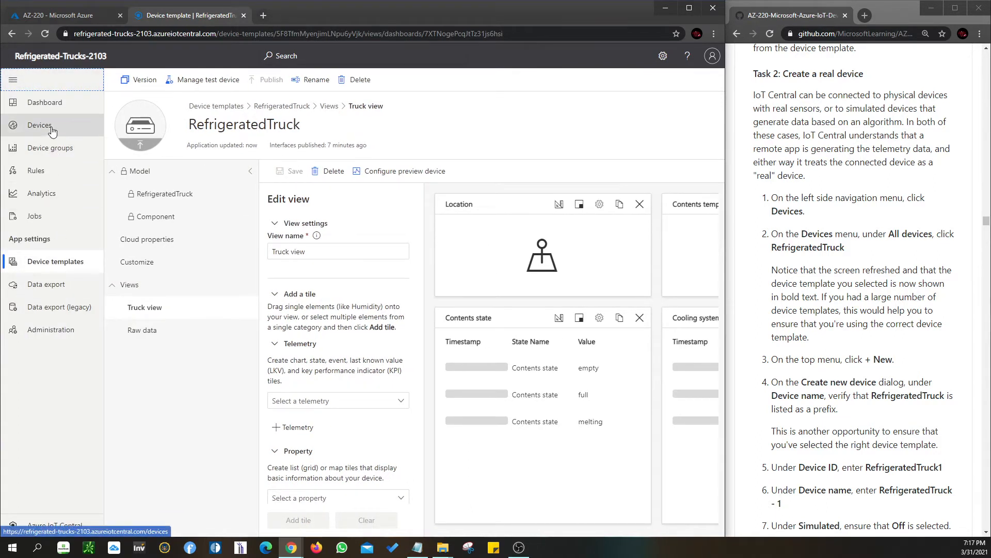
left_click(250, 172)
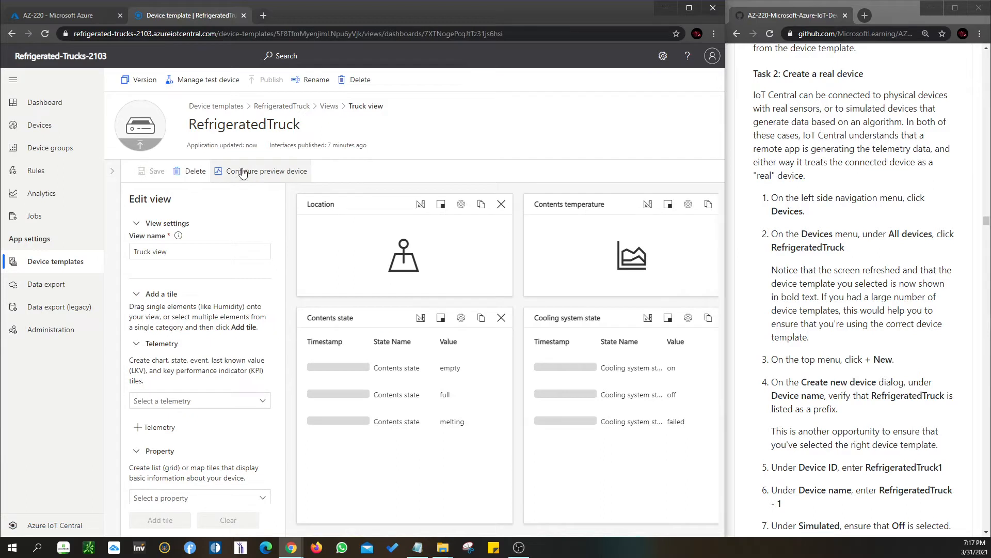
Start creating a new device under the RefrigeratedTruck template and review the lab instructions for its values
left_click(40, 130)
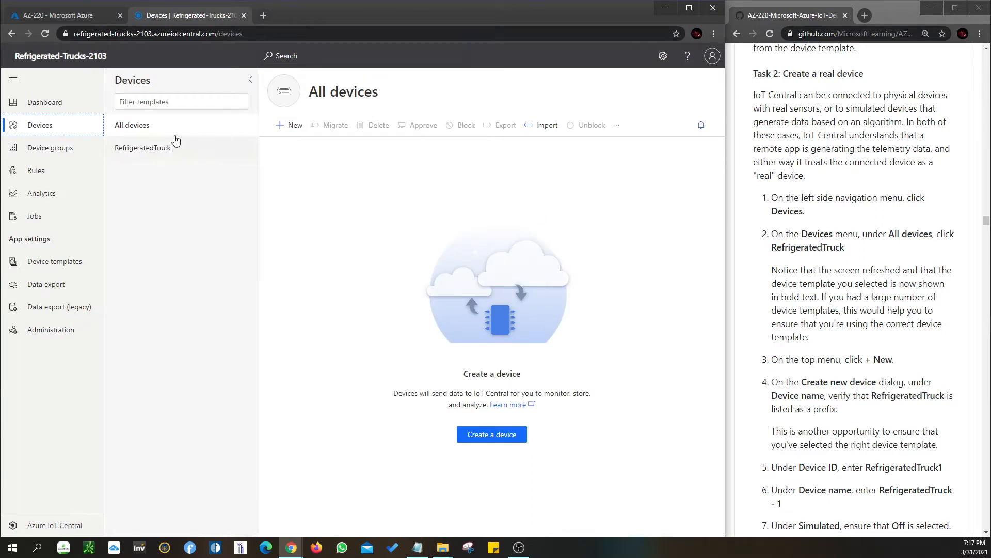
left_click(154, 150)
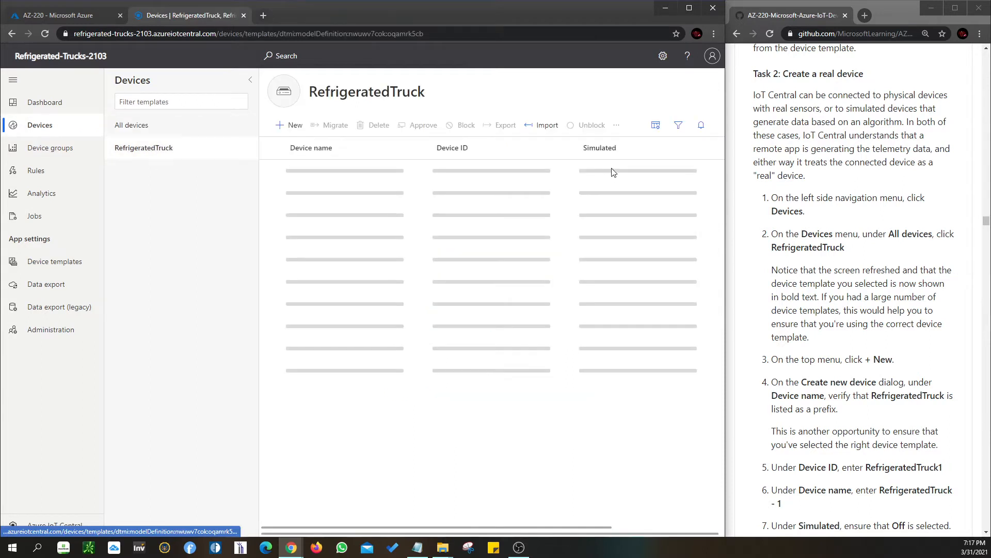
left_click(290, 129)
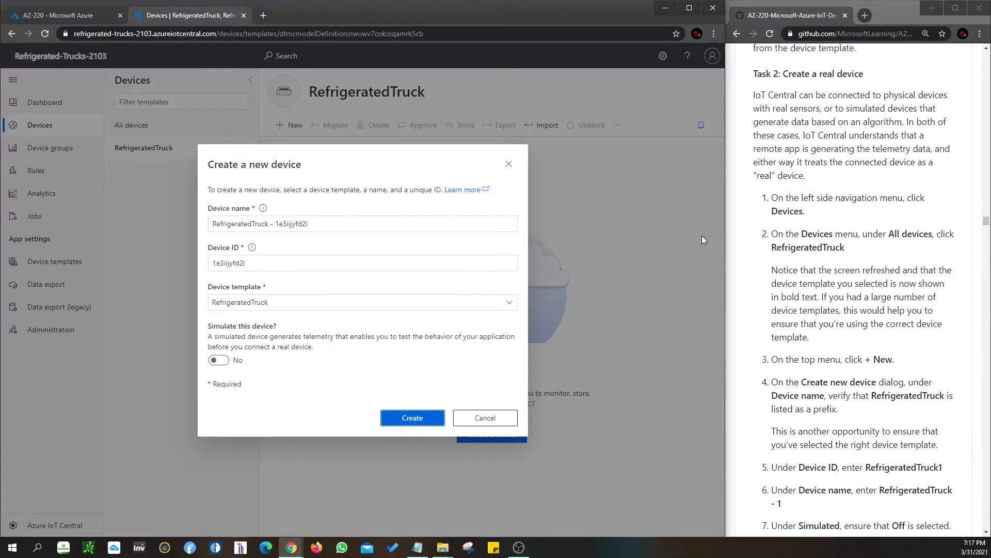
scroll(809, 390, "down", 1)
scroll(809, 390, "down", 1)
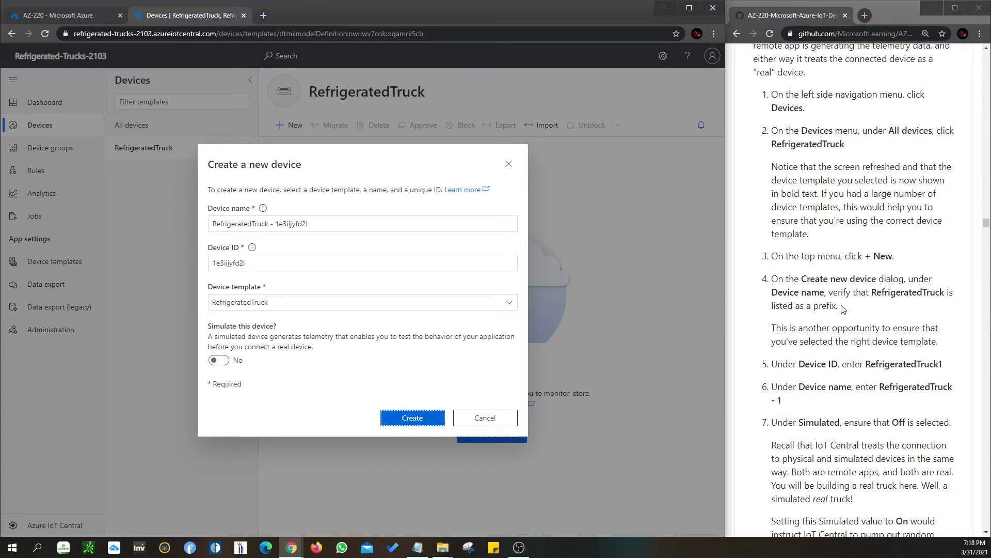
scroll(843, 308, "down", 1)
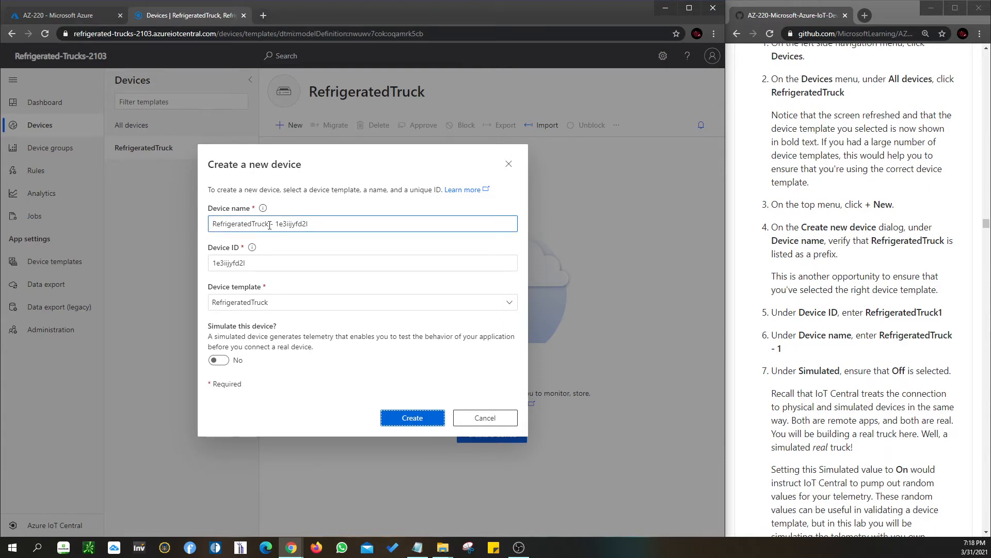
Remove the generated suffix from the new device's name, leaving only RefrigeratedTruck
left_click_drag(269, 223, 399, 226)
key("BackSpace")
left_click(324, 260)
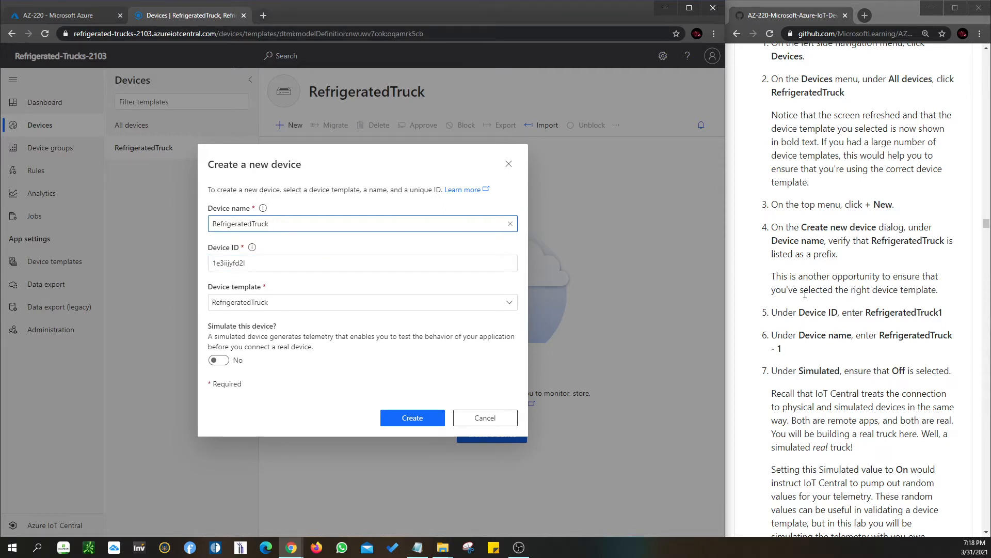
Set the device ID to RefrigeratedTruck1, copied from the lab instructions, and complete the device name as RefrigeratedTruck - 1
left_click_drag(869, 313, 946, 317)
key("ctrl+c")
left_click(289, 263)
key("ctrl+a")
key("ctrl+v")
left_click(587, 278)
left_click(452, 92)
left_click(361, 268)
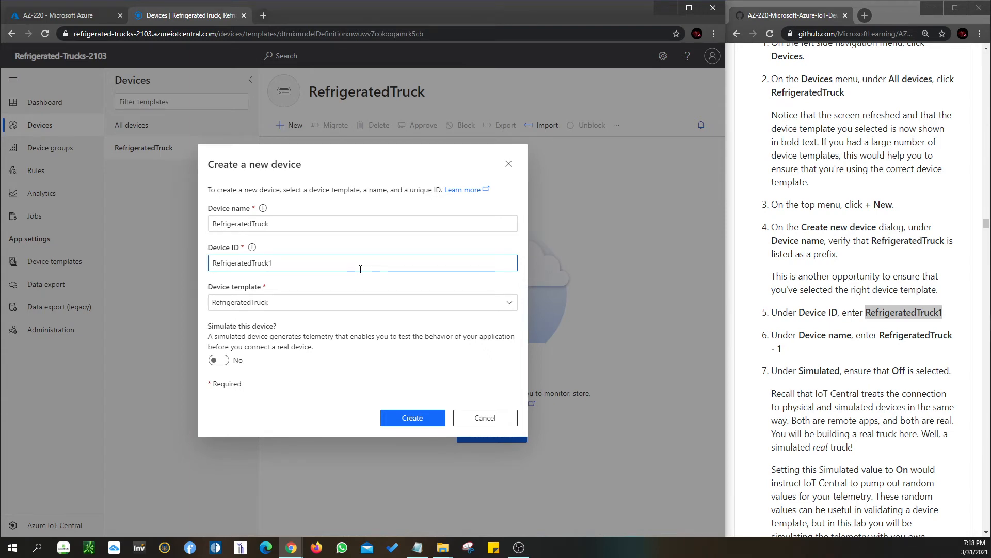
left_click(263, 222)
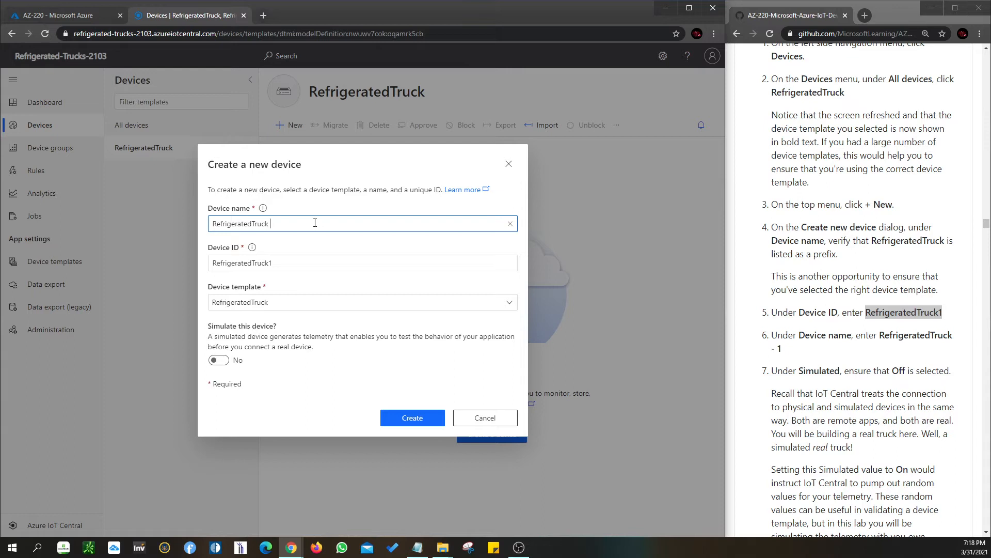
left_click(314, 264)
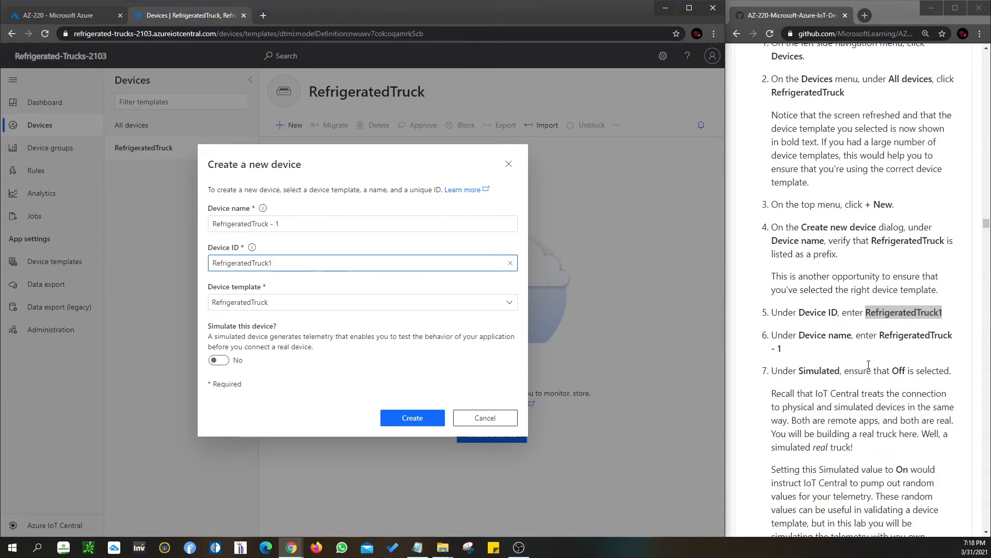
Keep Simulate this device set to No, as the lab instructions require, and create the device
scroll(869, 365, "down", 1)
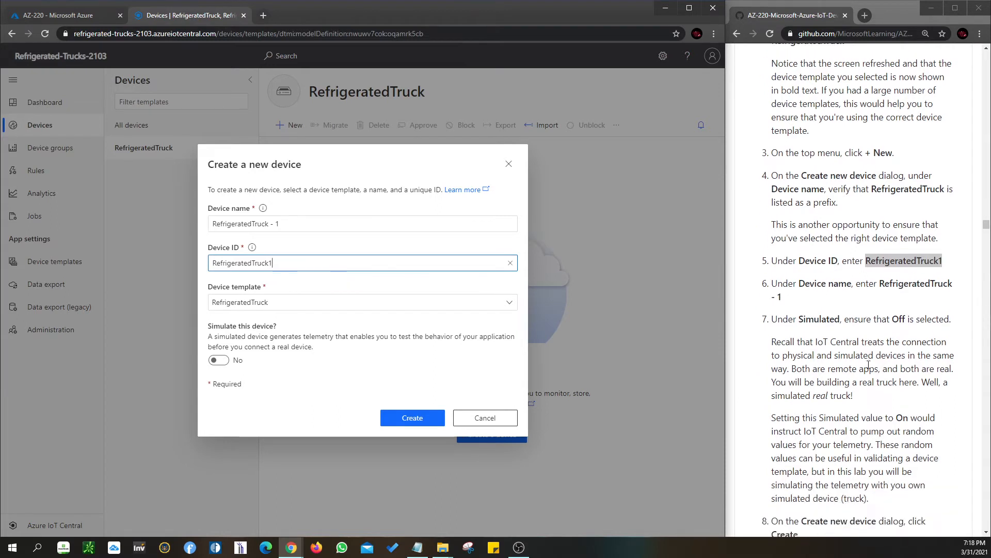
left_click(219, 361)
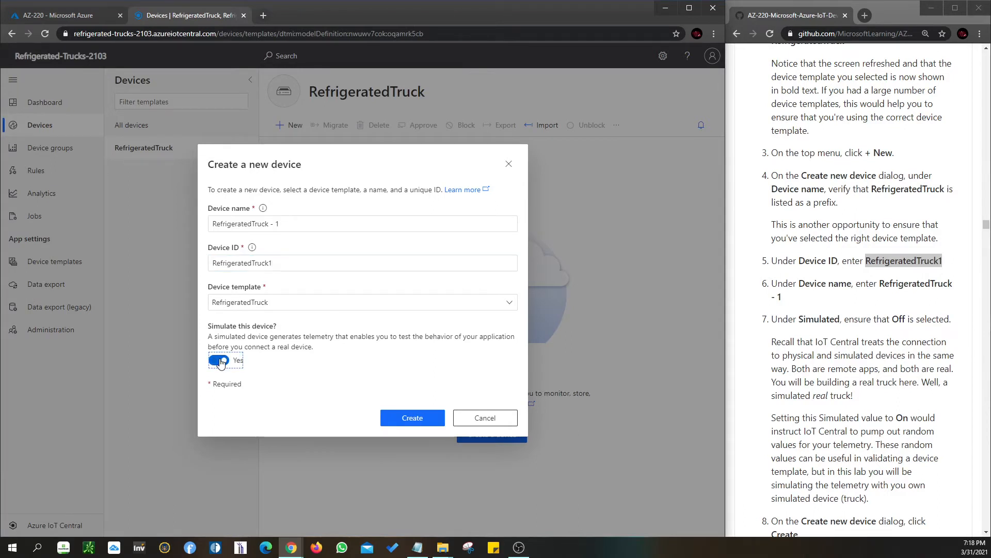
scroll(833, 393, "down", 2)
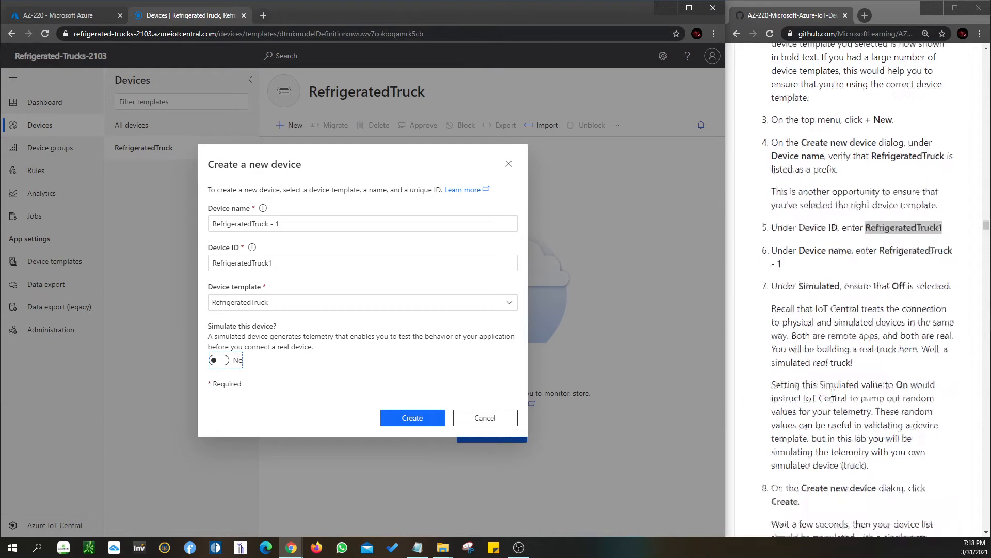
scroll(832, 393, "down", 1)
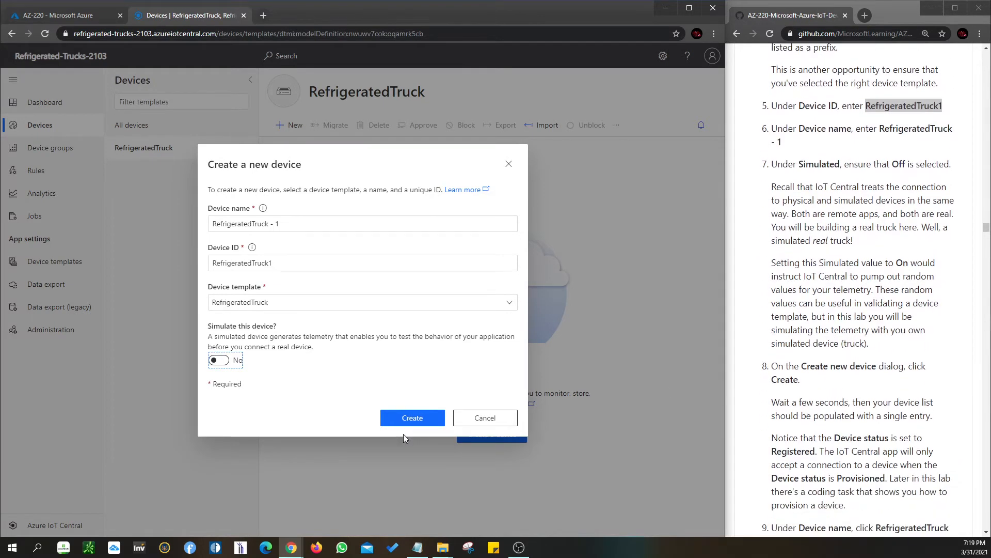
left_click(413, 417)
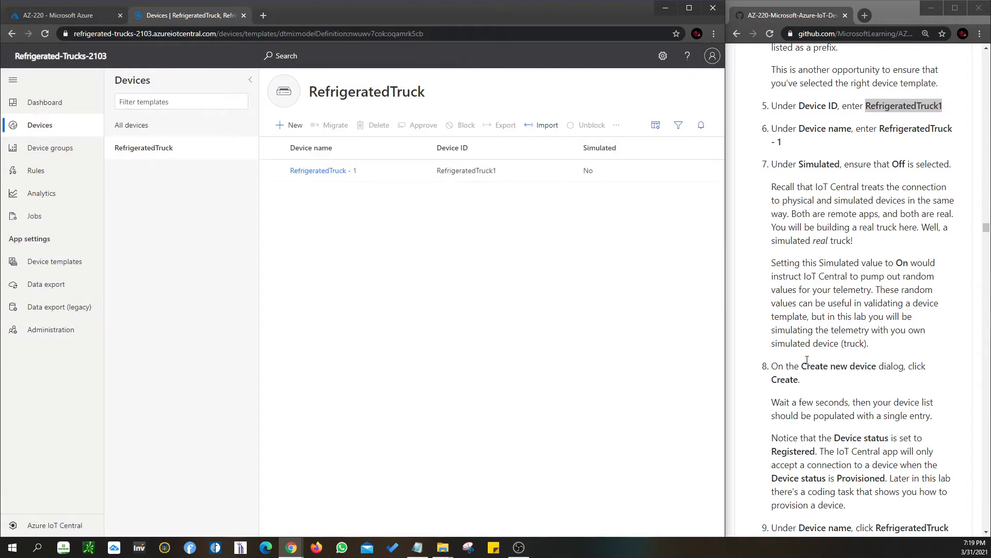
Read the lab instructions about the device status and open the RefrigeratedTruck - 1 device
scroll(807, 360, "down", 3)
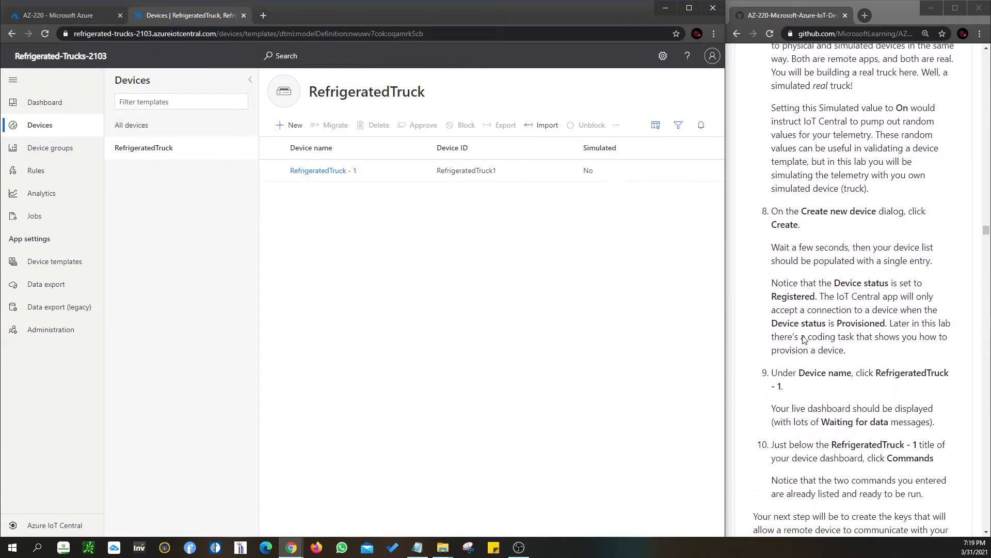
scroll(799, 345, "down", 1)
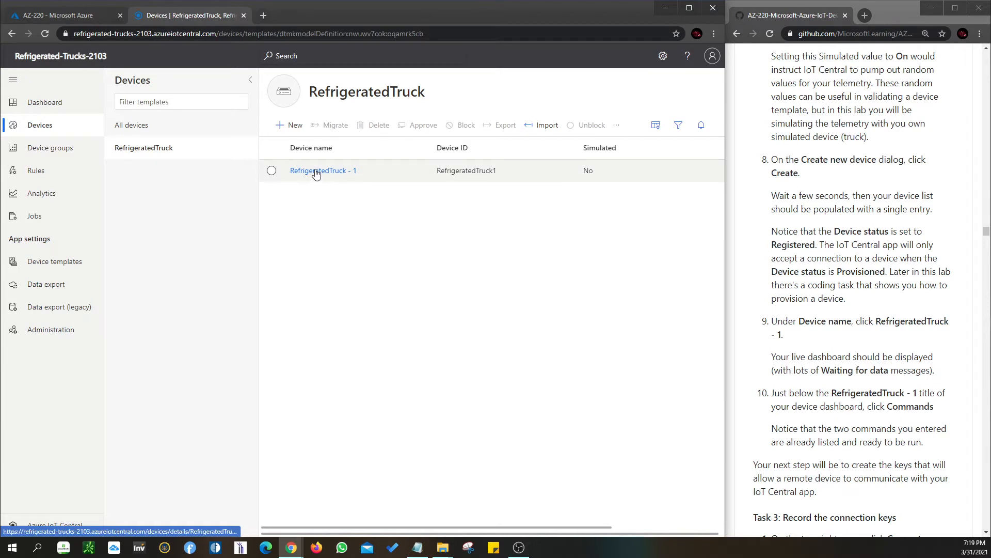
left_click(271, 171)
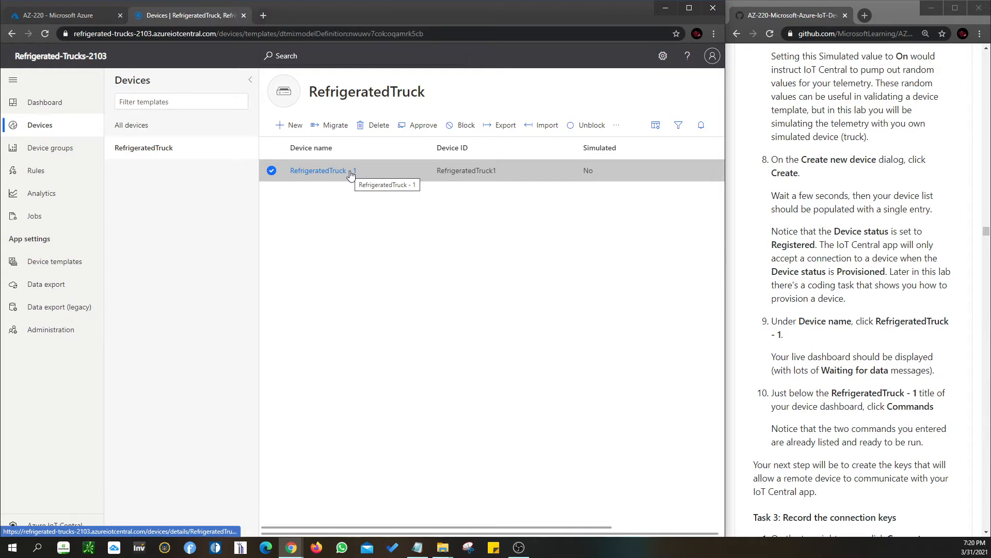
left_click(302, 175)
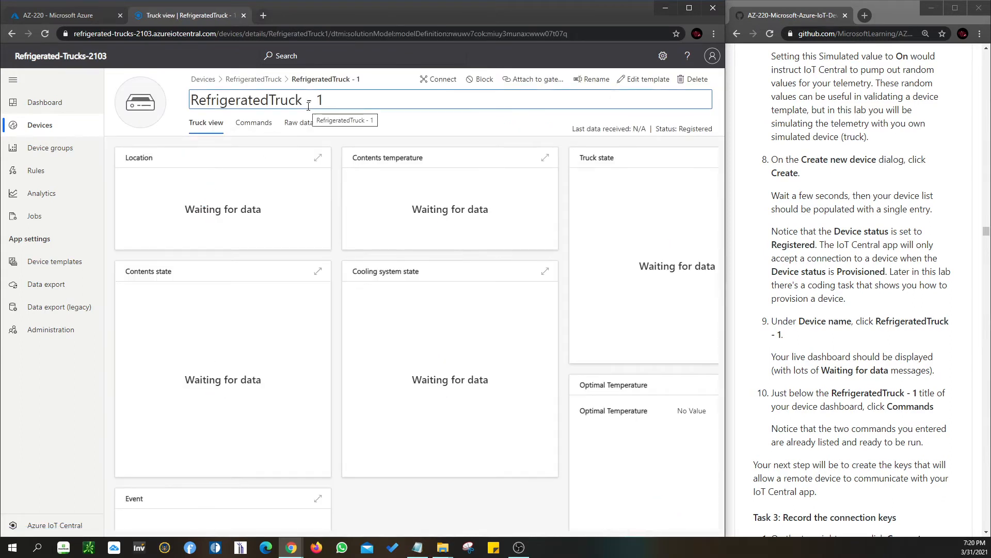
Examine the RefrigeratedTruck - 1 device's available commands and all tiles of its Truck view
left_click(255, 127)
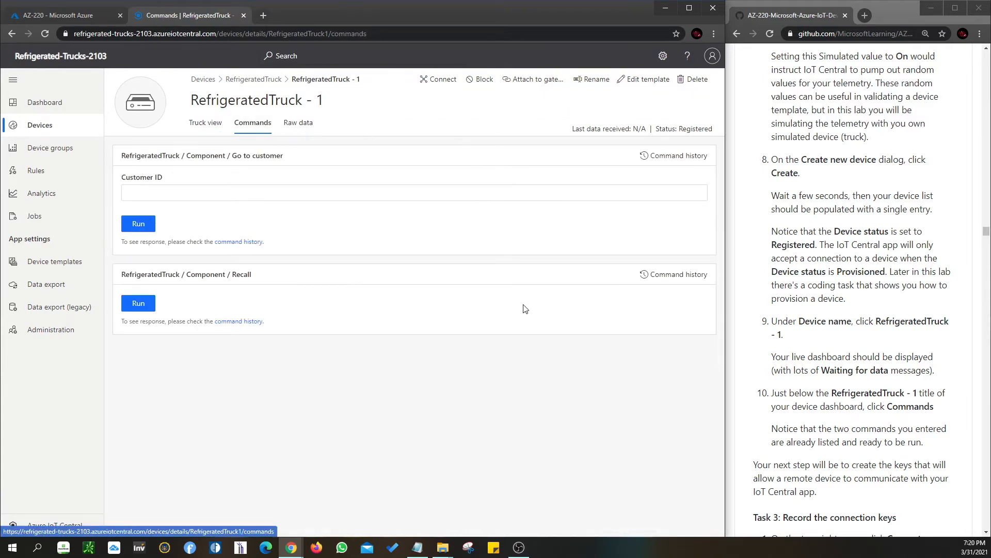
left_click(217, 125)
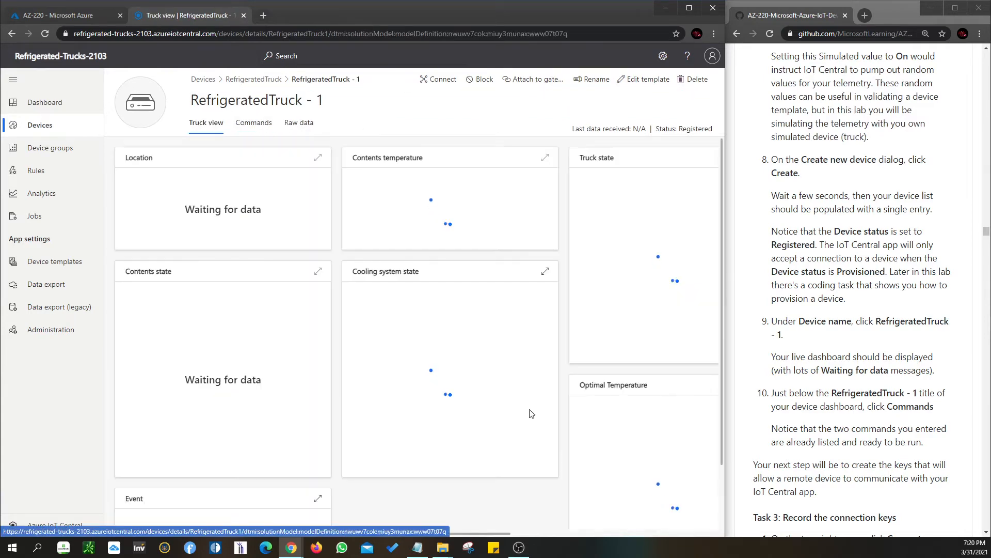
scroll(521, 465, "down", 2)
left_click_drag(464, 533, 396, 523)
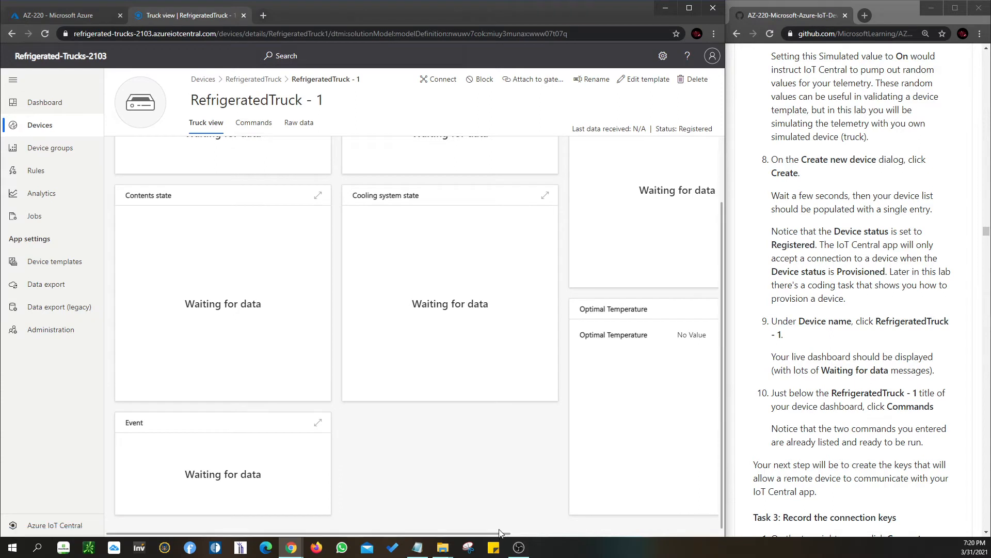
left_click_drag(499, 534, 634, 535)
left_click_drag(718, 537, 512, 535)
scroll(457, 424, "up", 2)
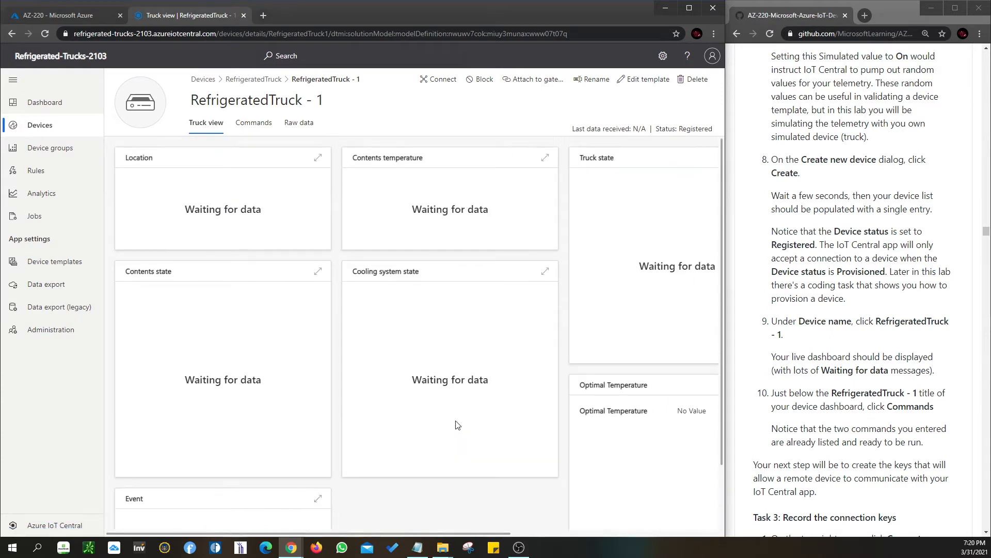
left_click(253, 123)
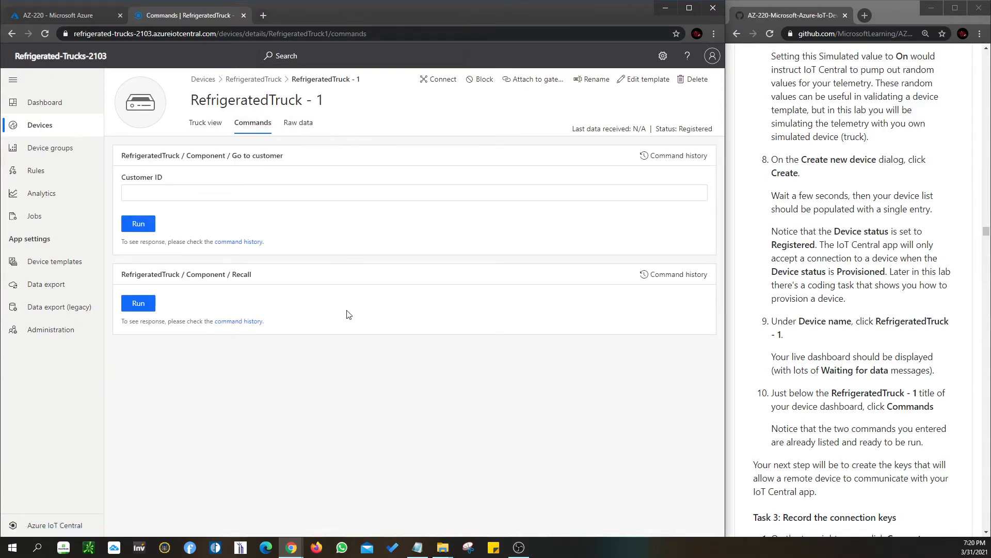
Read the Task 3 instructions on recording the connection keys and open the device's connection details
scroll(928, 445, "down", 2)
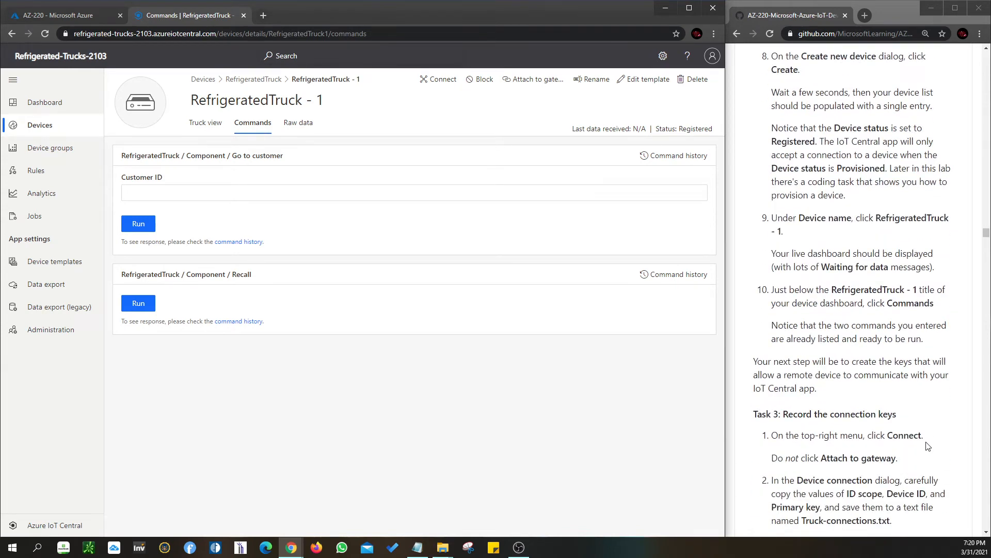
scroll(928, 445, "down", 3)
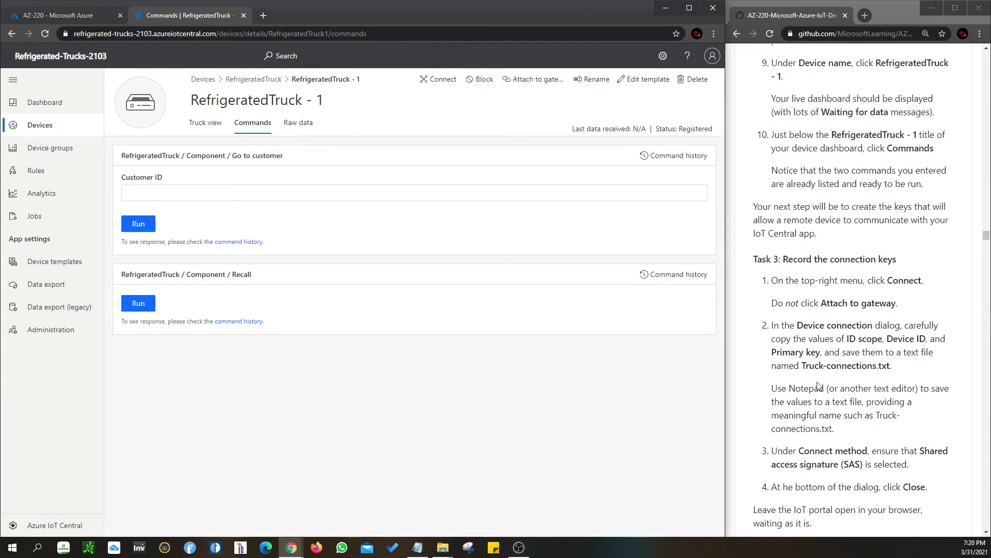
left_click(443, 83)
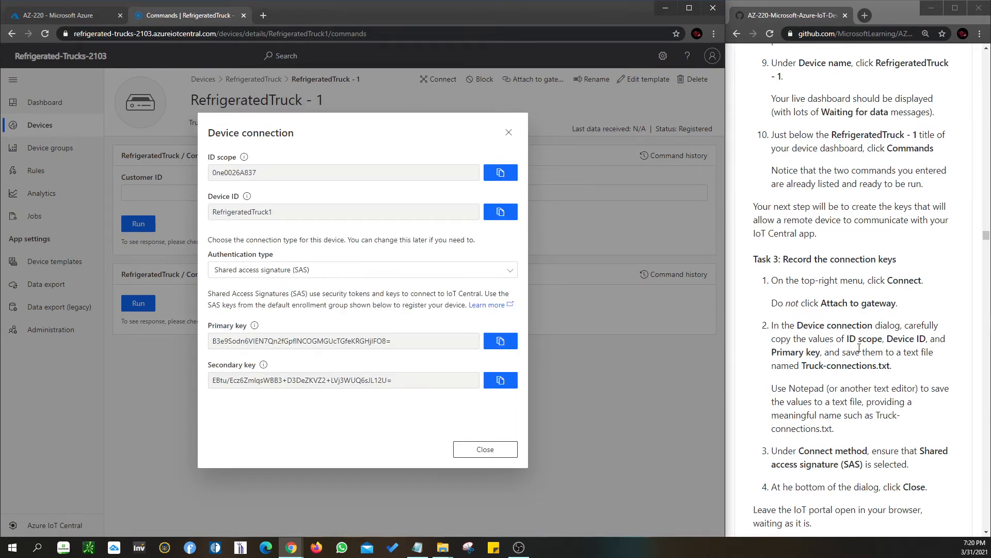
scroll(860, 348, "down", 1)
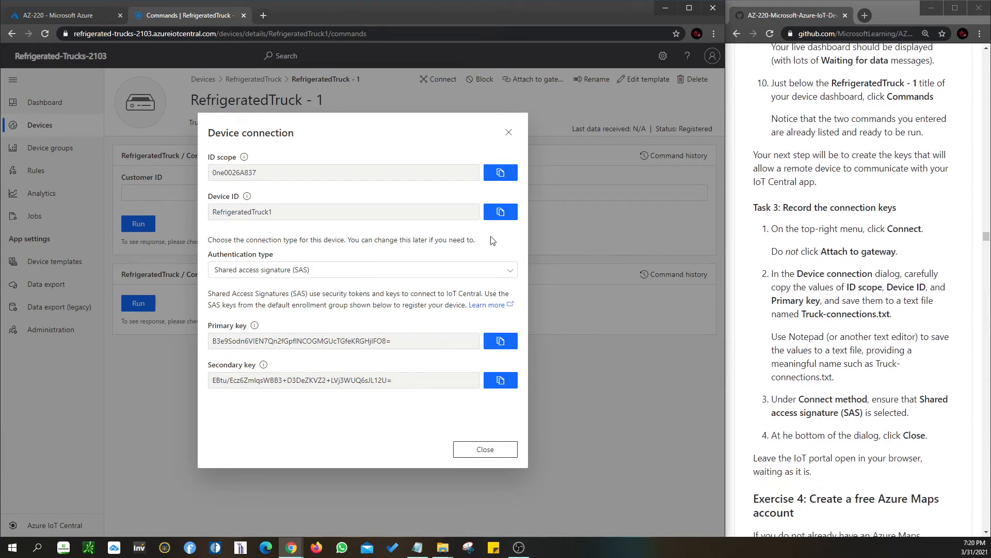
Copy the device's ID scope and record it in the IoT_Reference file in Notepad, labelled "device scope:", under Lab20
left_click(500, 172)
left_click(417, 547)
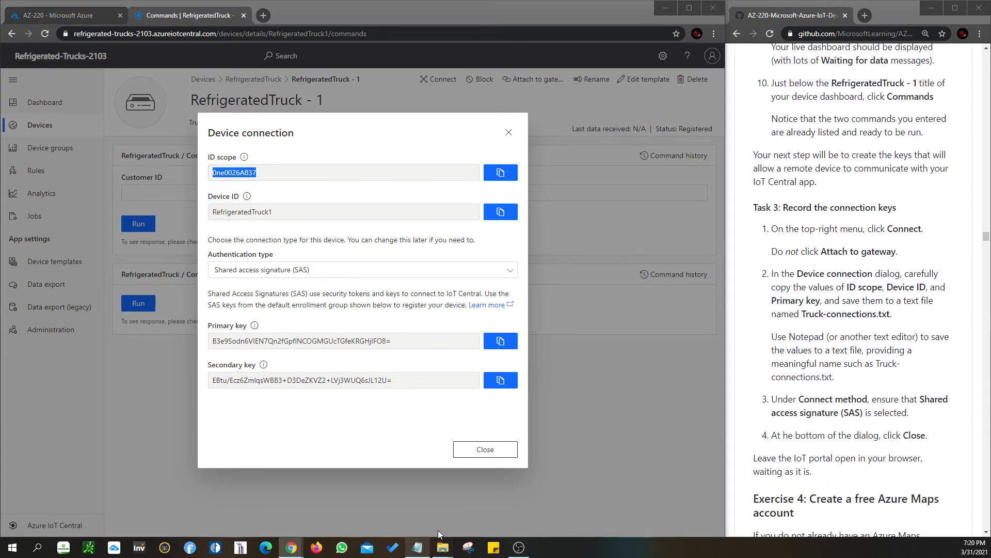
type("de")
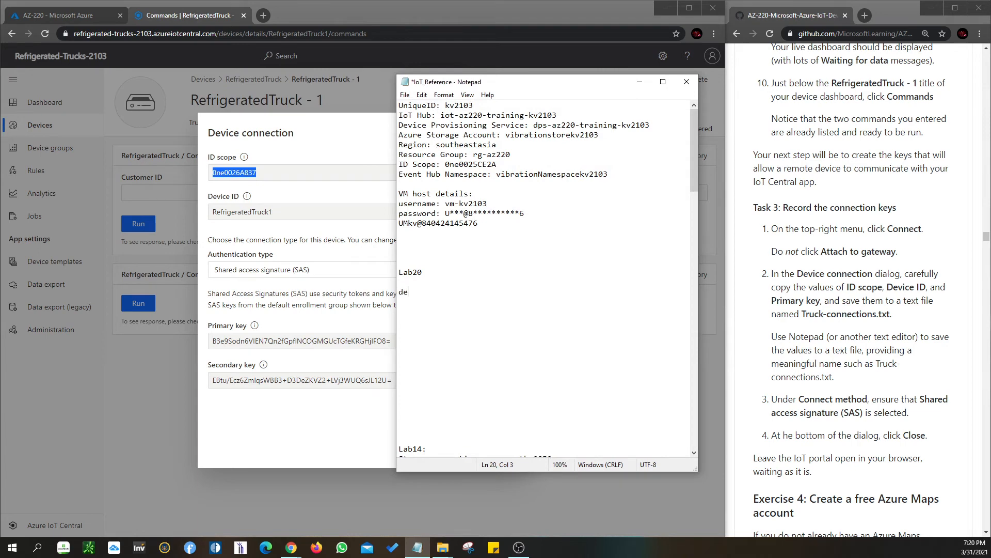
type("vice scope:")
key("ctrl+v")
key("Return")
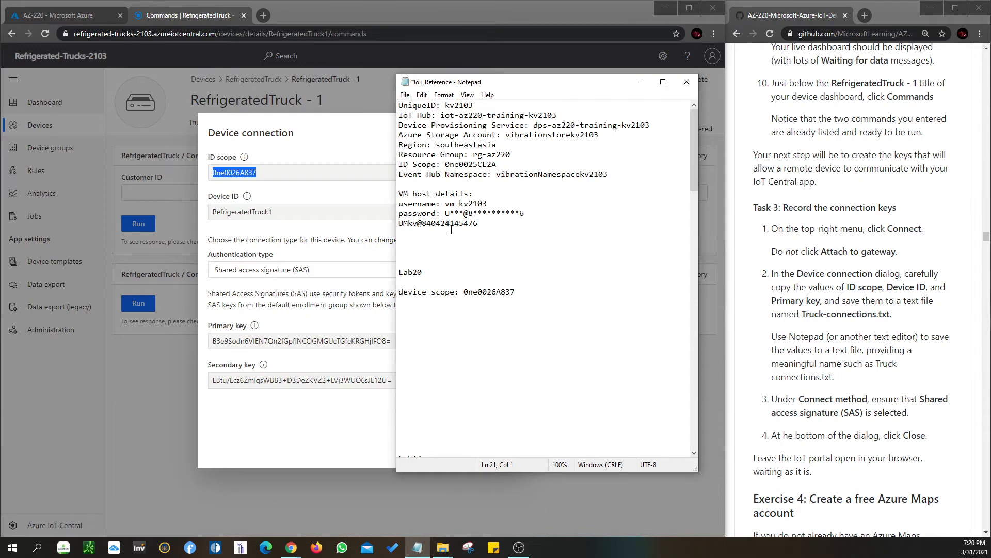
Copy the device ID from the browser's connection details and record it in the Notepad file, labelled "device ID:"
left_click(341, 135)
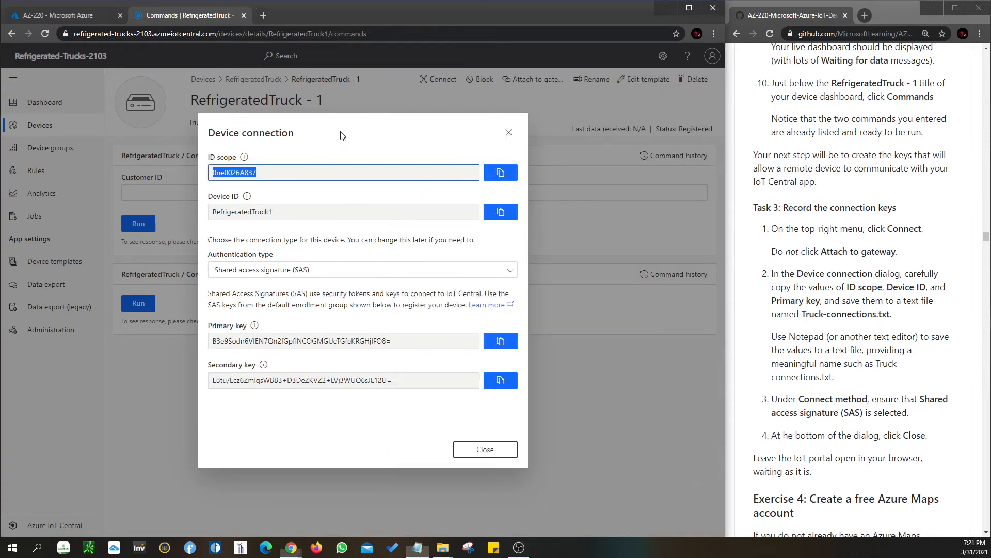
left_click(501, 212)
left_click(418, 547)
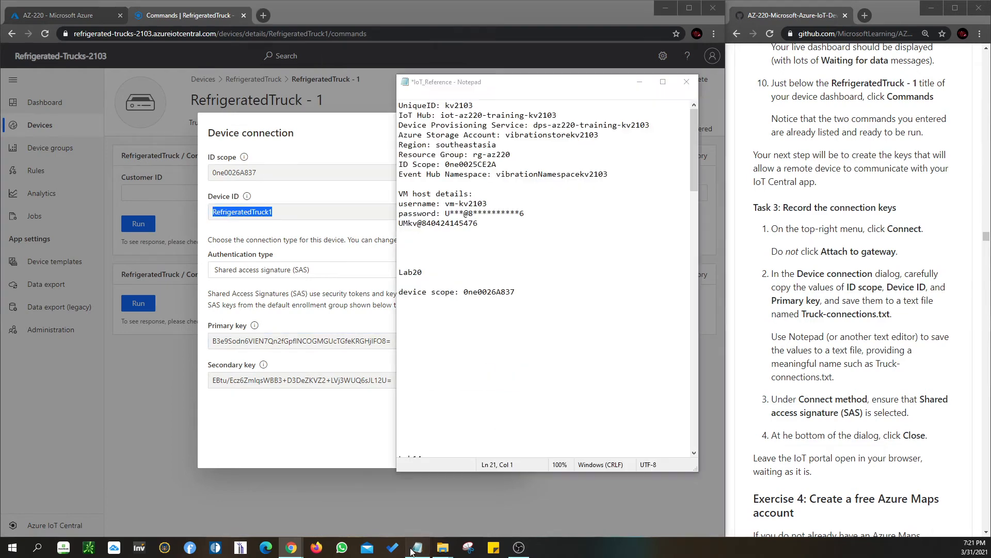
type("devi")
type("c")
key("BackSpace")
type("ice ID:")
key("ctrl+v")
Copy the device's primary key from the connection details and record it in the IoT_Reference file in Notepad, labelled "primary key:"
left_click(290, 235)
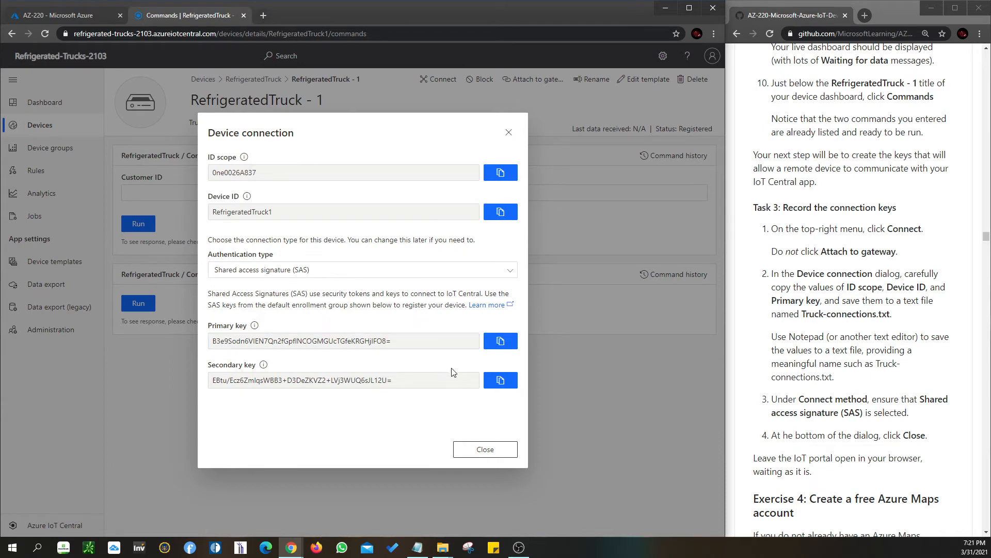
left_click(494, 343)
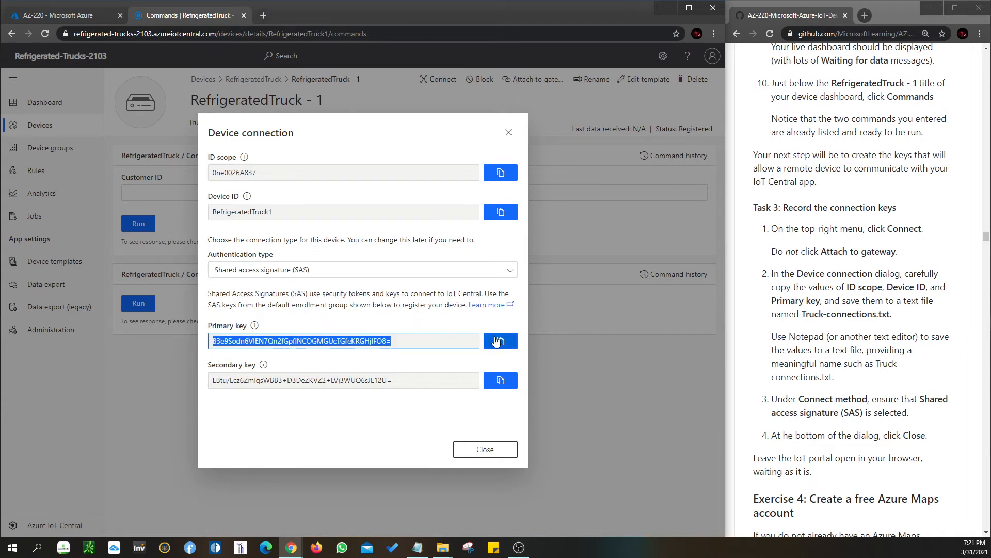
left_click(418, 547)
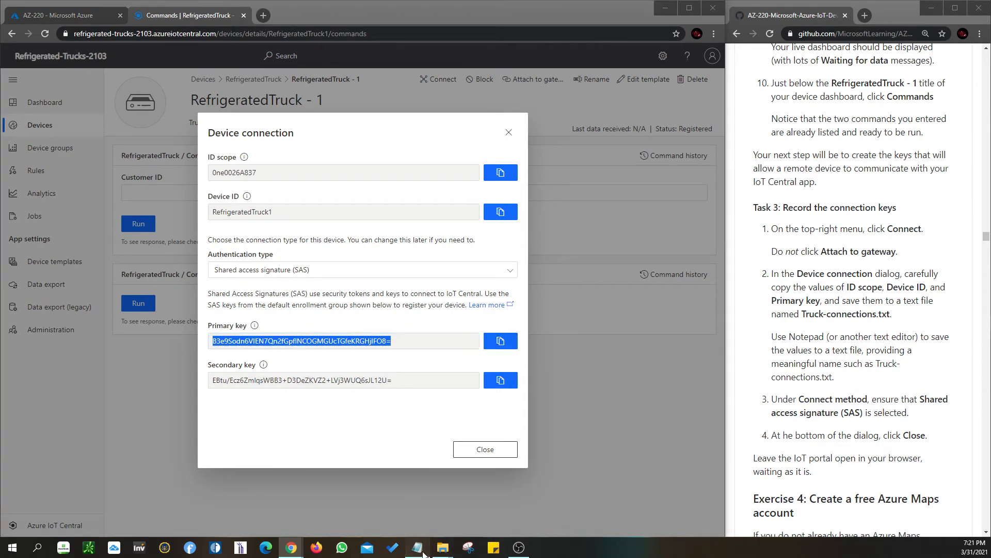
type("rpimary")
key("BackSpace")
key("BackSpace")
key("BackSpace")
key("BackSpace")
key("BackSpace")
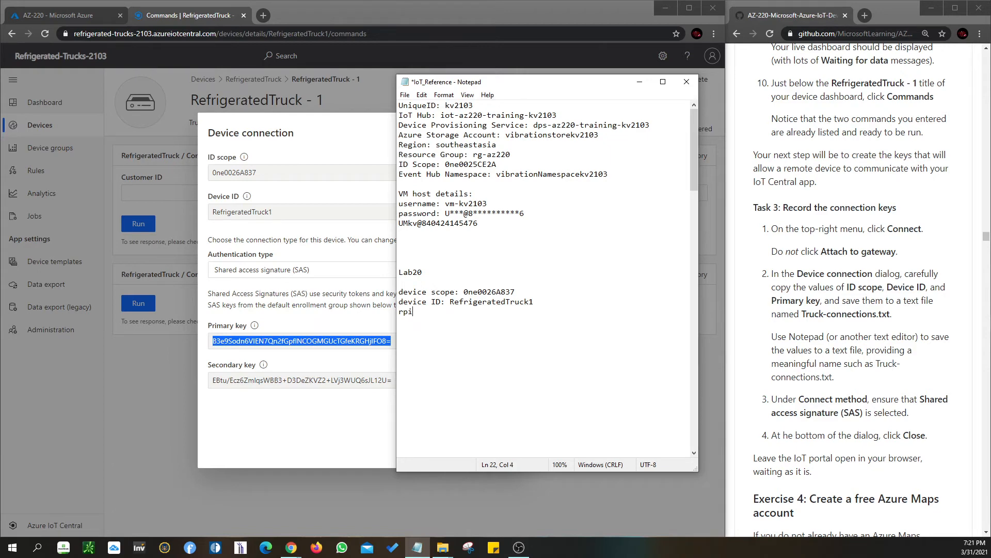
type("rimary key:")
key("ctrl+v")
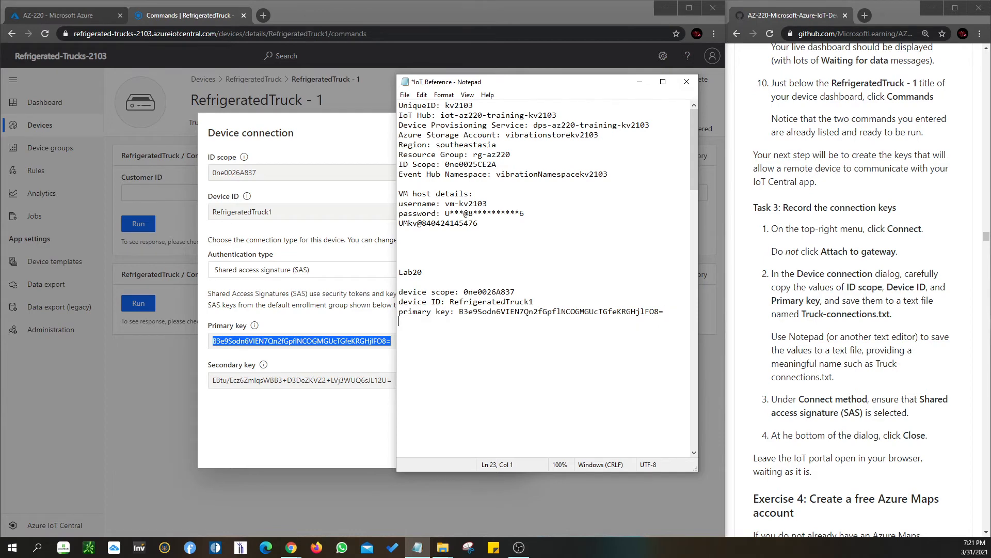
Copy the device's secondary key from the browser into the IoT_Reference file, labelled "secondary key:", and save the file
left_click(326, 428)
left_click(504, 381)
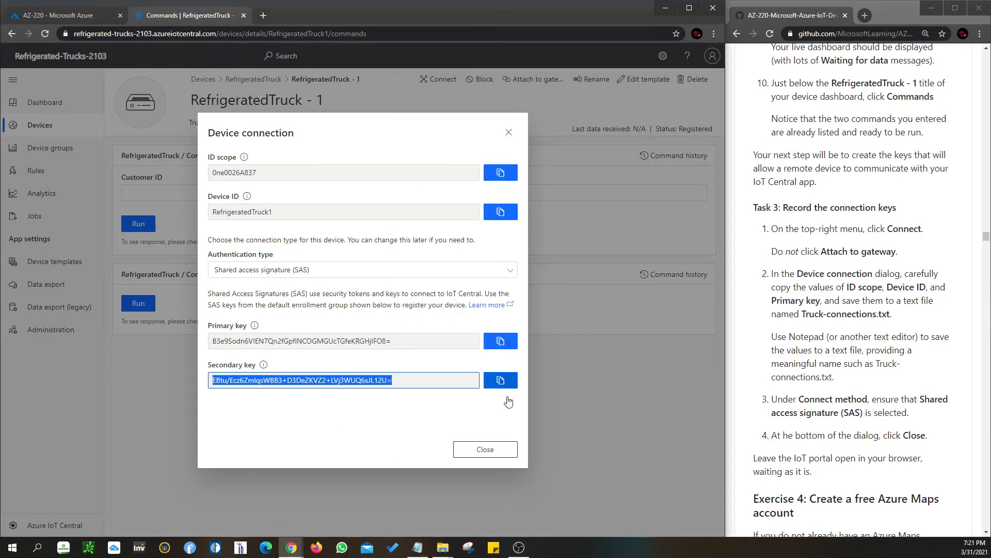
left_click(417, 547)
type("secondary key:")
key("ctrl+v")
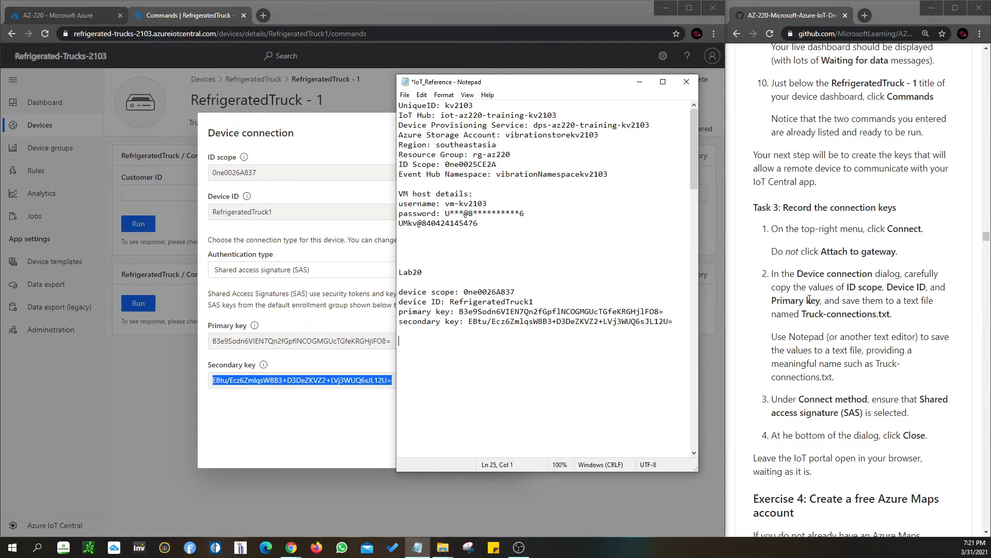
left_click(405, 95)
left_click(414, 141)
Check the authentication type in the device's connection details and close the dialog
left_click(380, 310)
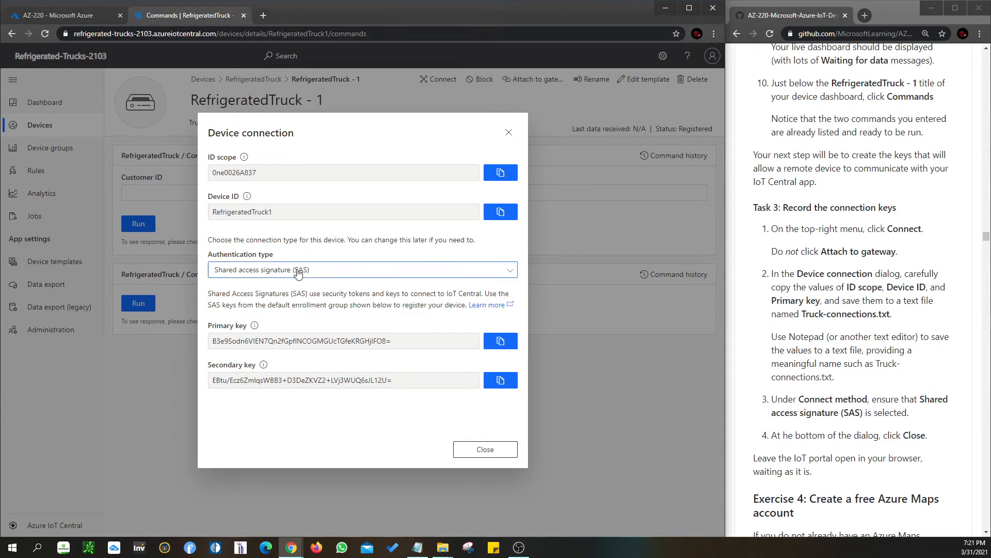
left_click(485, 449)
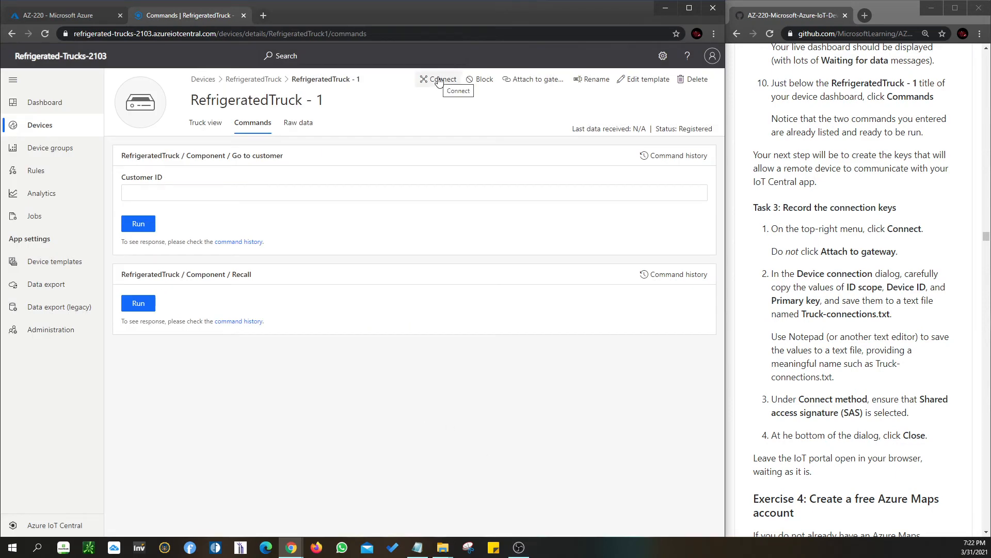
left_click(438, 82)
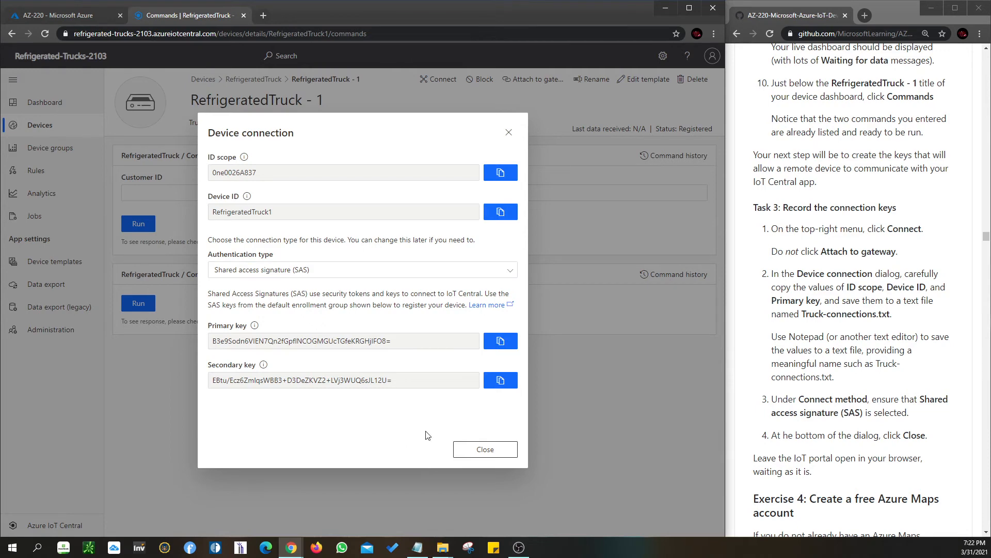
left_click(483, 451)
Open the Azure Maps link from Exercise 4 of the lab instructions in a new tab of the Azure browser window
scroll(904, 449, "down", 3)
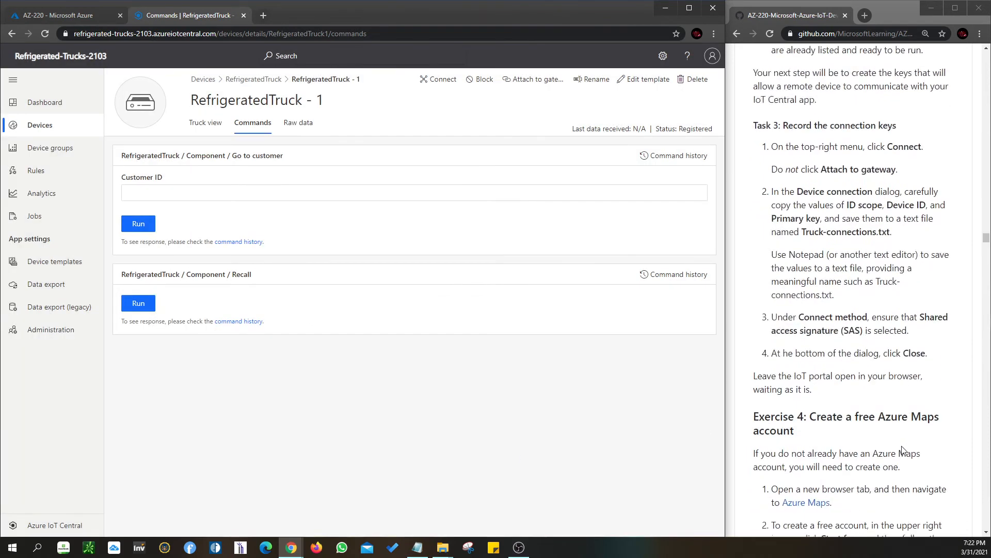
scroll(903, 450, "down", 5)
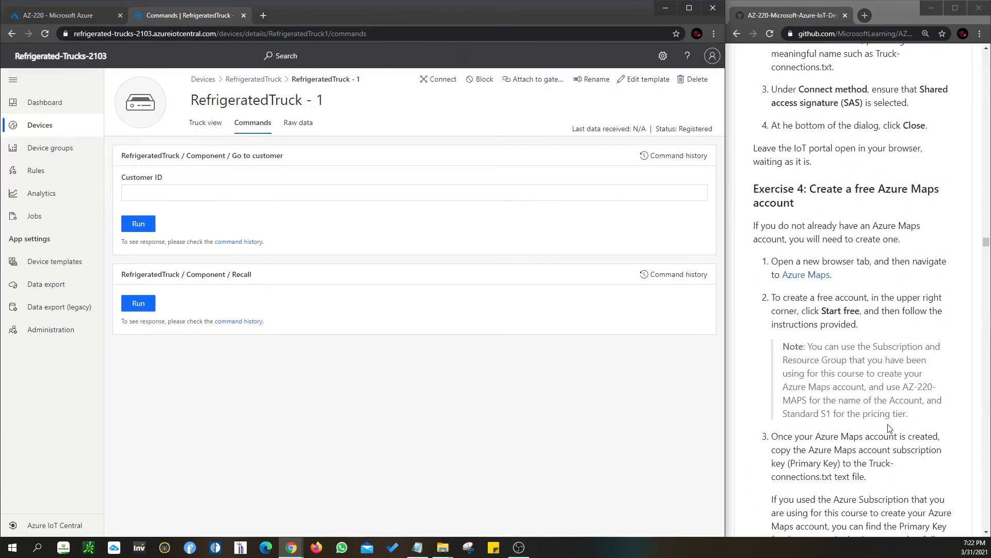
scroll(889, 429, "down", 1)
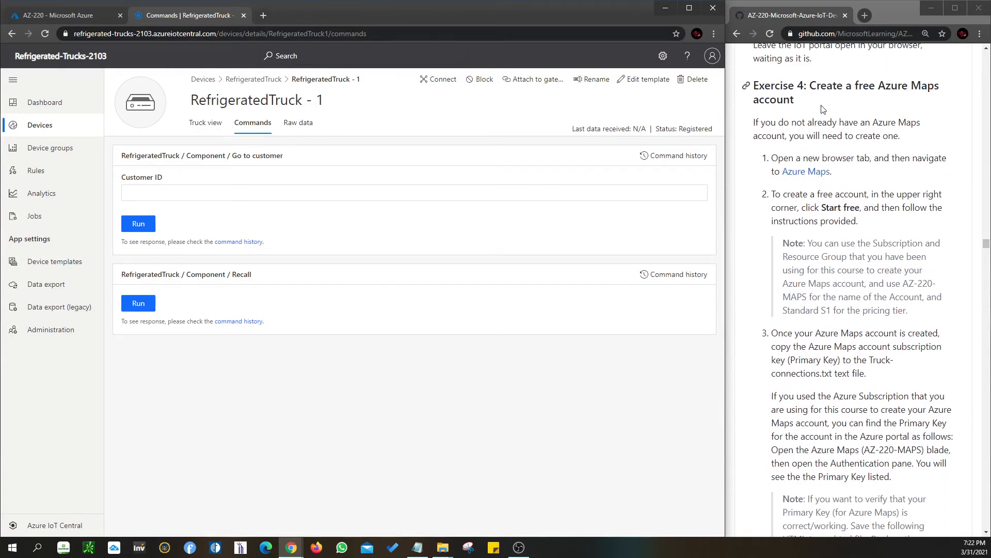
right_click(803, 174)
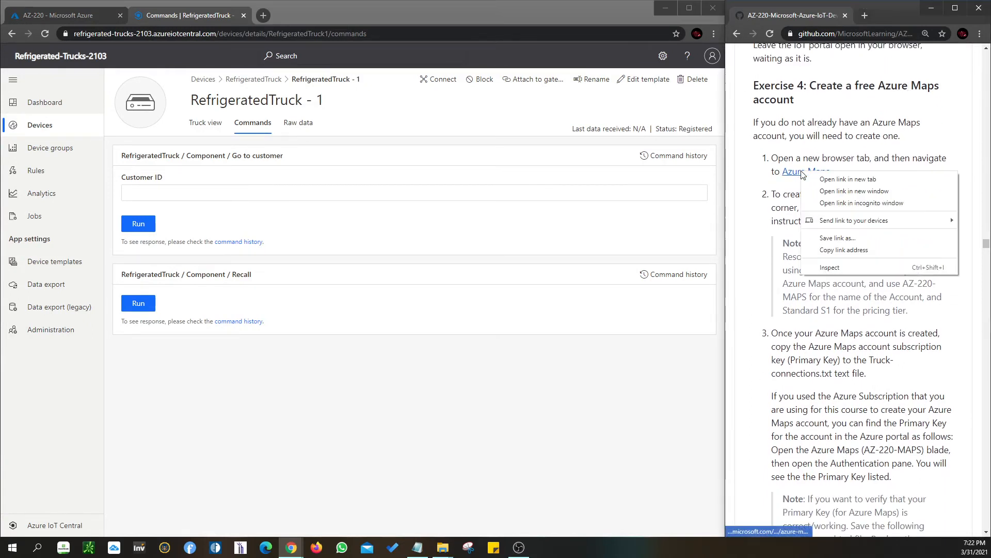
left_click(841, 181)
left_click_drag(850, 14, 426, 19)
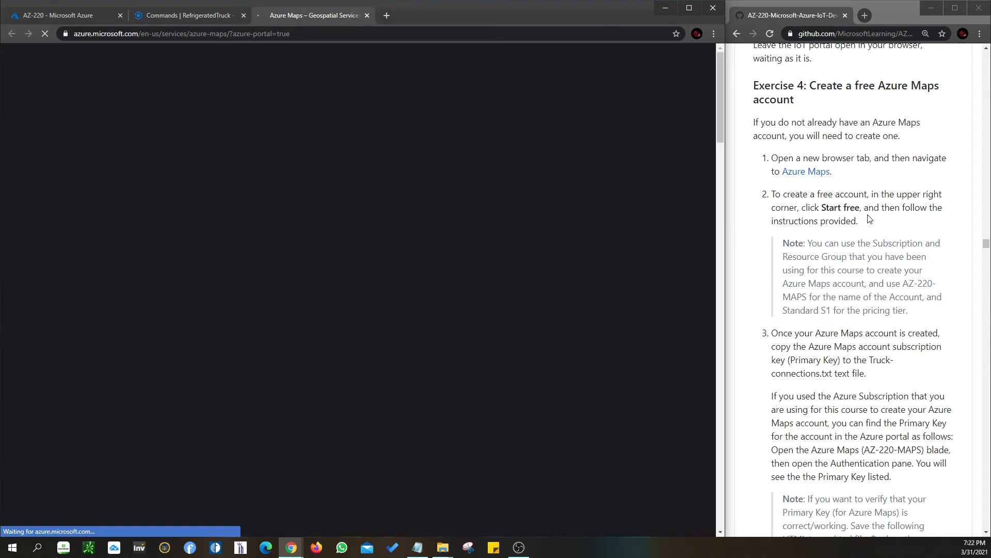
Start the free Azure Maps offer to reach its Marketplace page, and read the Exercise 4 instructions on creating the account
scroll(870, 219, "down", 1)
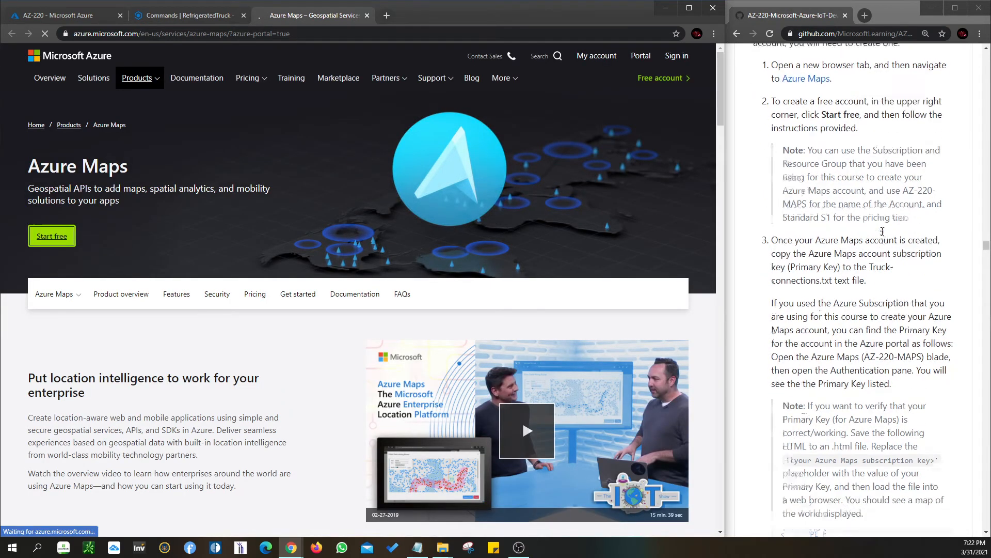
scroll(882, 232, "down", 2)
scroll(883, 232, "down", 1)
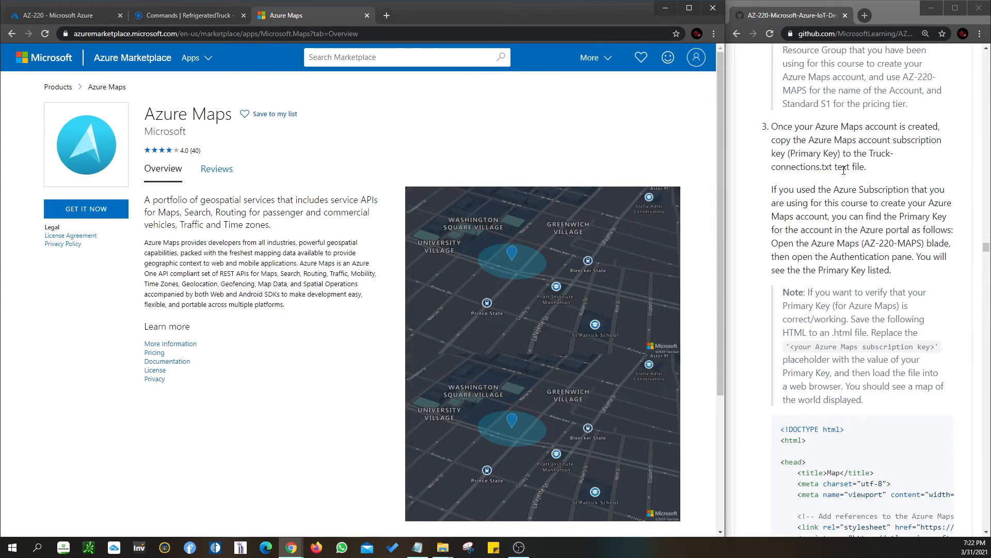
scroll(866, 170, "up", 4)
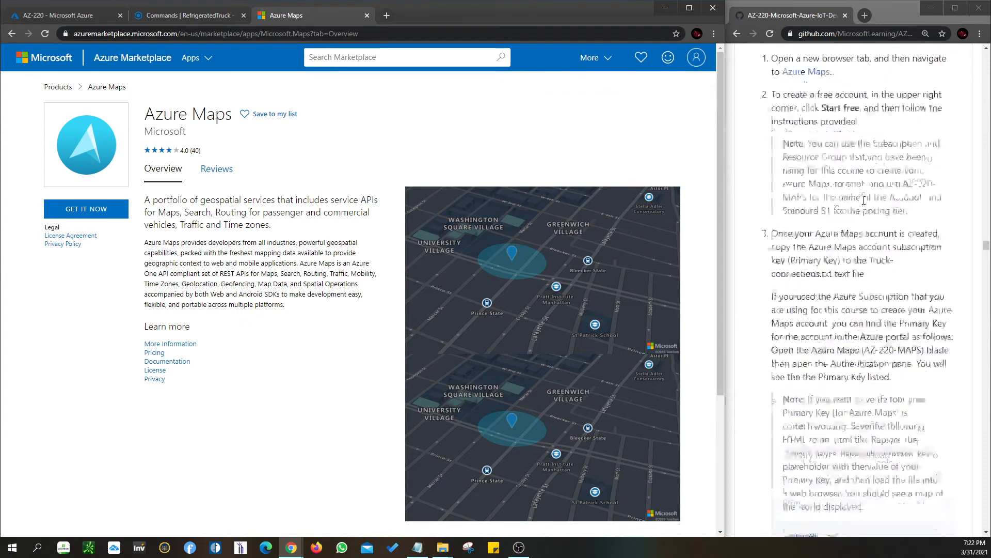
scroll(864, 200, "up", 4)
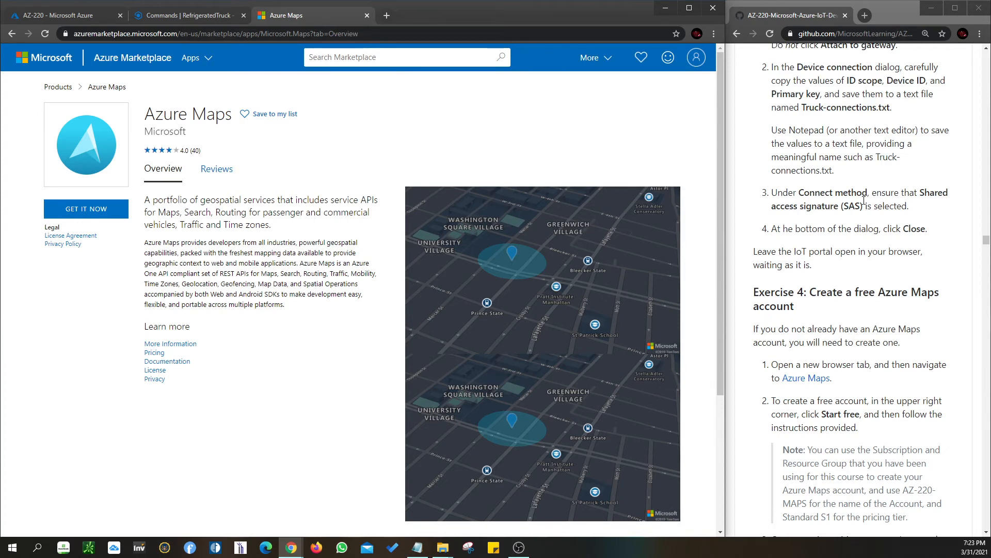
scroll(864, 201, "down", 2)
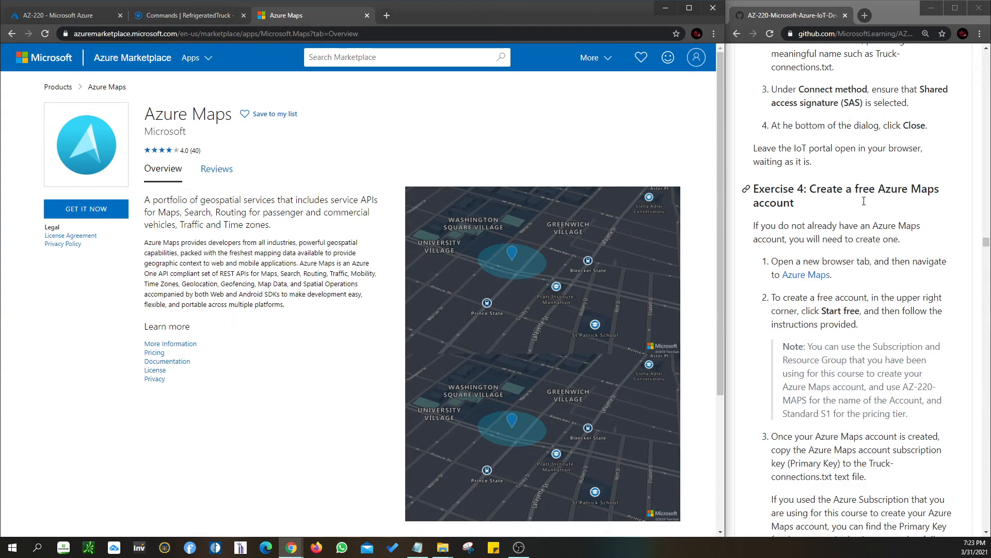
scroll(864, 201, "down", 3)
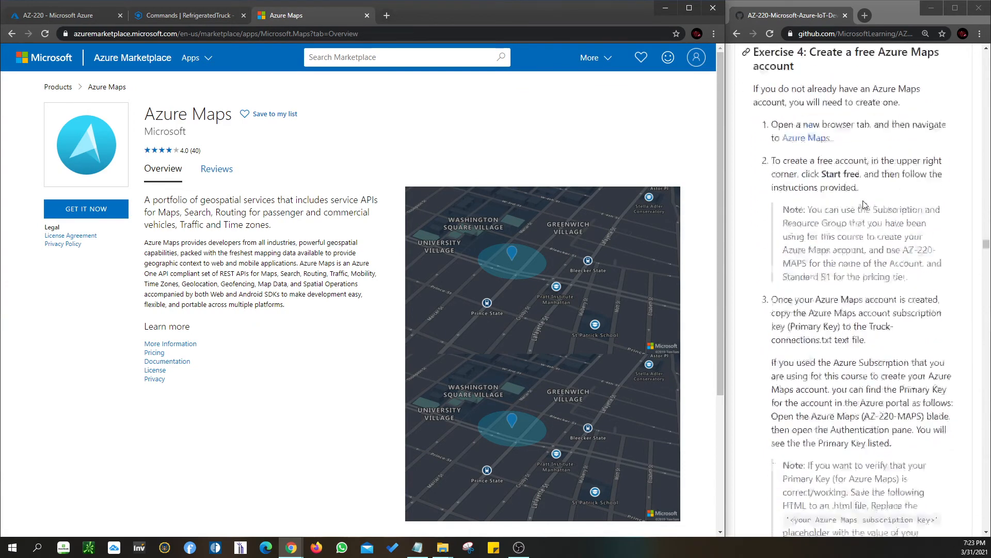
Copy the device scope, device ID, primary key and secondary key lines from IoT_Reference into a new Notepad document
left_click(418, 547)
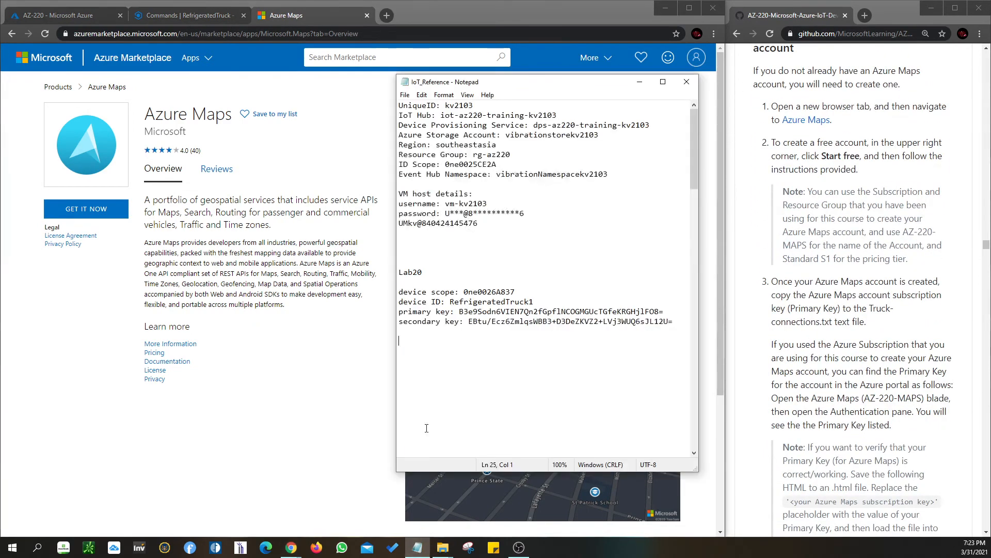
left_click_drag(678, 322, 394, 293)
left_click(405, 95)
left_click(416, 106)
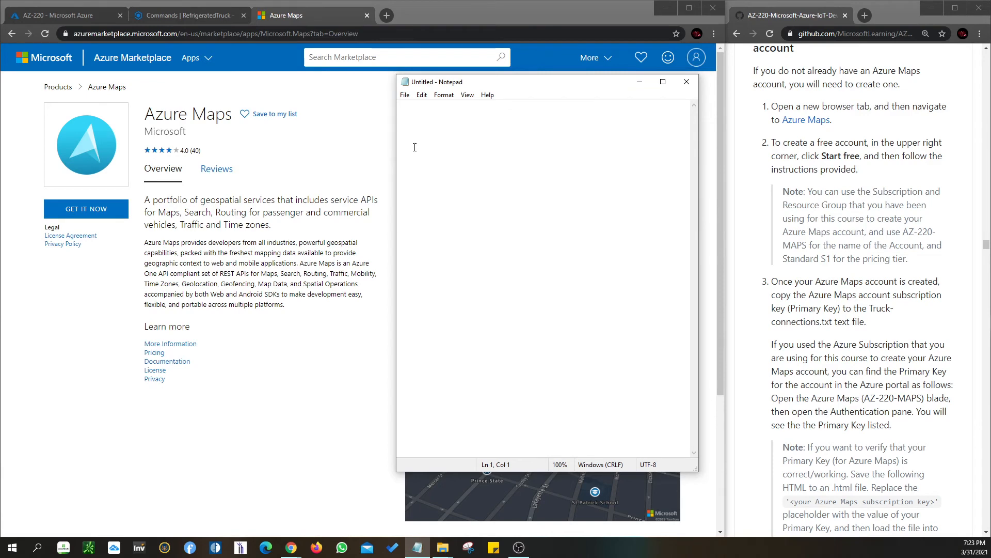
key("ctrl+v")
Save the new document as Truck-connections in the IoT folder under Documents and minimize Notepad
left_click(404, 95)
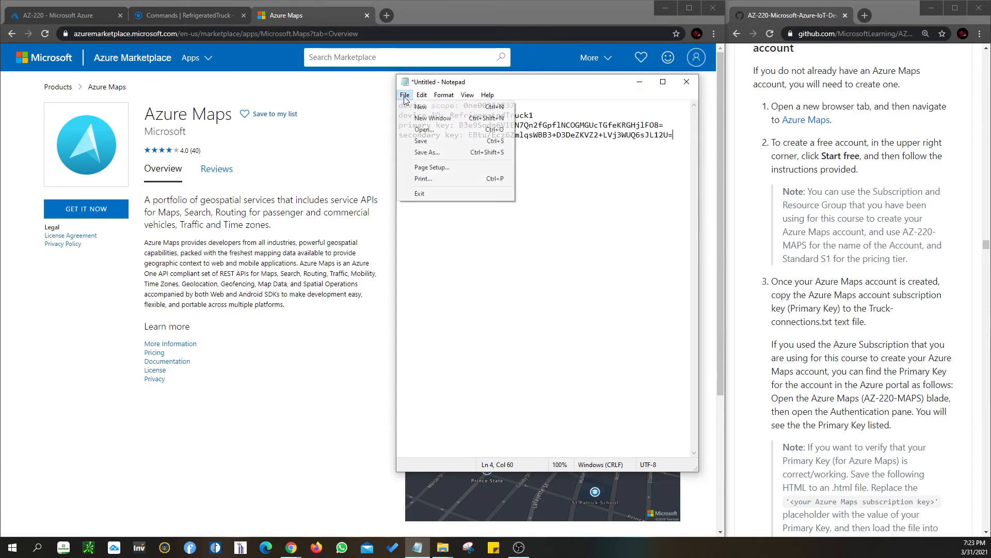
left_click(422, 153)
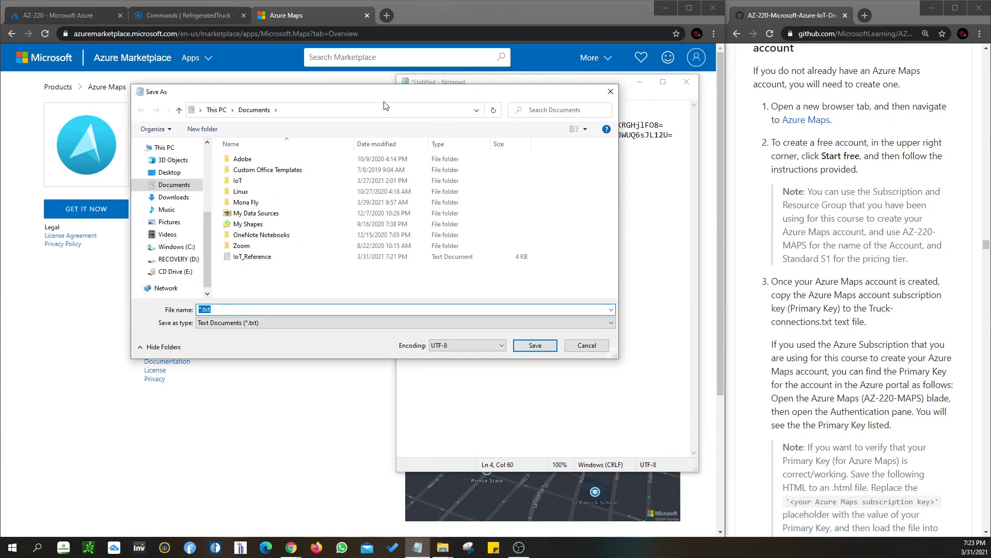
double_click(243, 180)
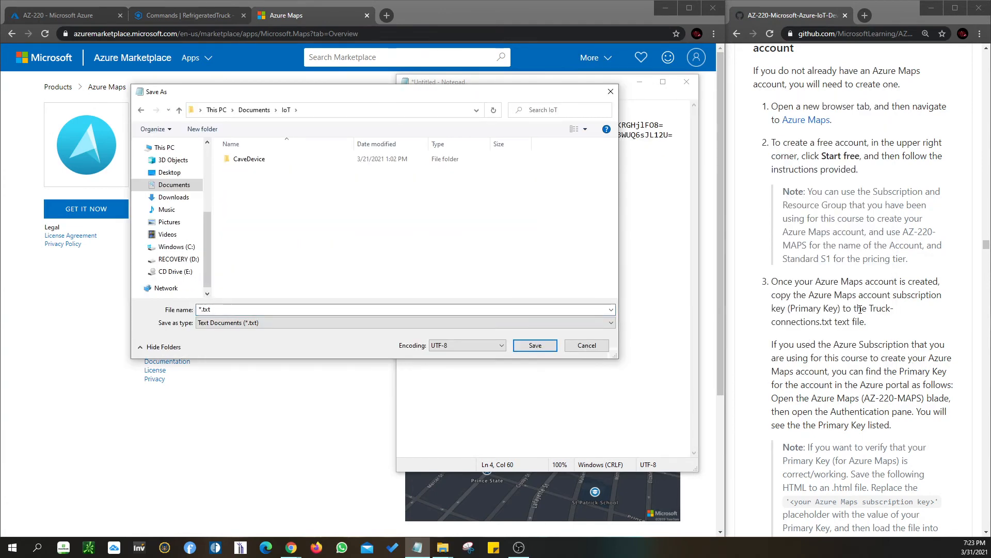
left_click_drag(869, 309, 820, 321)
key("ctrl+c")
left_click(333, 309)
key("ctrl+v")
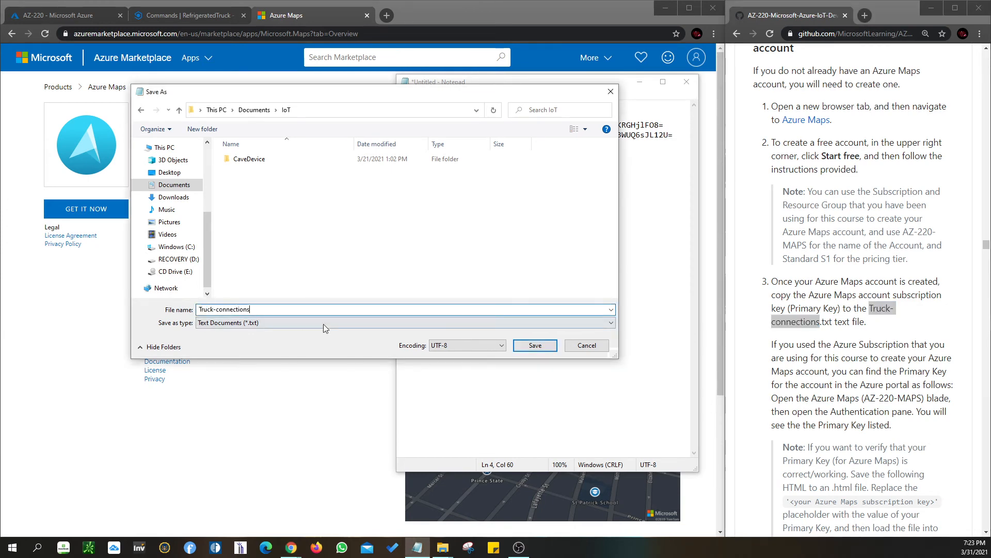
left_click(548, 350)
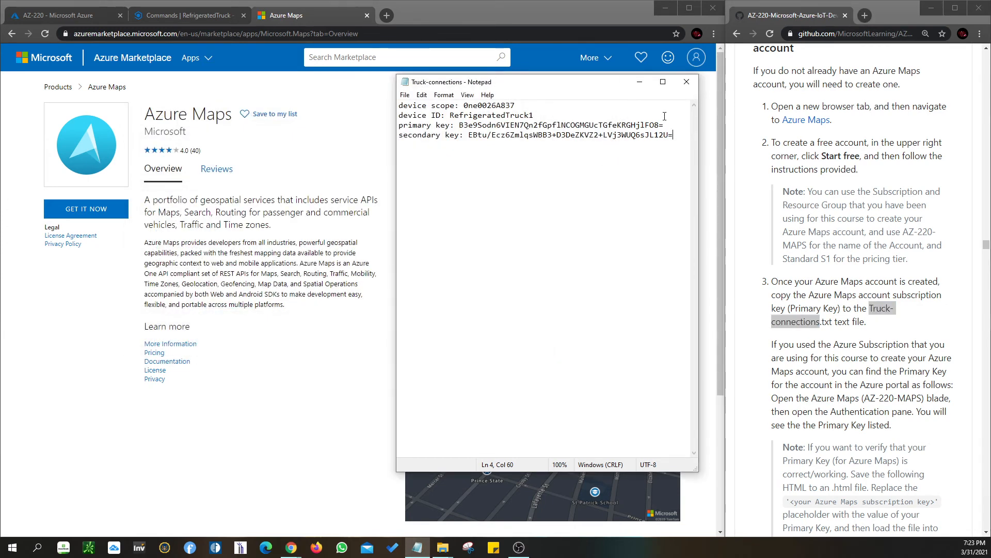
left_click(639, 89)
Read the lab's step 3 on finding the Azure Maps account's primary key and verifying it
scroll(876, 333, "down", 2)
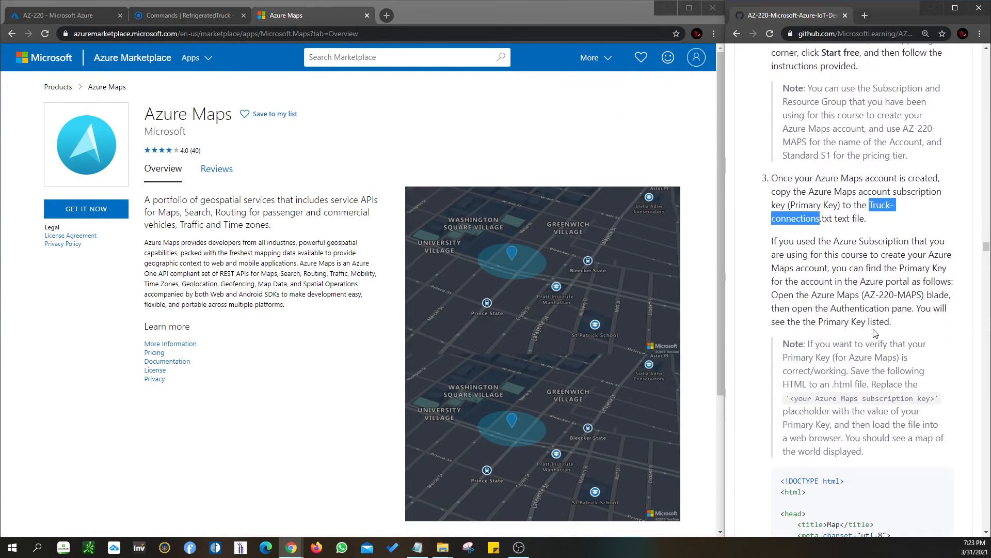
scroll(876, 333, "down", 1)
left_click(418, 548)
left_click(419, 550)
right_click(416, 550)
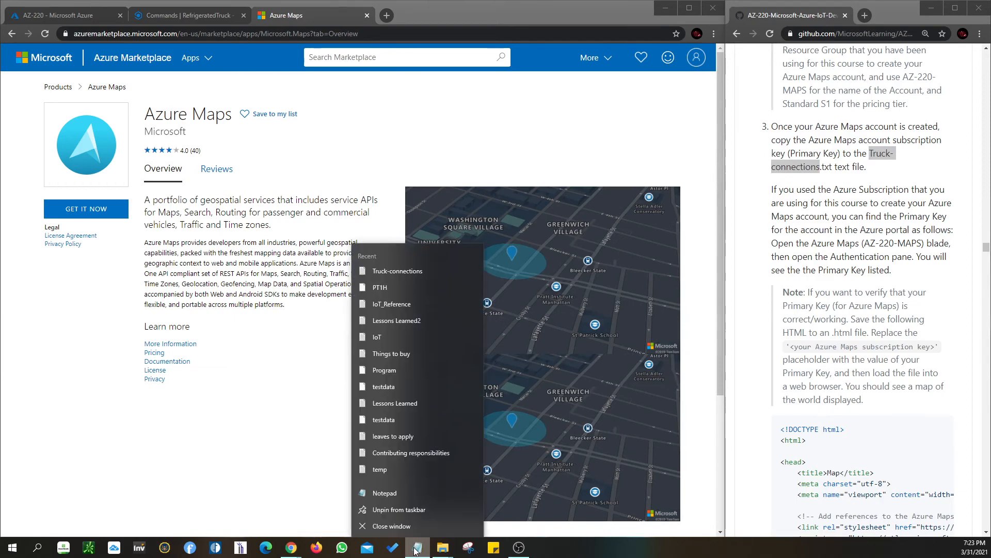
left_click(625, 237)
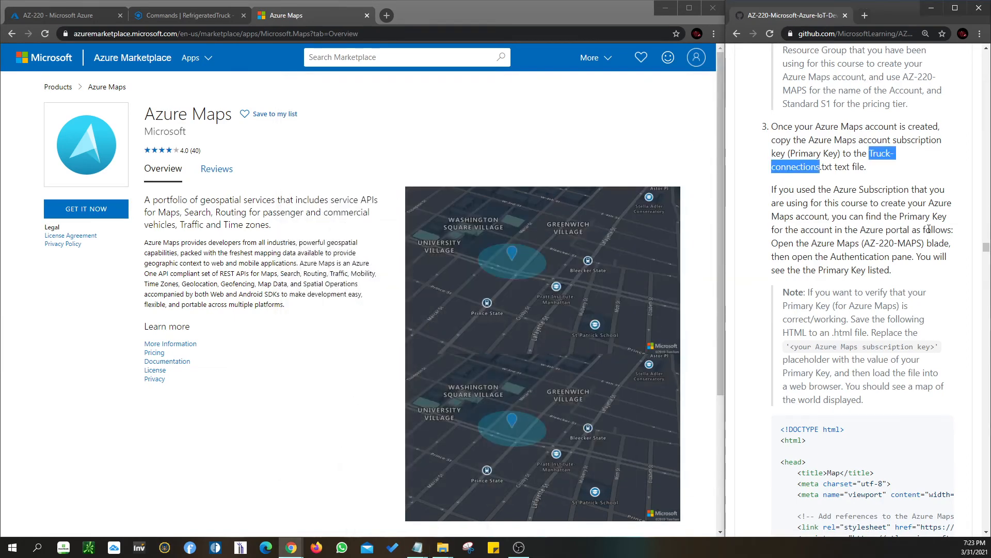
left_click(832, 229)
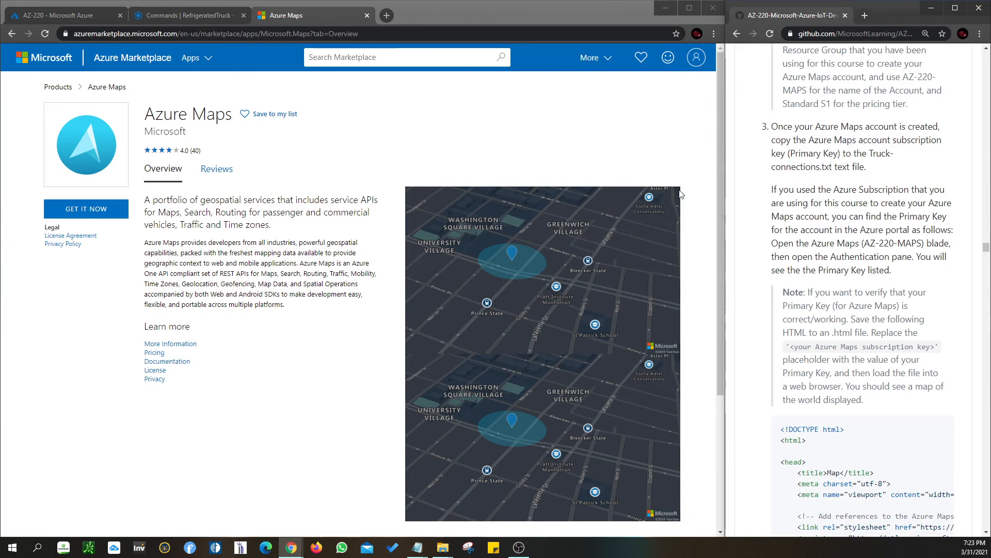
Get Azure Maps from the Marketplace and continue to the account creation form in the Azure portal
scroll(736, 205, "up", 2)
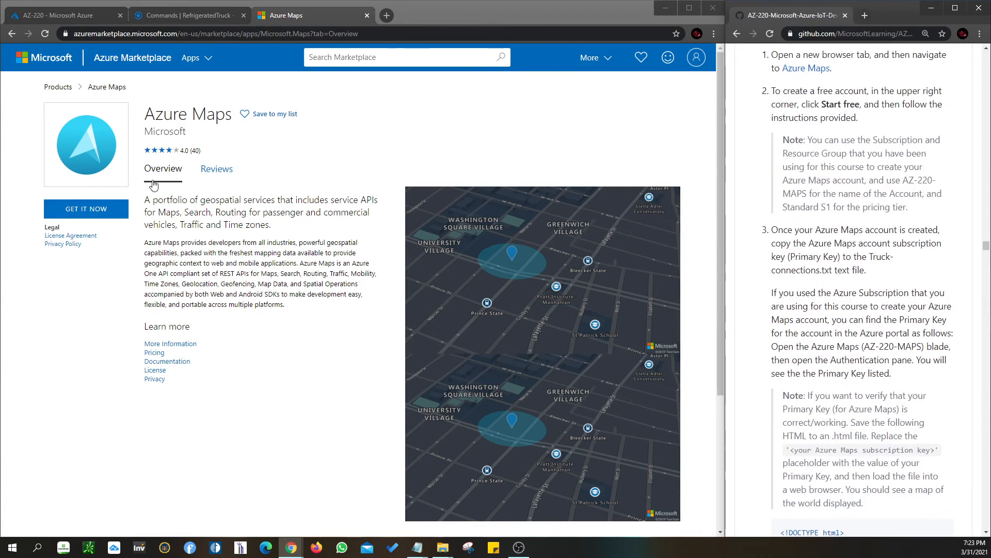
left_click(94, 210)
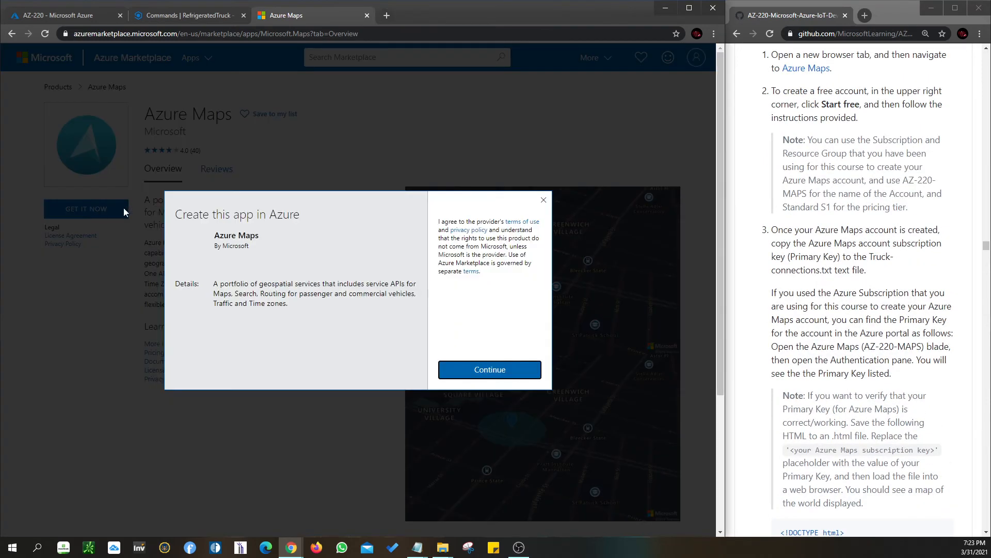
left_click(487, 371)
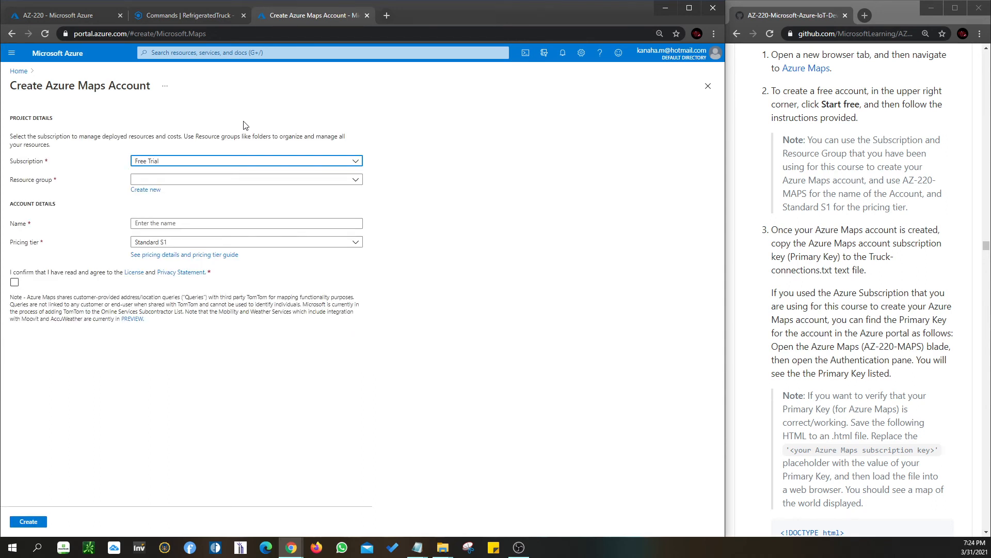
Create a new resource group named azureiotcentral-kv2103 for the Azure Maps account
left_click(181, 182)
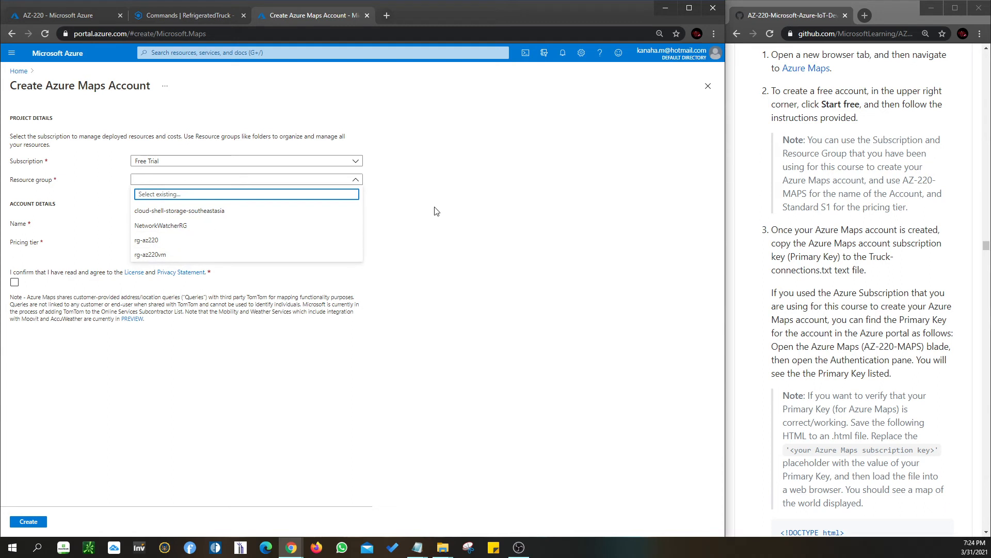
left_click(157, 181)
left_click(146, 190)
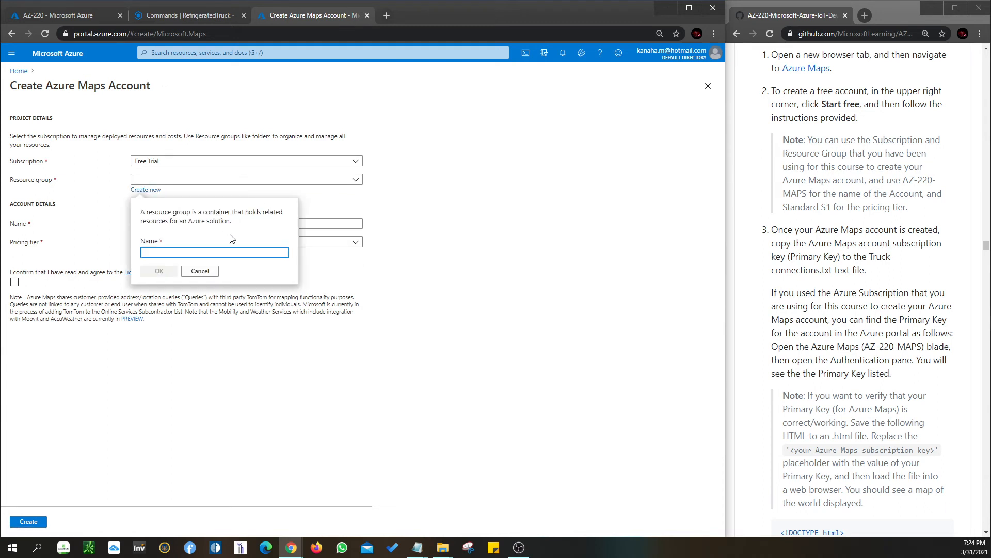
left_click(169, 17)
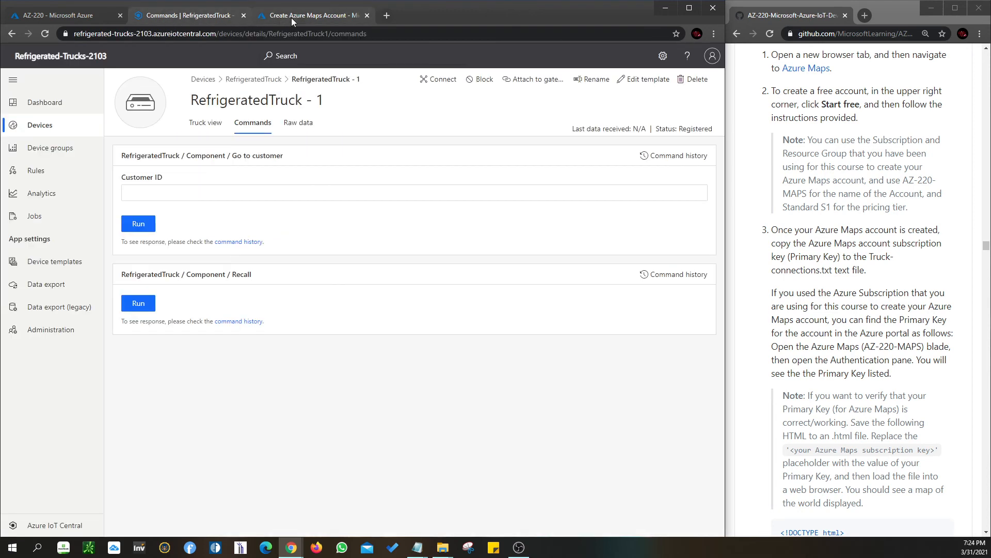
left_click(298, 18)
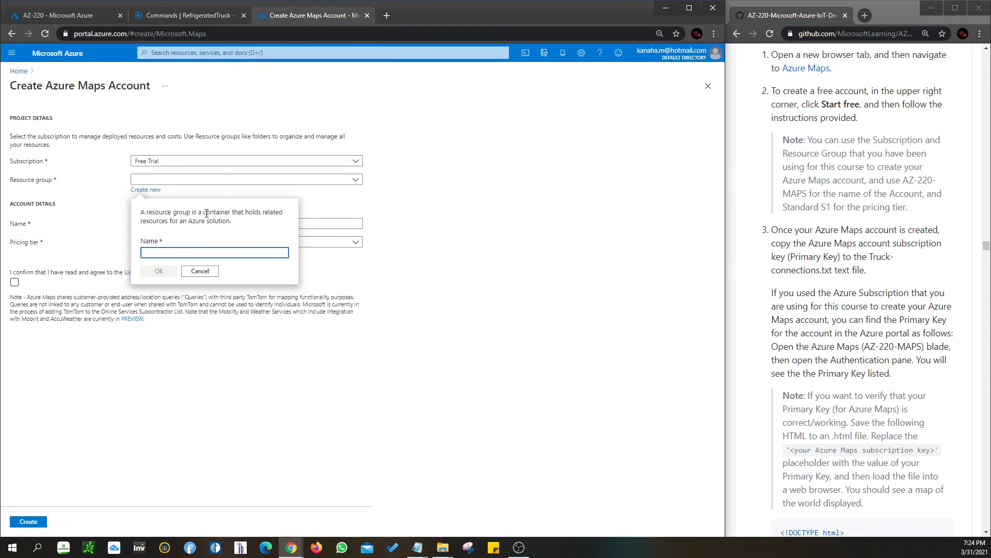
type("azureio")
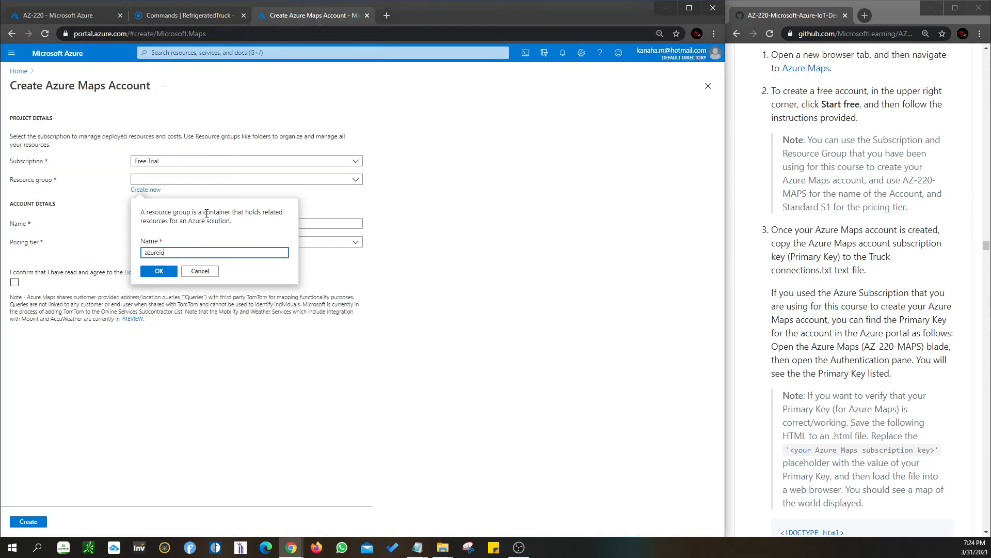
type("tcentral")
scroll(867, 347, "down", 10)
scroll(867, 348, "down", 5)
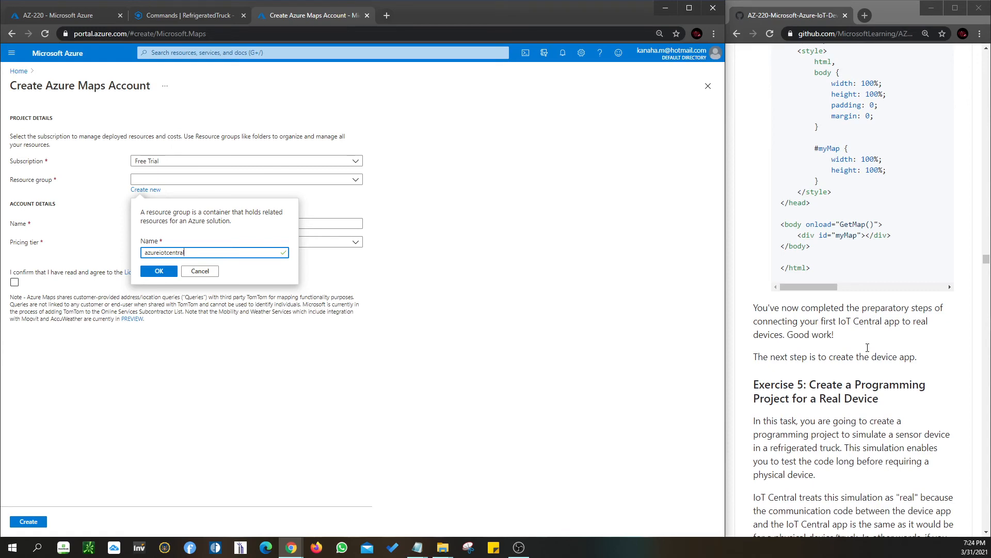
scroll(868, 348, "up", 12)
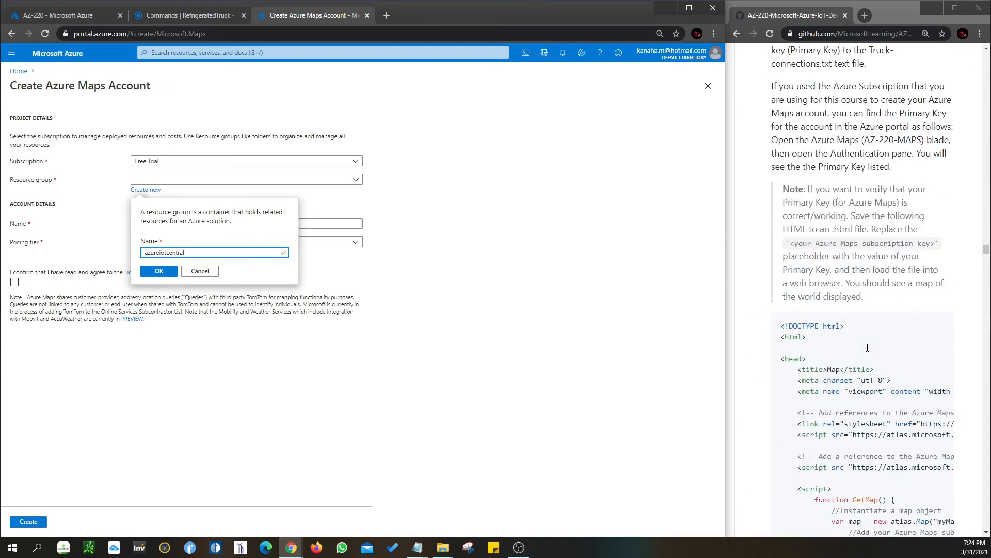
scroll(868, 348, "up", 2)
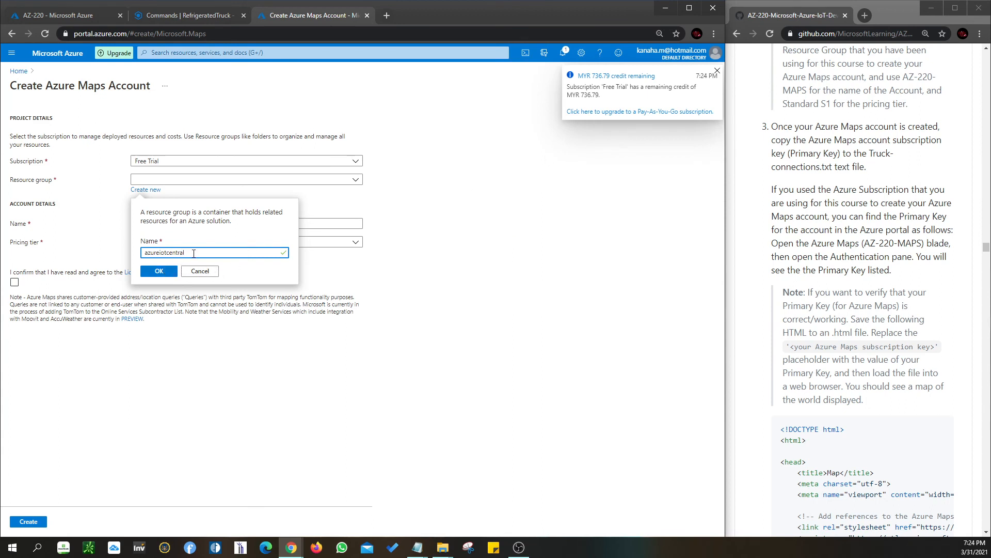
type("kv103")
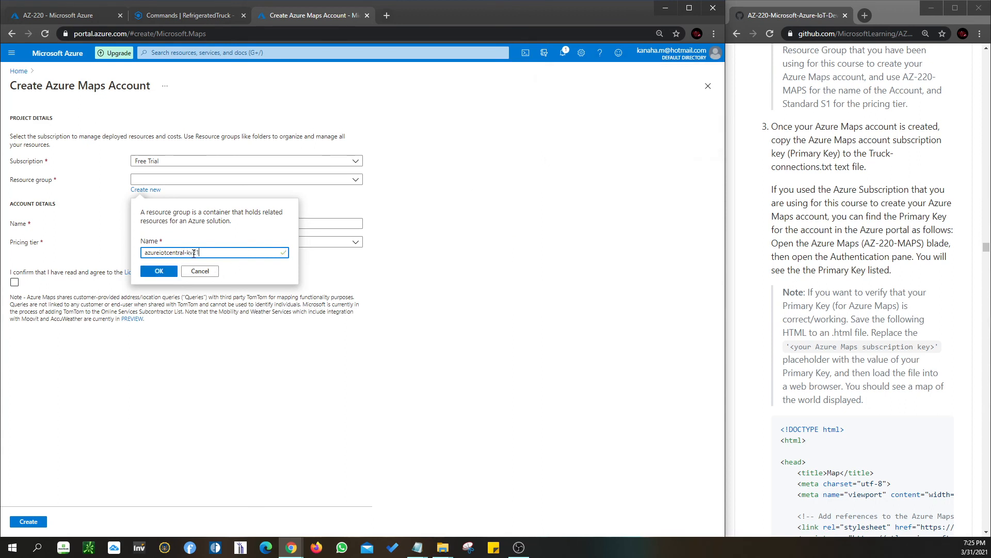
left_click(161, 269)
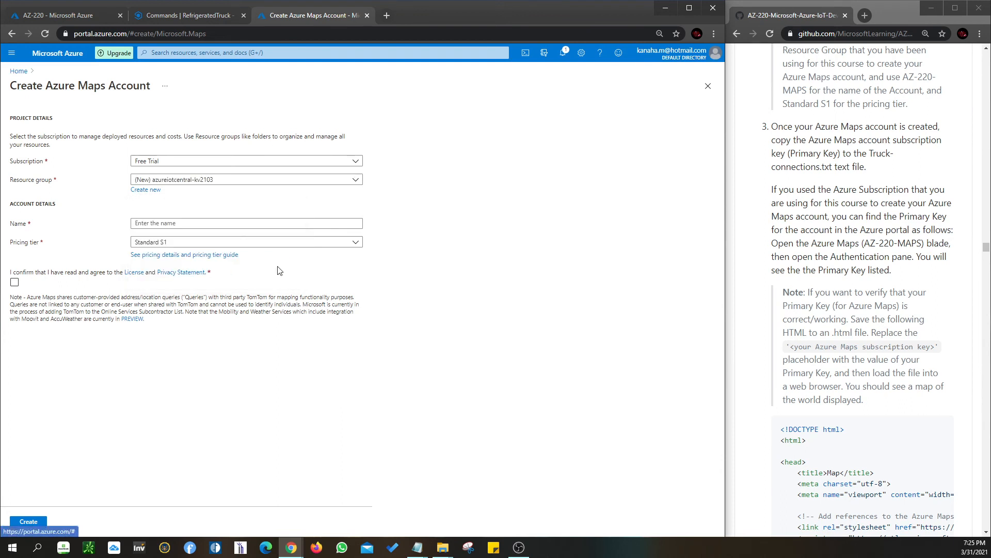
left_click(265, 223)
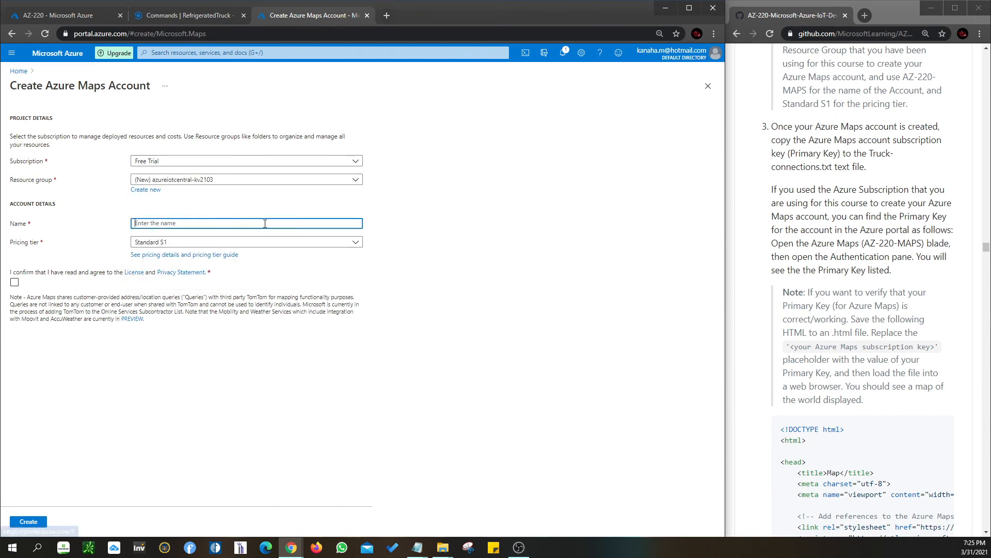
type("Truck-connections")
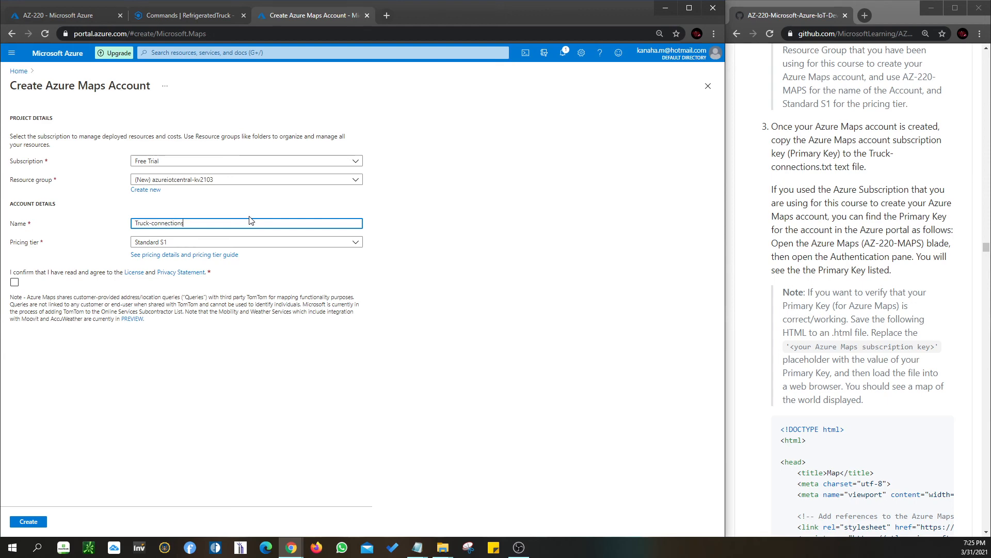
key("ctrl+z")
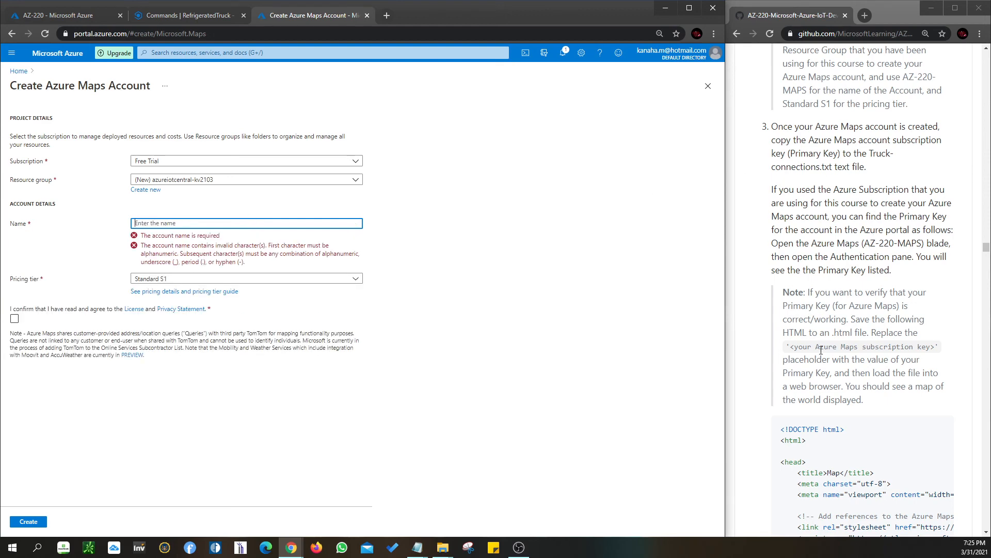
scroll(820, 355, "up", 7)
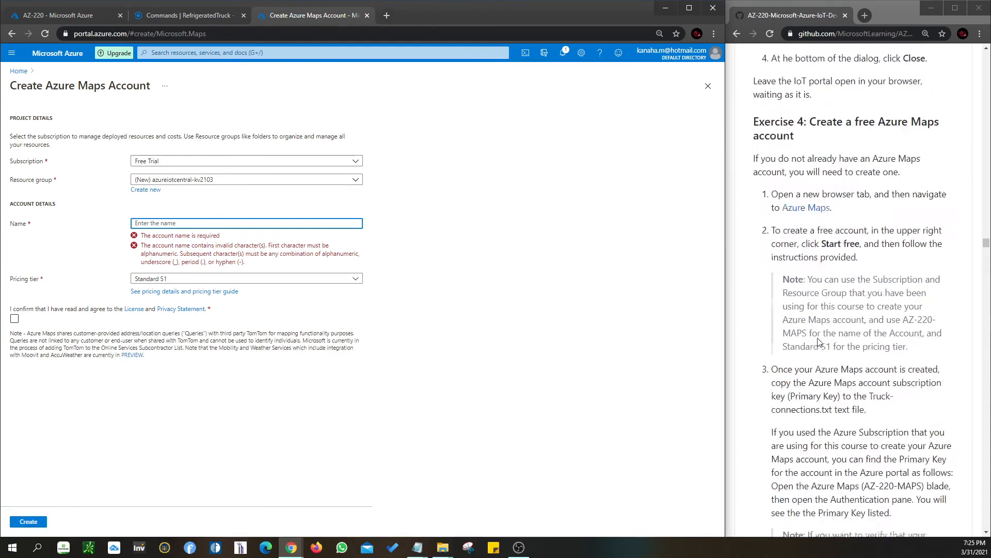
scroll(820, 342, "up", 4)
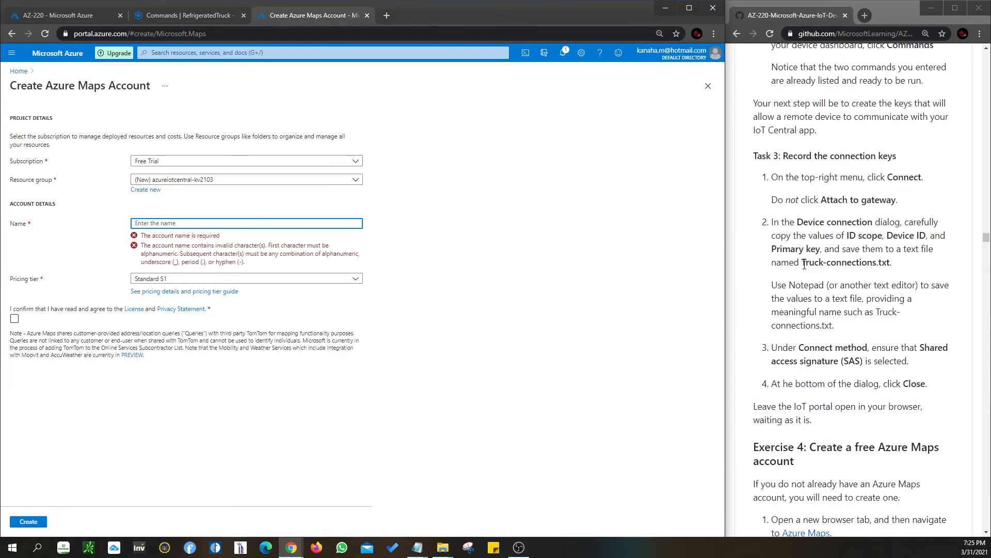
scroll(820, 252, "down", 7)
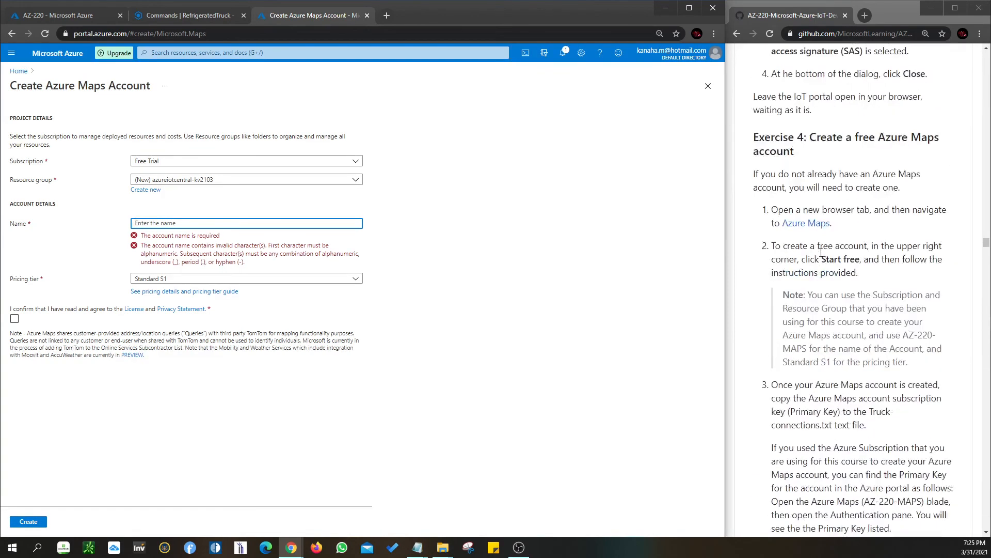
type("Truck")
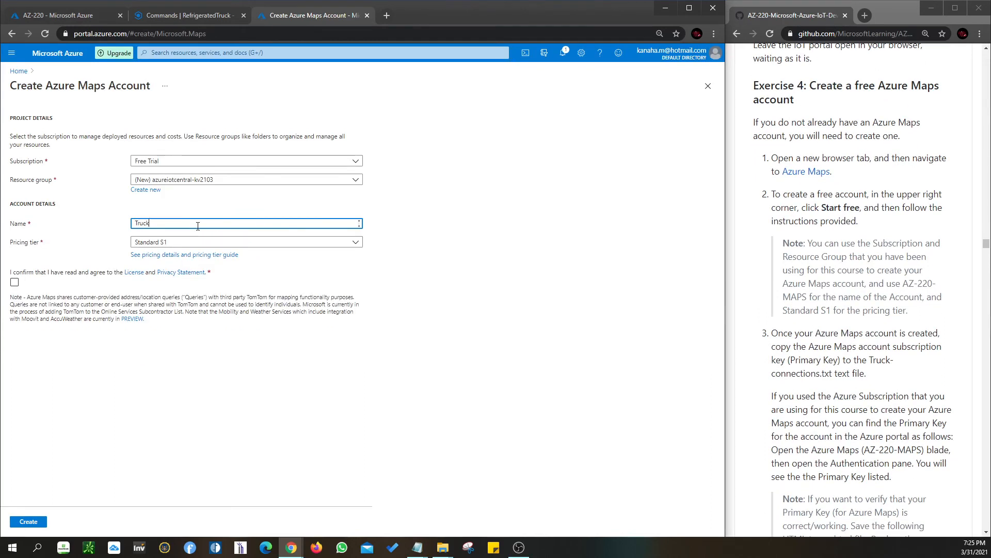
type("Ma")
Name the Azure Maps account az-200-maps-truck, replacing the text in its name field
left_click_drag(156, 223, 110, 224)
type("az-200-maps-truck")
Choose the Standard S1 pricing tier, agree to the license and privacy statement, and create the Azure Maps account, accepting the discard prompt
scroll(859, 399, "down", 4)
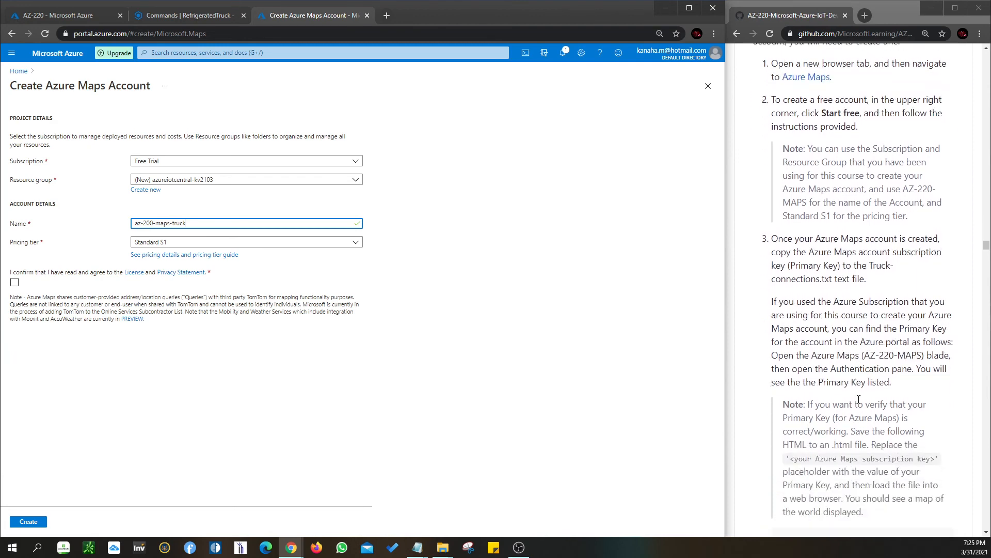
scroll(859, 399, "down", 2)
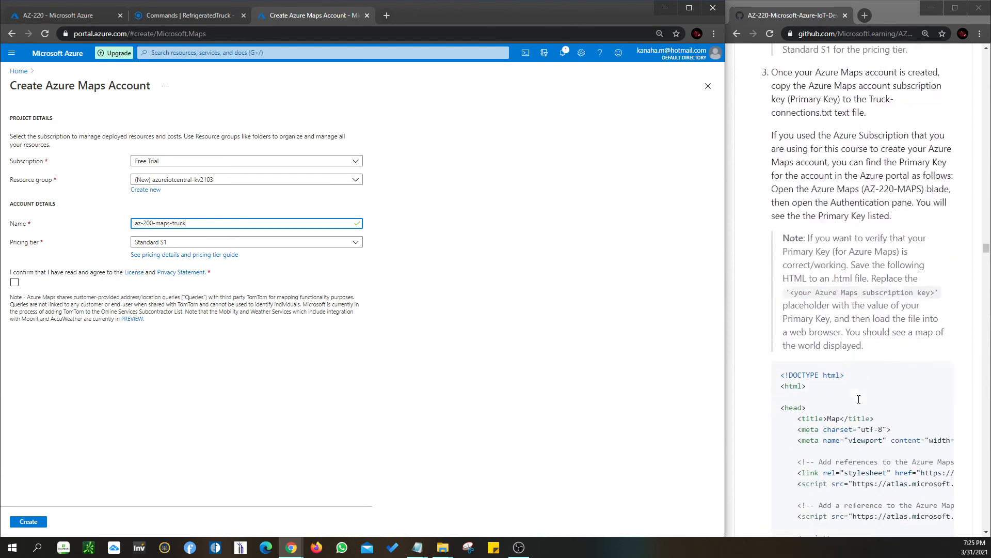
left_click(239, 242)
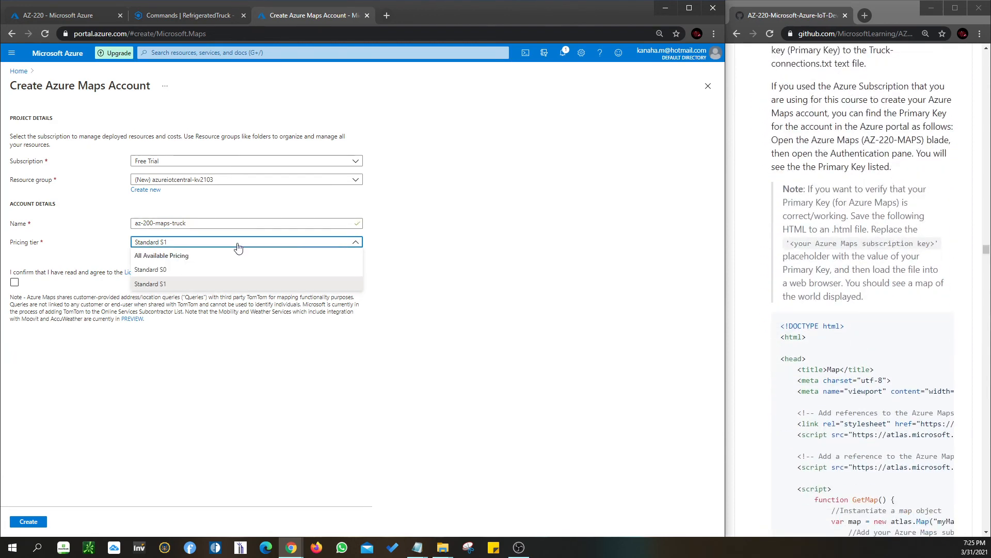
left_click(225, 285)
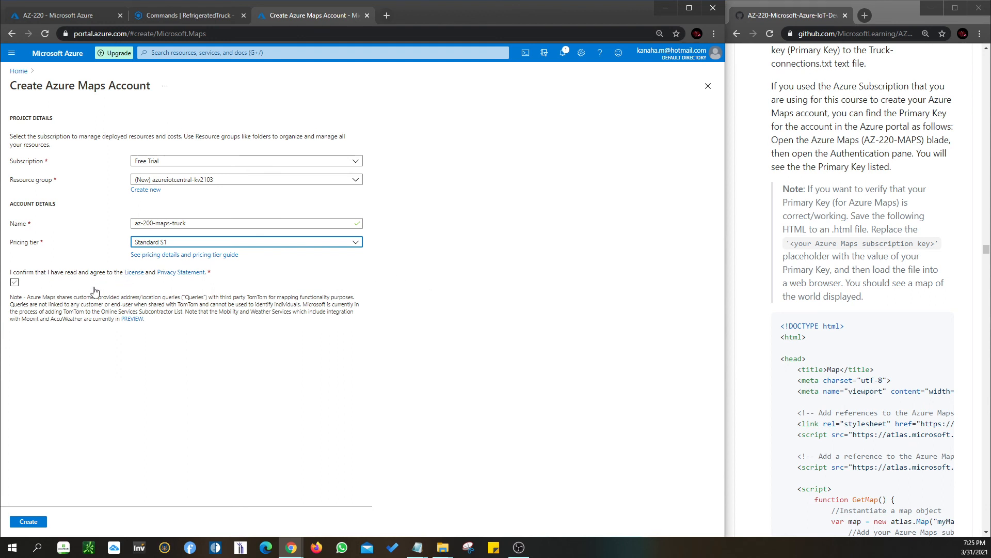
left_click(15, 282)
left_click(31, 523)
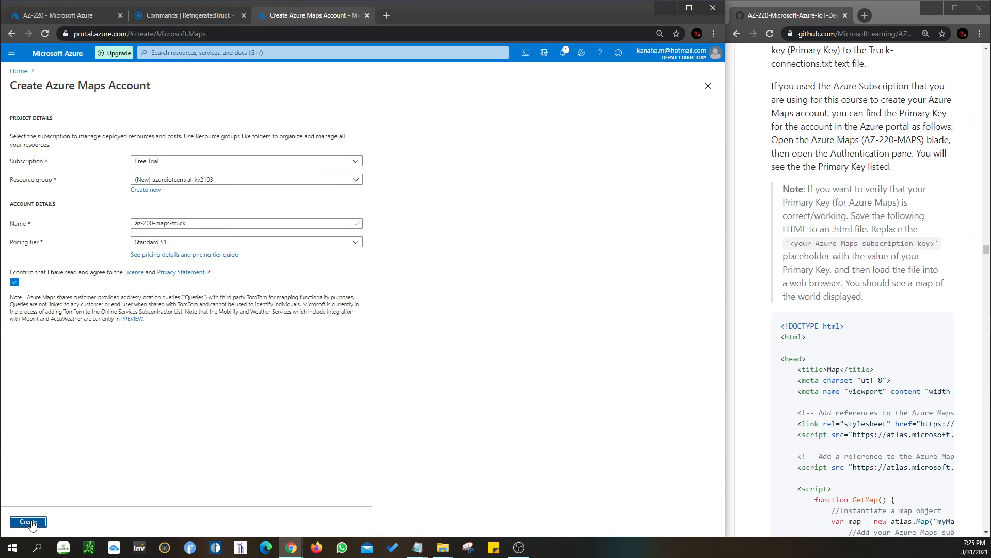
left_click(30, 522)
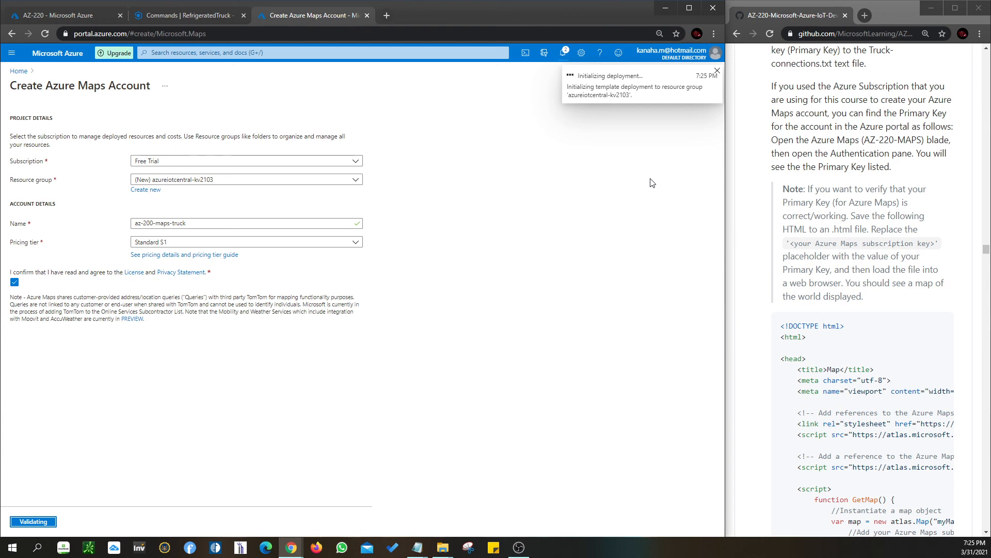
scroll(882, 322, "up", 5)
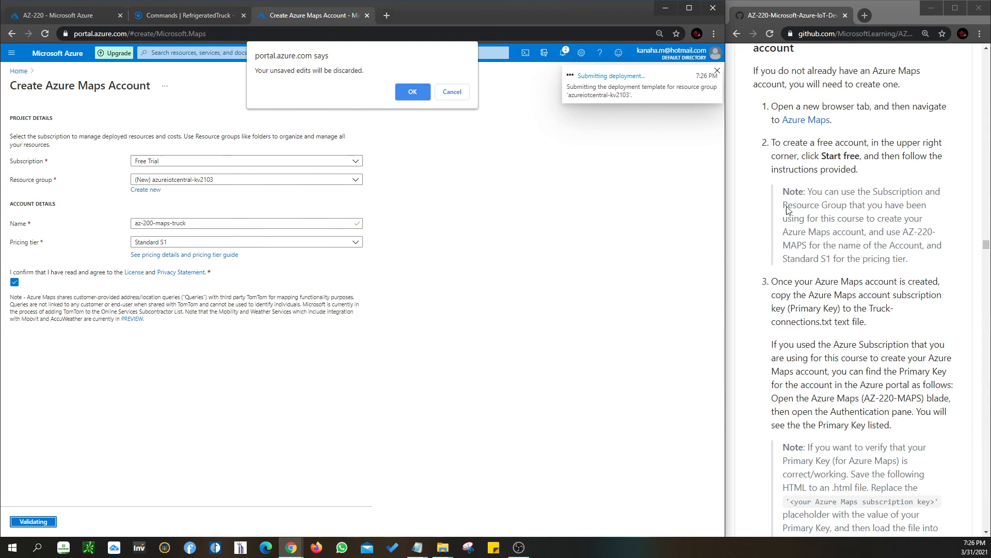
left_click(413, 91)
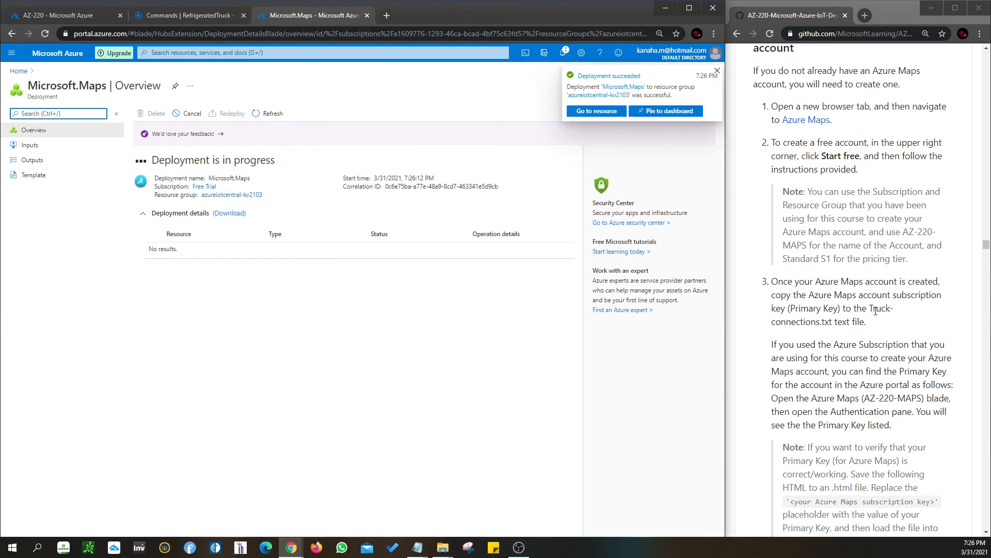
Review the lab's instructions on copying the new Azure Maps account's primary key from the Authentication pane
scroll(876, 310, "down", 1)
scroll(876, 311, "down", 7)
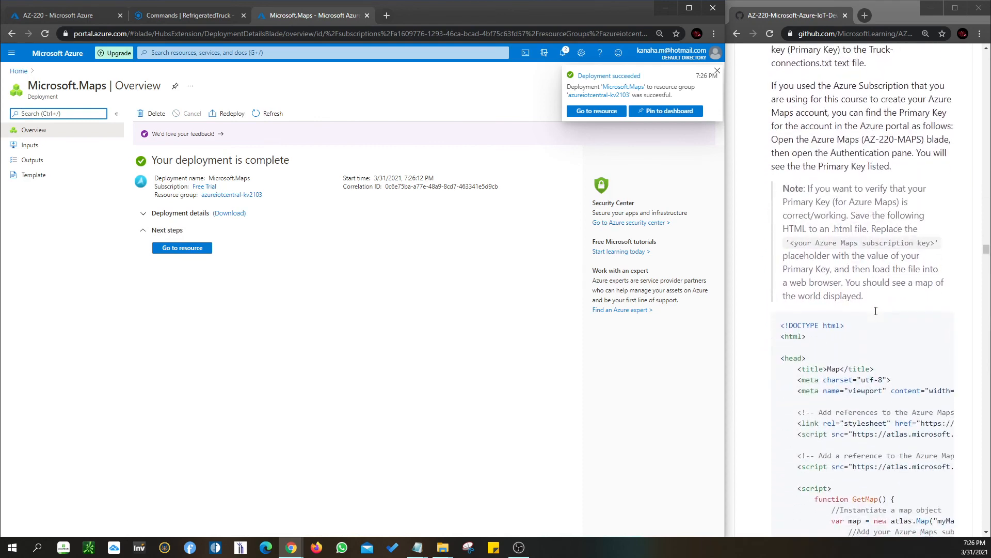
scroll(876, 311, "up", 3)
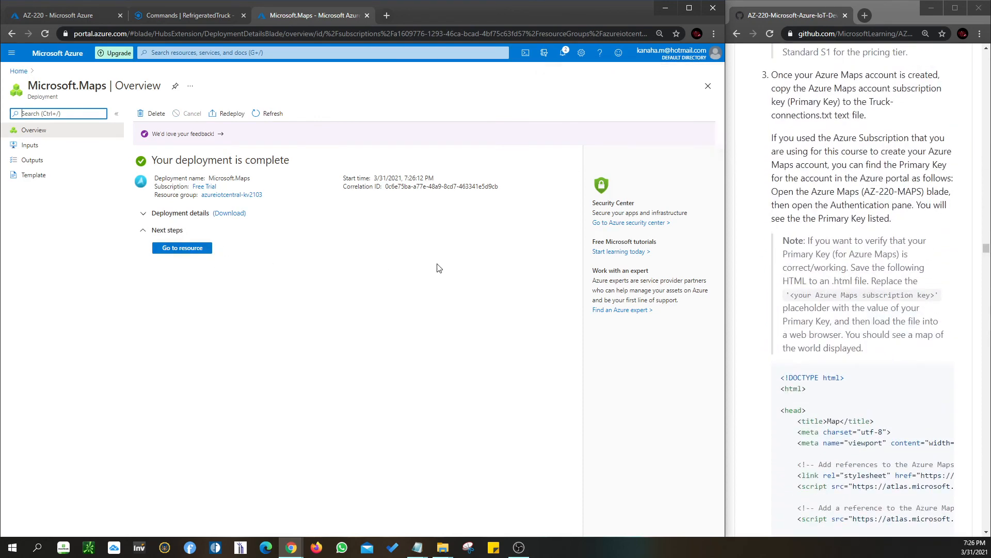